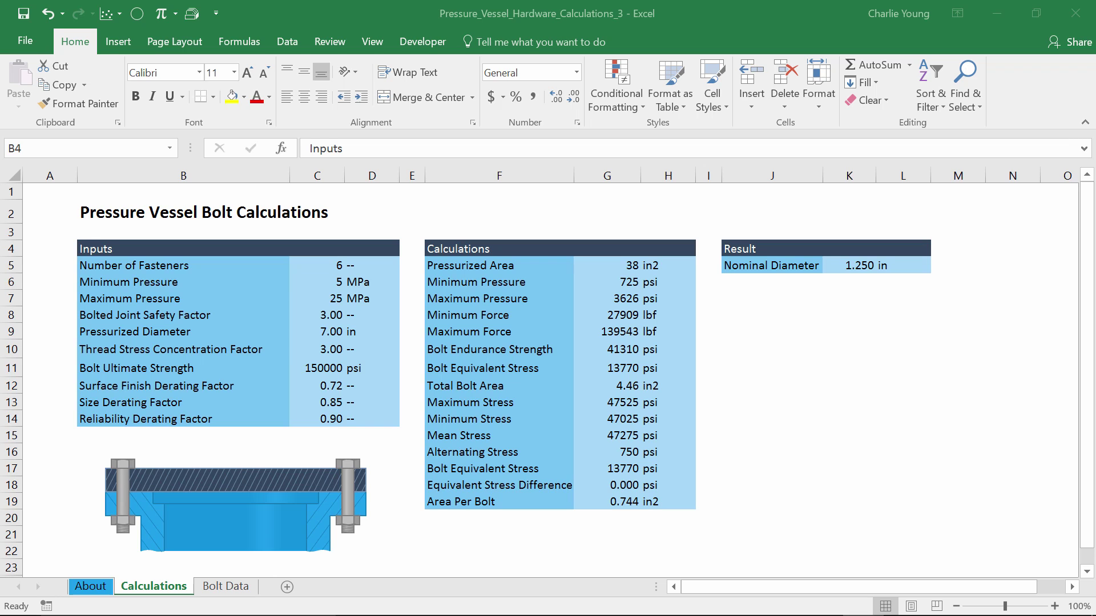
Inspect the Total Bolt Area, Maximum Stress, Bolt Equivalent Stress and Endurance Strength formulas
{"action": "left_click", "coordinate": [603, 385]}
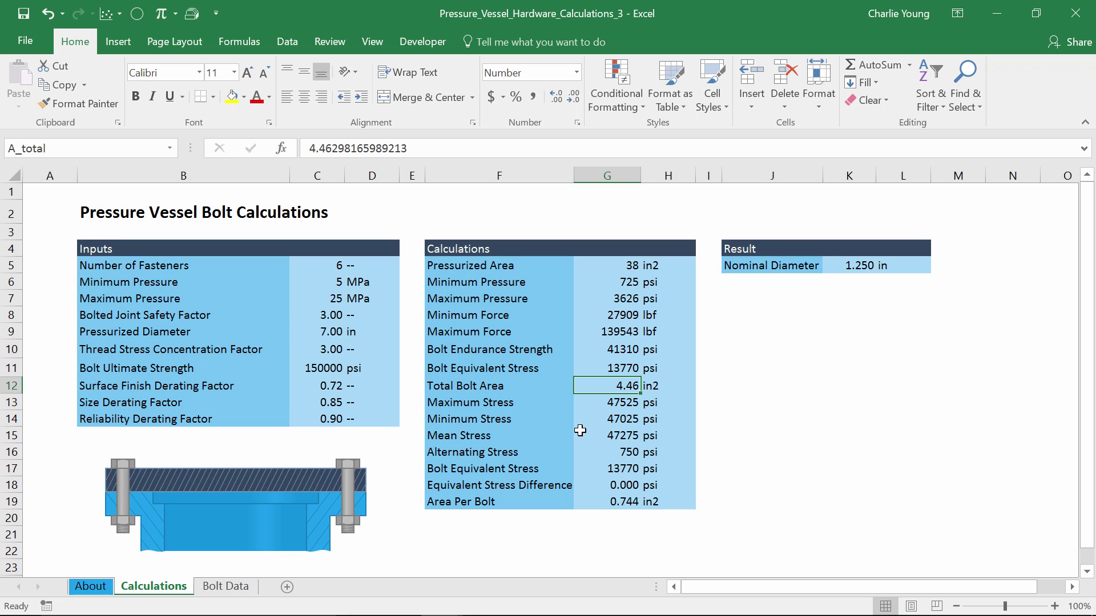
{"action": "left_click", "coordinate": [608, 403]}
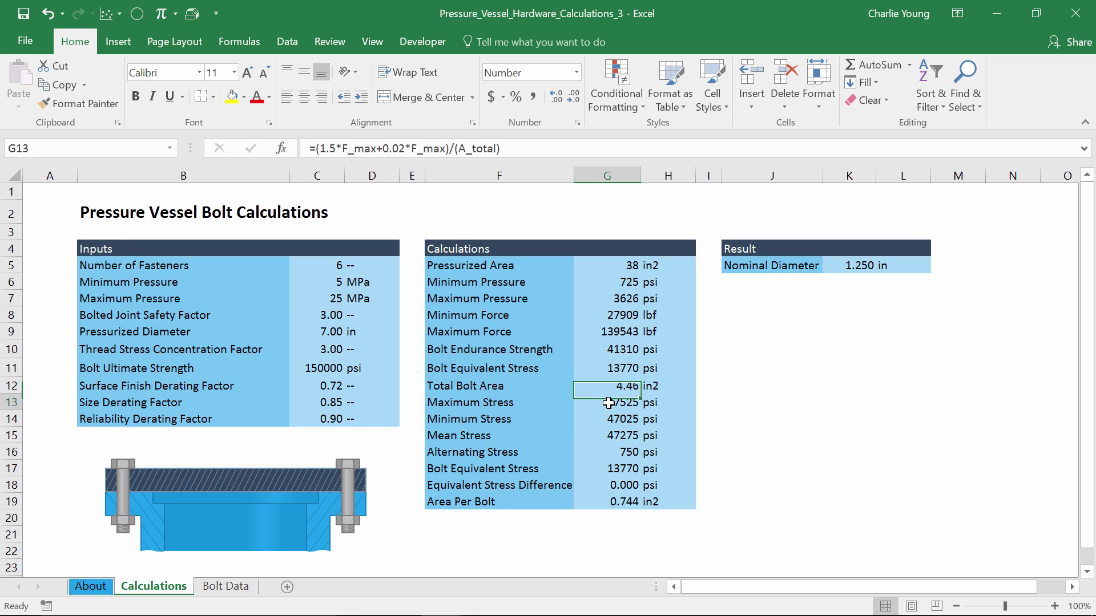
{"action": "left_click_drag", "start_coordinate": [609, 403], "coordinate": [609, 469]}
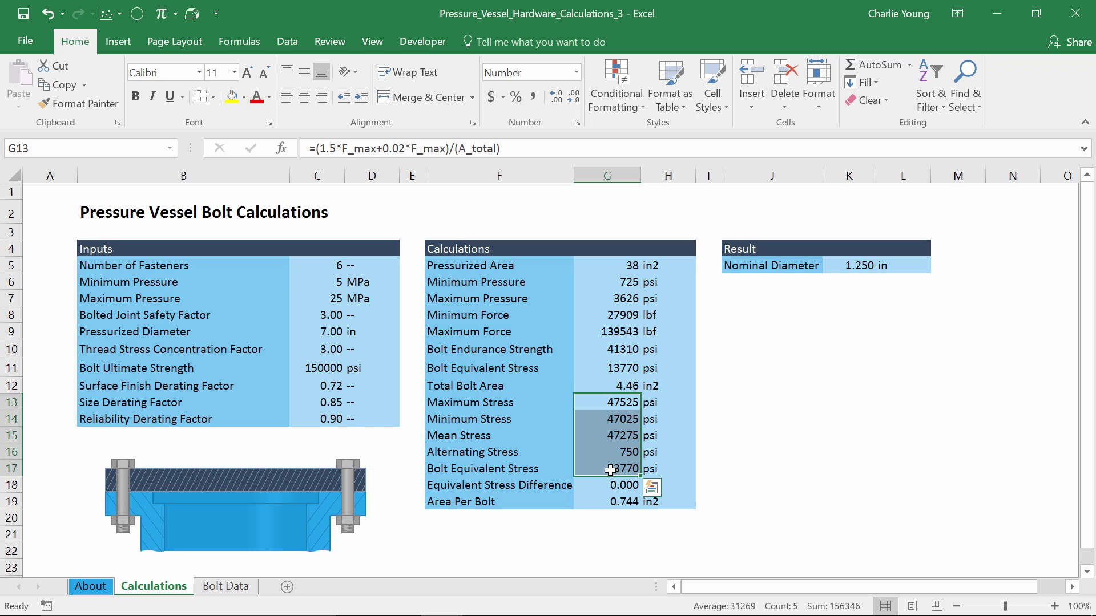
{"action": "left_click", "coordinate": [603, 470]}
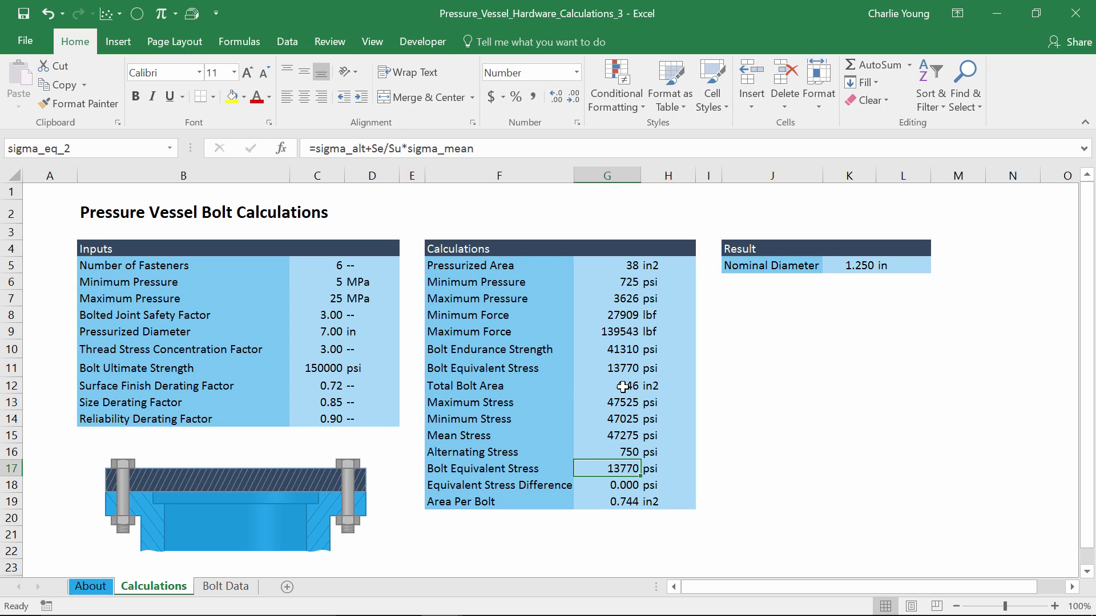
{"action": "left_click", "coordinate": [595, 368]}
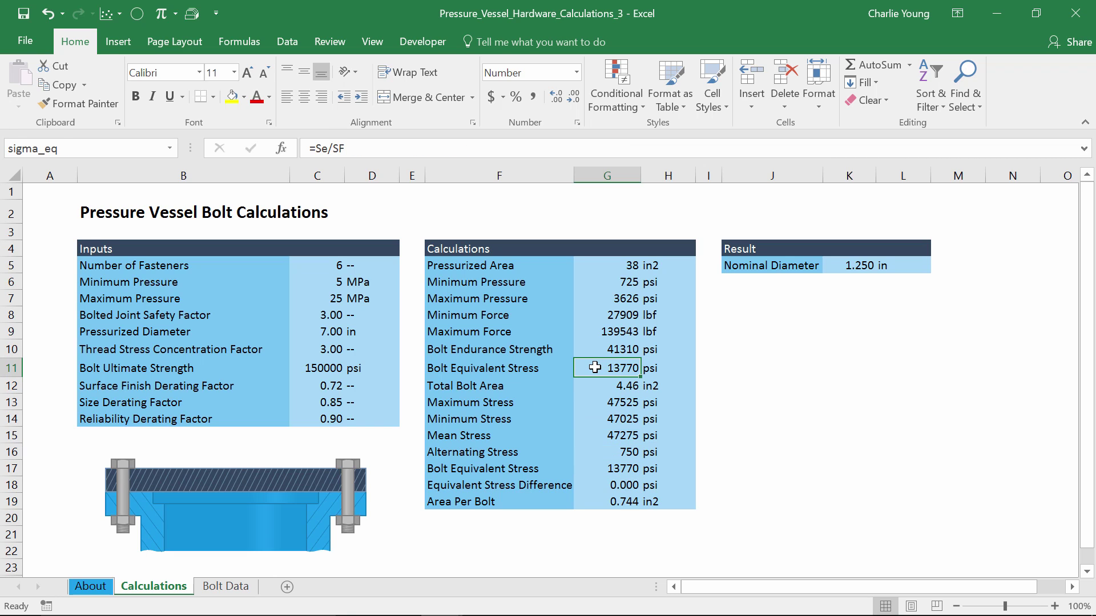
{"action": "left_click", "coordinate": [593, 352]}
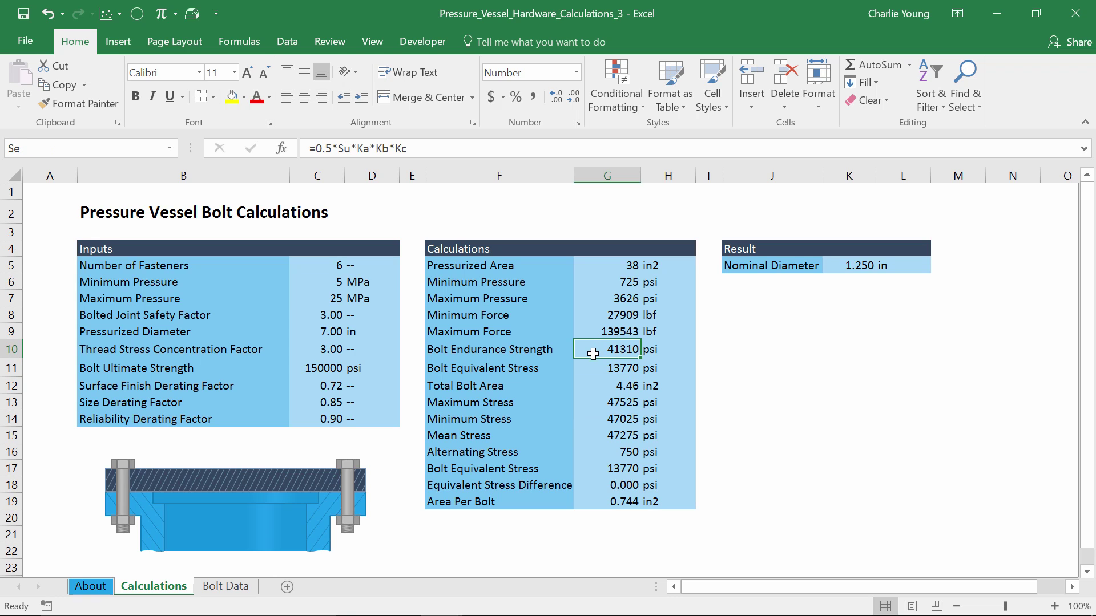
Compare the Equivalent Stress Difference formula with the Bolt Equivalent Stress and Area Per Bolt formulas
{"action": "left_click", "coordinate": [591, 483]}
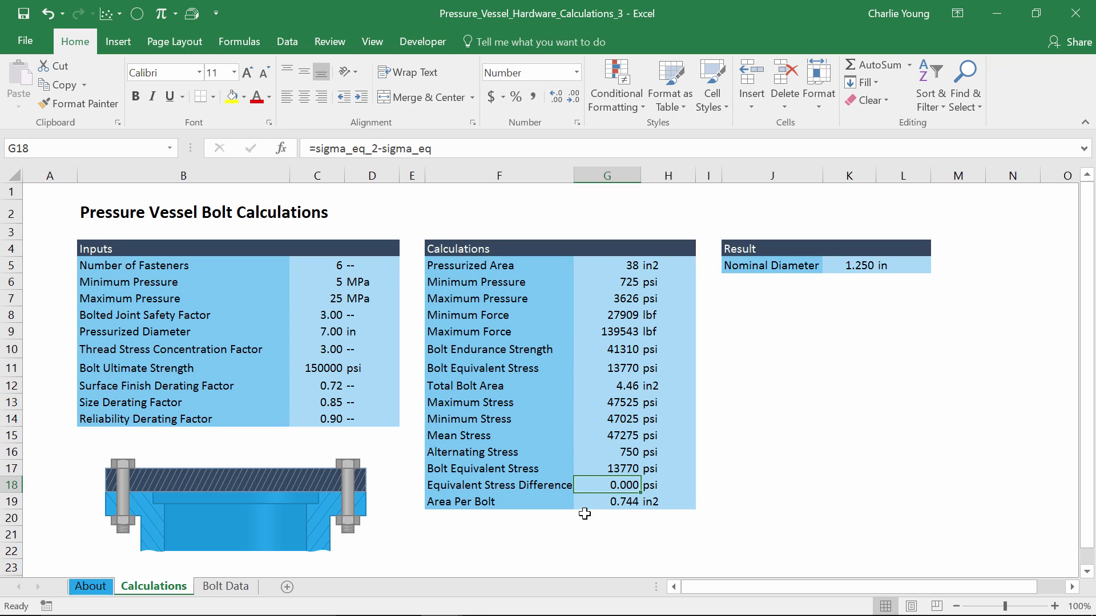
{"action": "left_click", "coordinate": [596, 468]}
{"action": "left_click", "coordinate": [589, 368]}
{"action": "left_click", "coordinate": [589, 491]}
{"action": "left_click", "coordinate": [594, 387]}
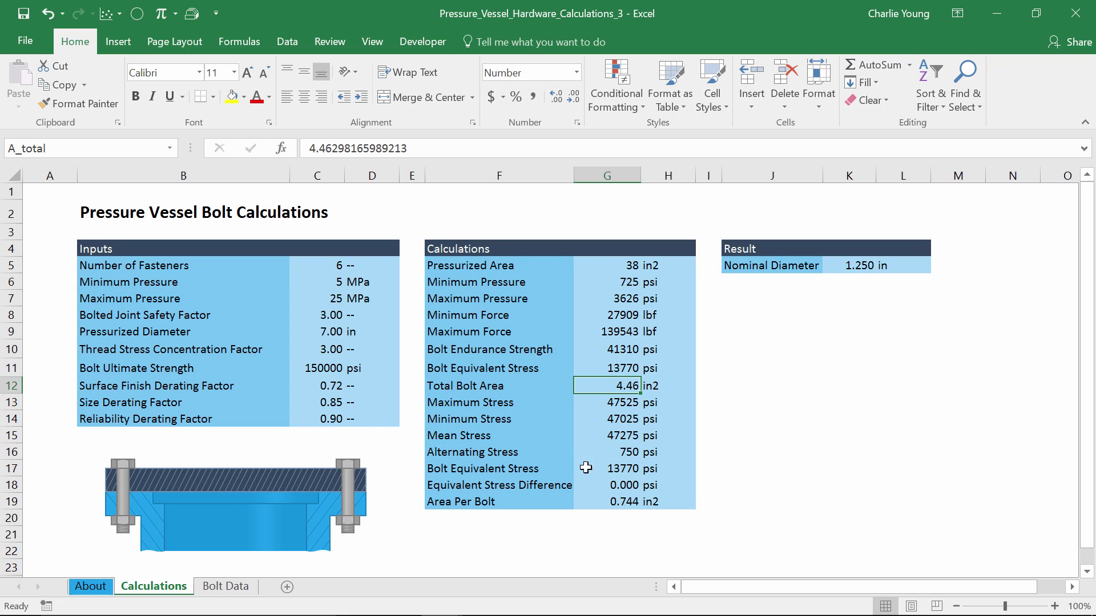
{"action": "left_click", "coordinate": [585, 487]}
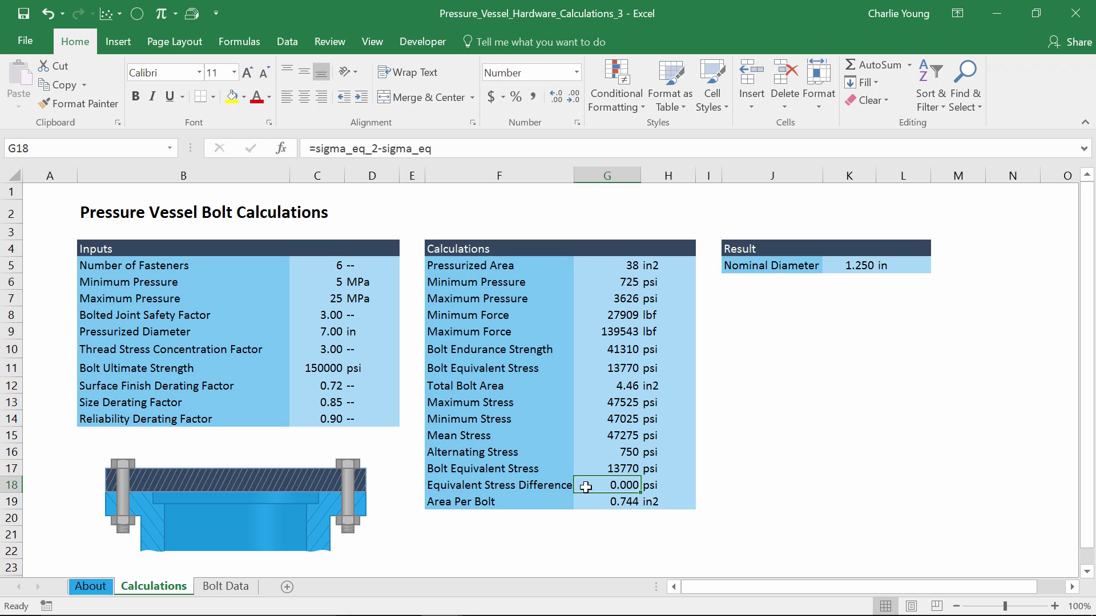
{"action": "left_click", "coordinate": [585, 503]}
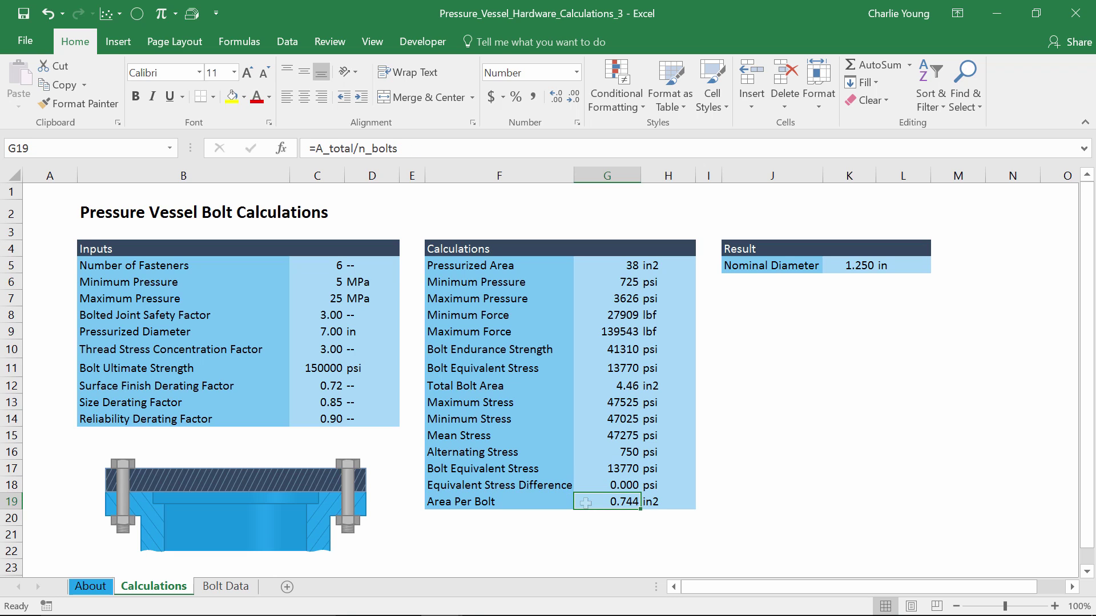
Inspect the Nominal Diameter formula without changing it
{"action": "key", "text": "ctrl+End"}
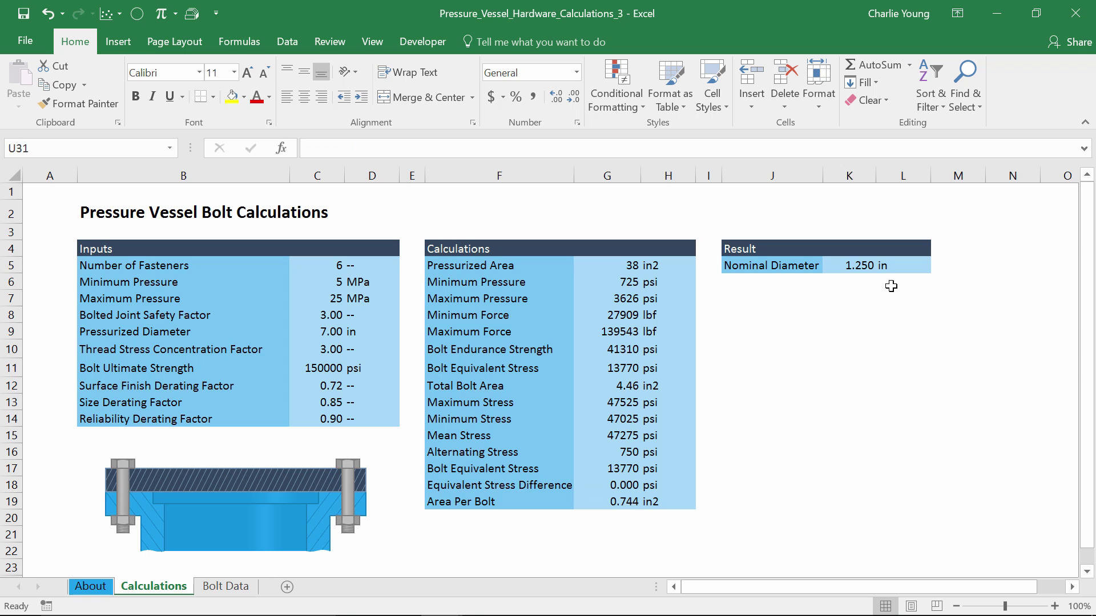
{"action": "left_click", "coordinate": [850, 265]}
{"action": "double_click", "coordinate": [849, 265]}
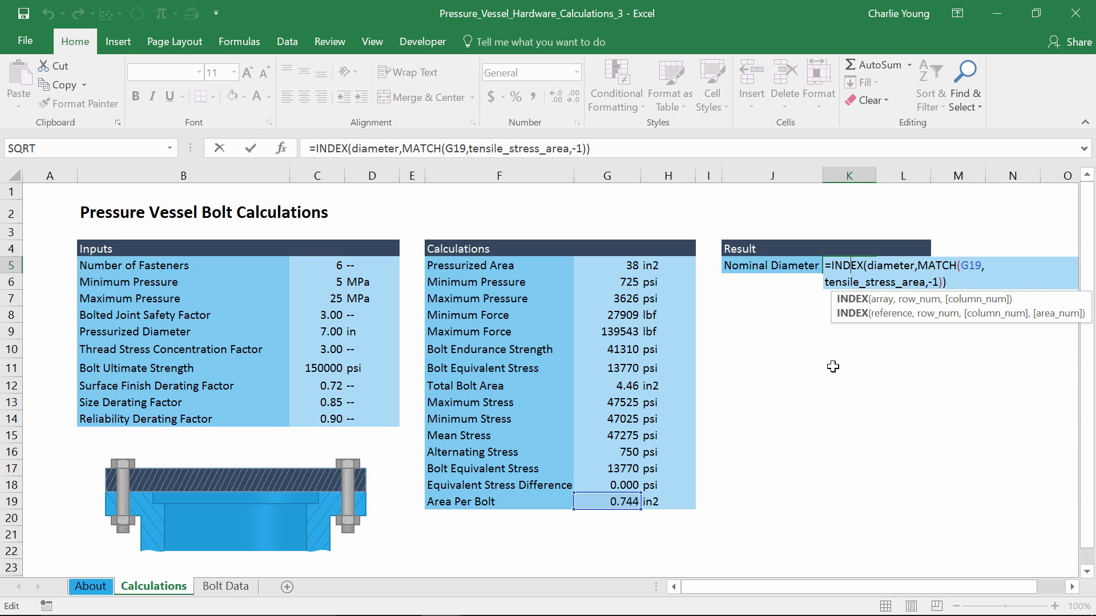
{"action": "key", "text": "Escape"}
On the Bolt Data sheet, look up the 1 1/4 bolt's tensile stress area and nominal diameter
{"action": "left_click", "coordinate": [231, 592]}
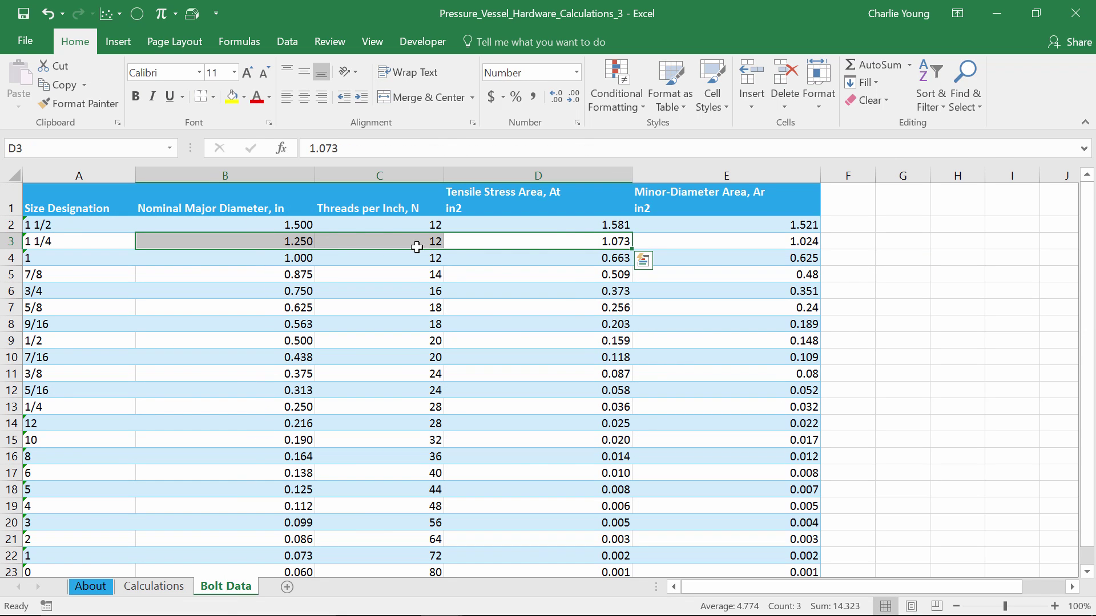
{"action": "left_click_drag", "start_coordinate": [580, 224], "coordinate": [583, 566]}
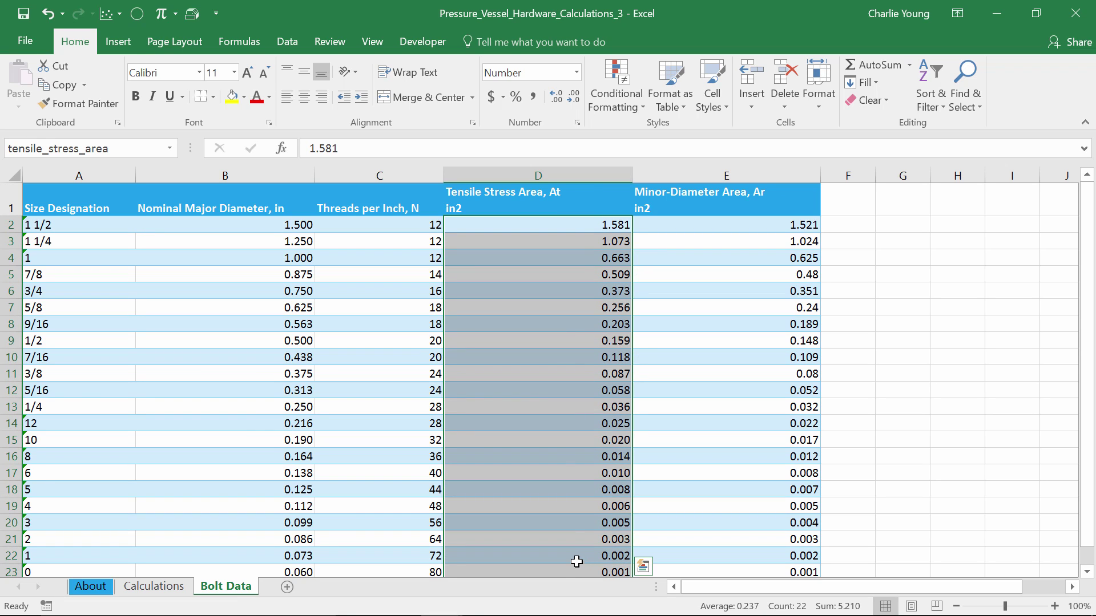
{"action": "left_click_drag", "start_coordinate": [539, 235], "coordinate": [540, 275]}
{"action": "left_click", "coordinate": [539, 235]}
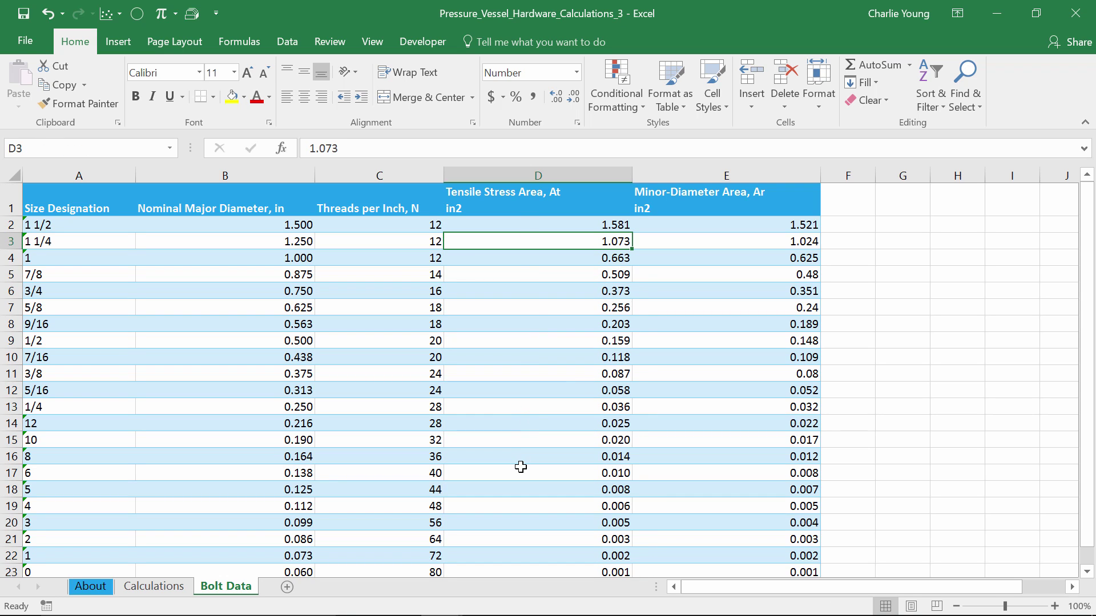
{"action": "left_click", "coordinate": [244, 243]}
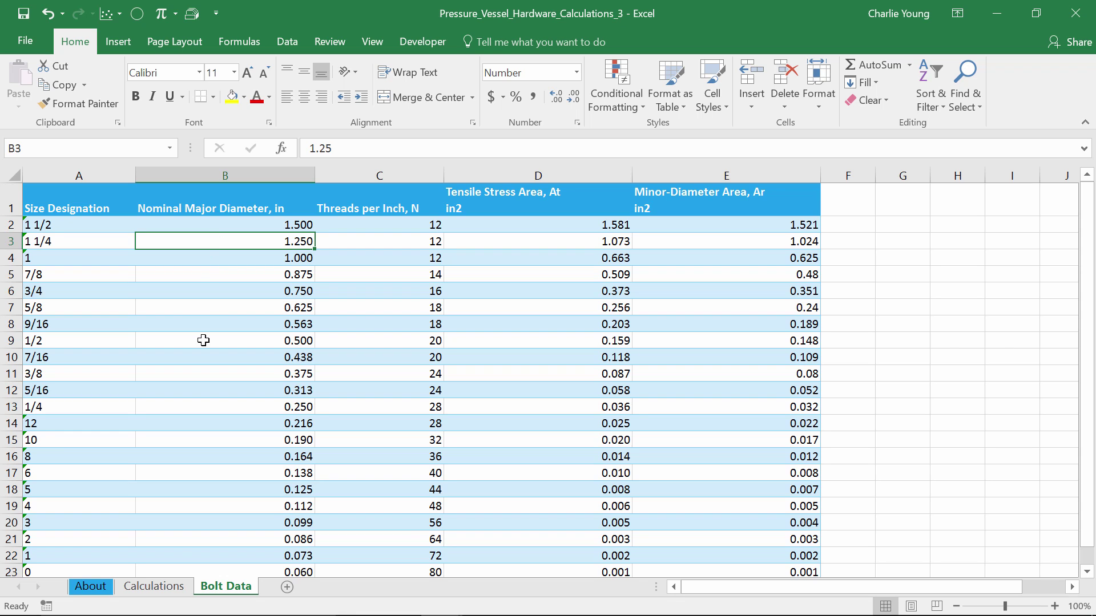
{"action": "left_click", "coordinate": [171, 586]}
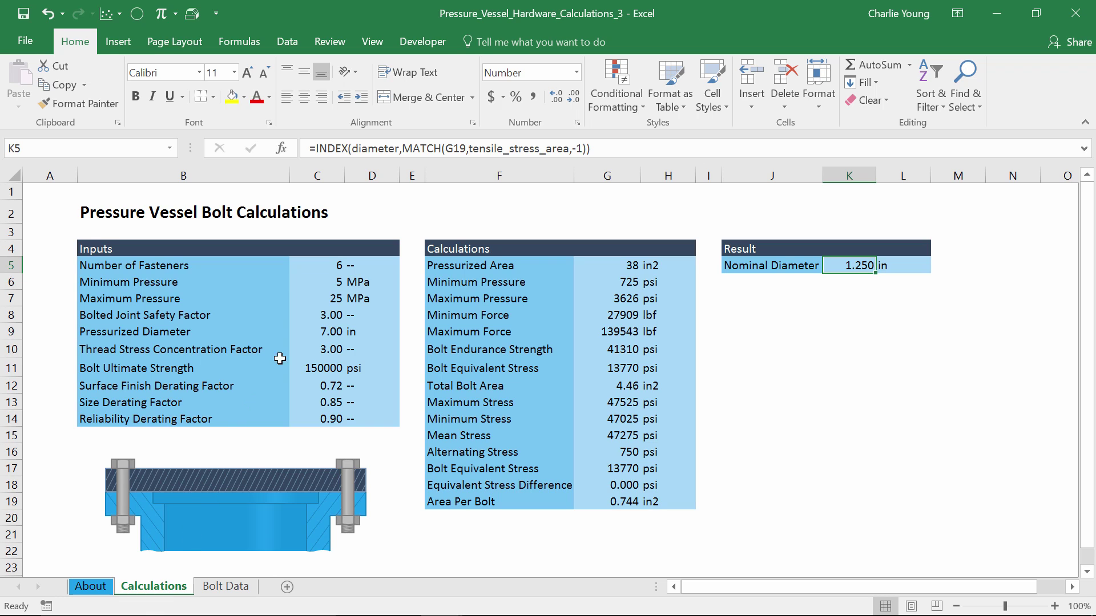
Enter 6.5 as Number of Fasteners in C5 and recommit it from the formula bar
{"action": "left_click", "coordinate": [323, 263]}
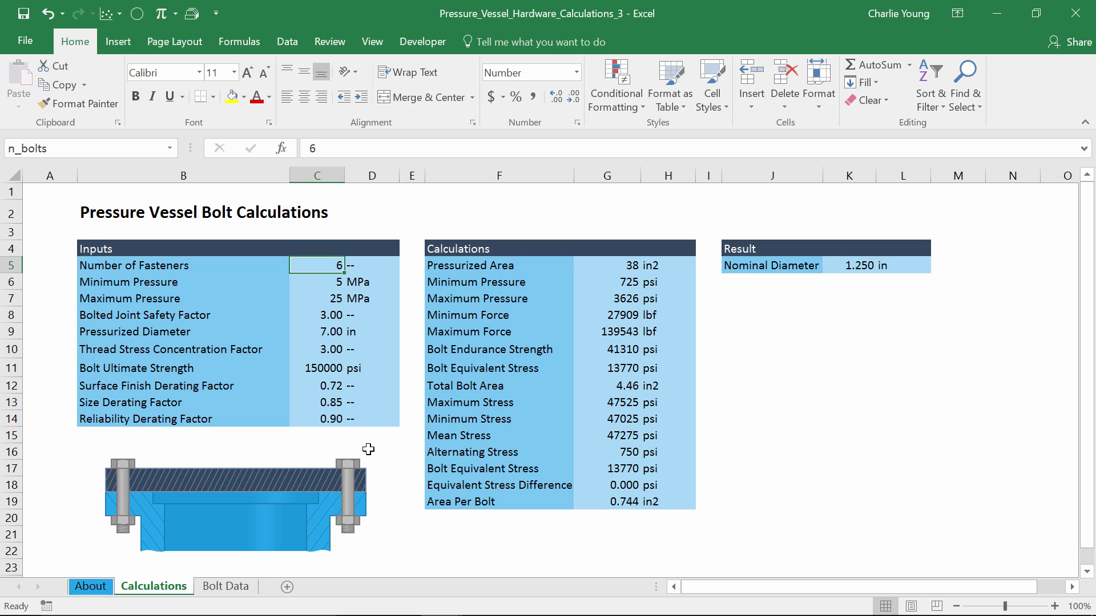
{"action": "type", "text": "6.5"}
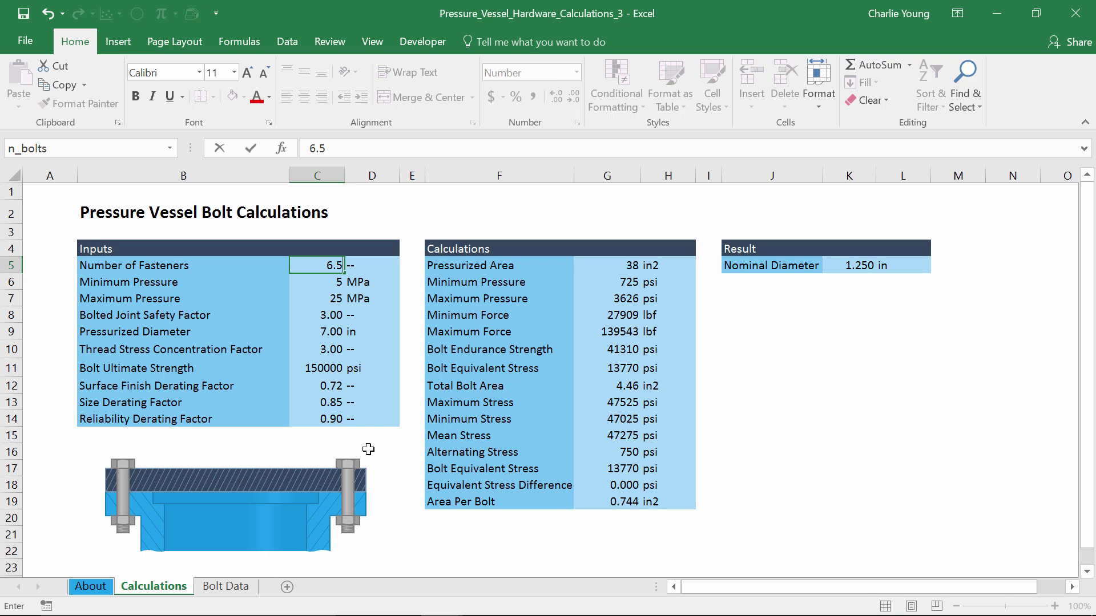
{"action": "key", "text": "Return"}
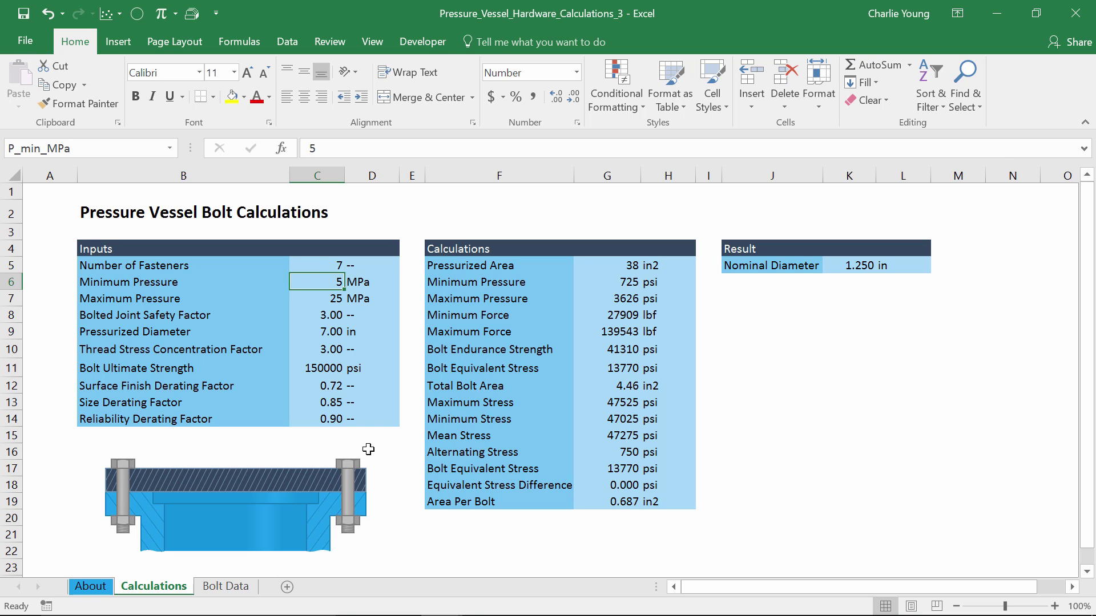
{"action": "key", "text": "Up"}
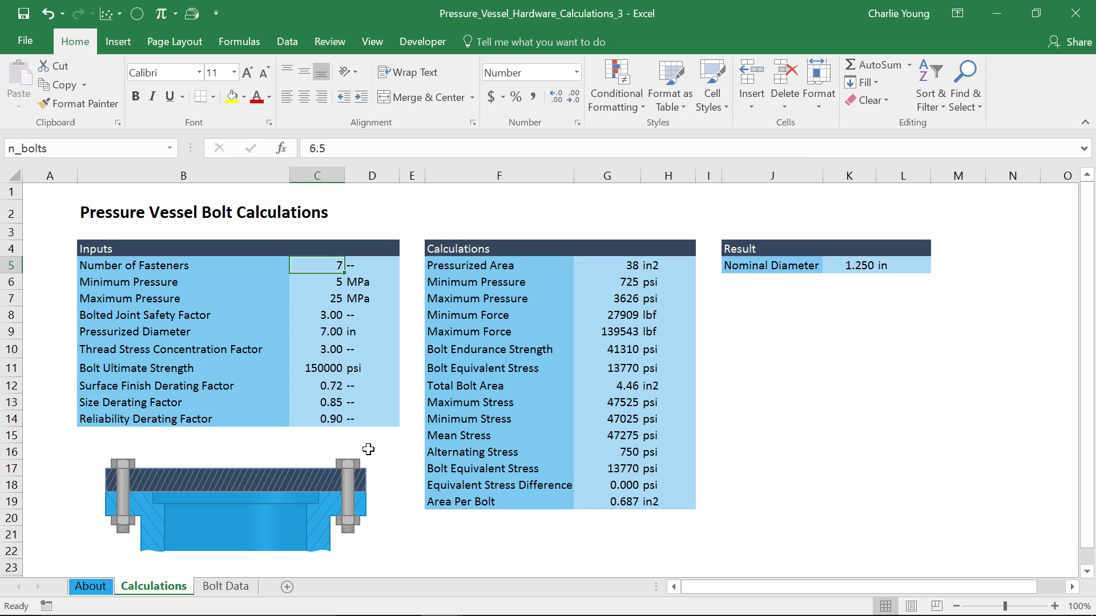
{"action": "left_click", "coordinate": [345, 148]}
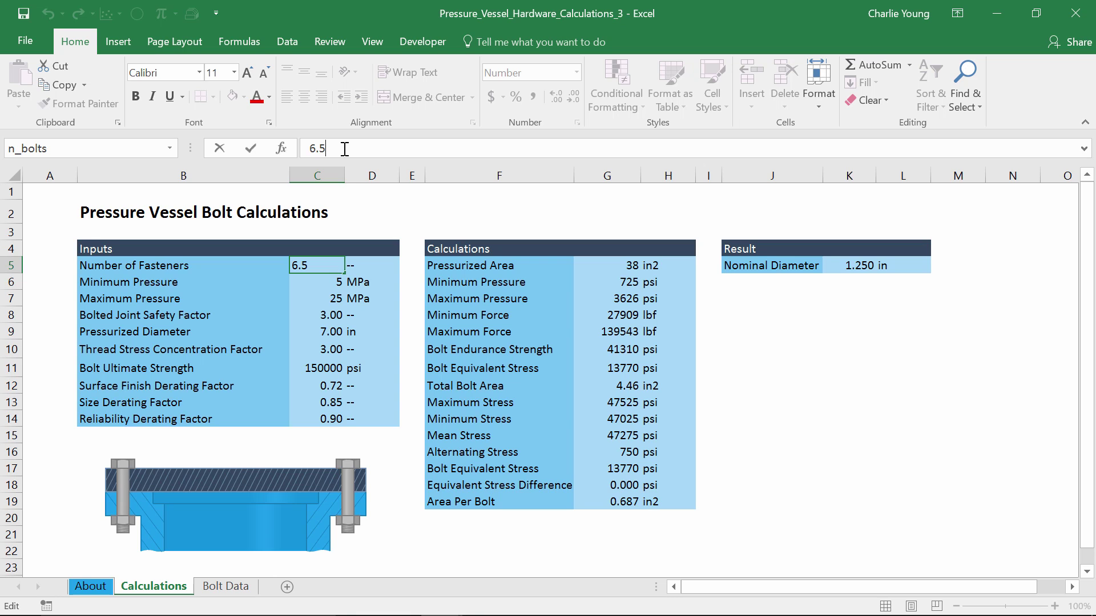
{"action": "key", "text": "ctrl+Return"}
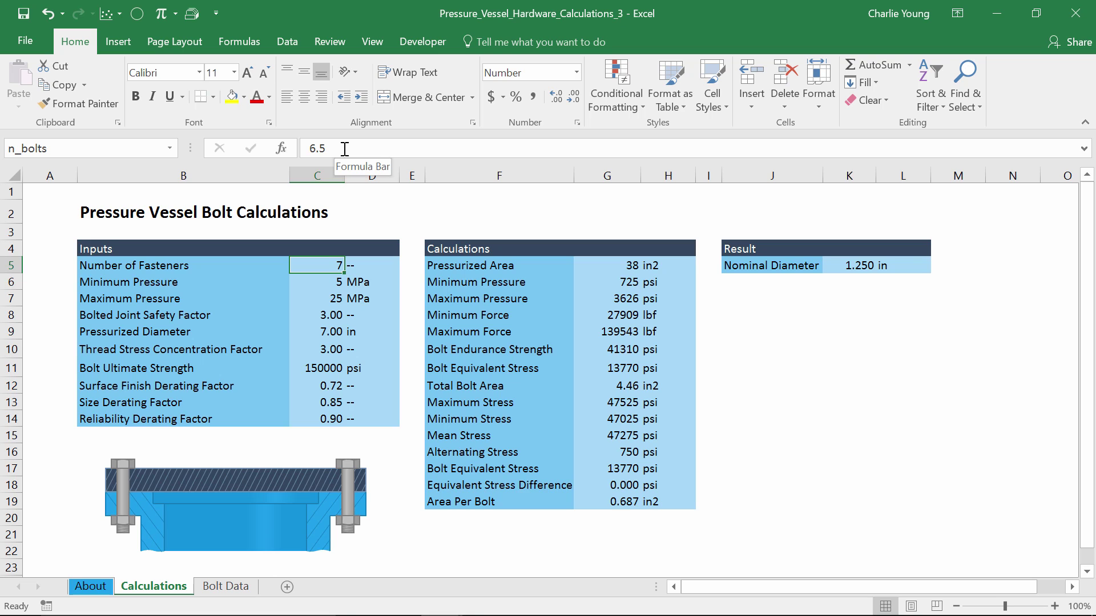
Add a Data Validation rule on the fastener count allowing whole numbers greater than or equal to 3
{"action": "left_click", "coordinate": [292, 48]}
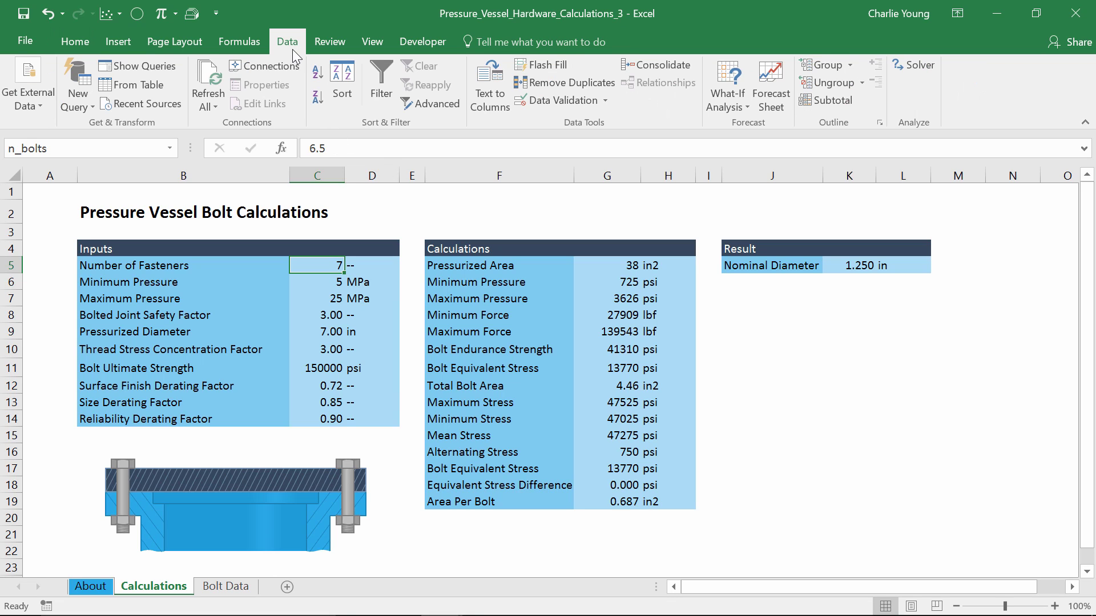
{"action": "left_click", "coordinate": [546, 102]}
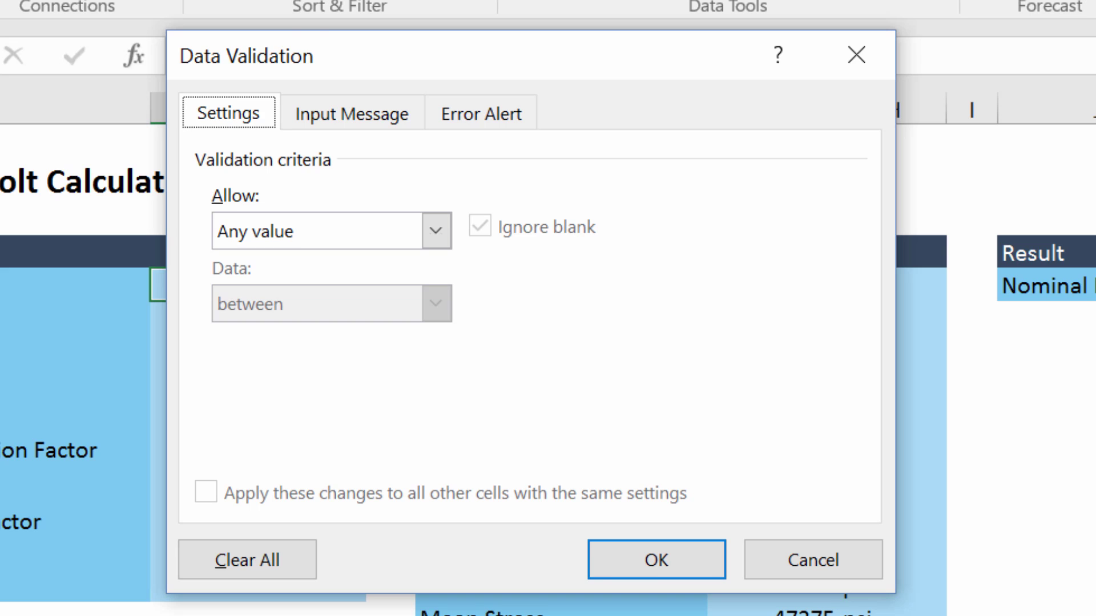
{"action": "left_click", "coordinate": [436, 232]}
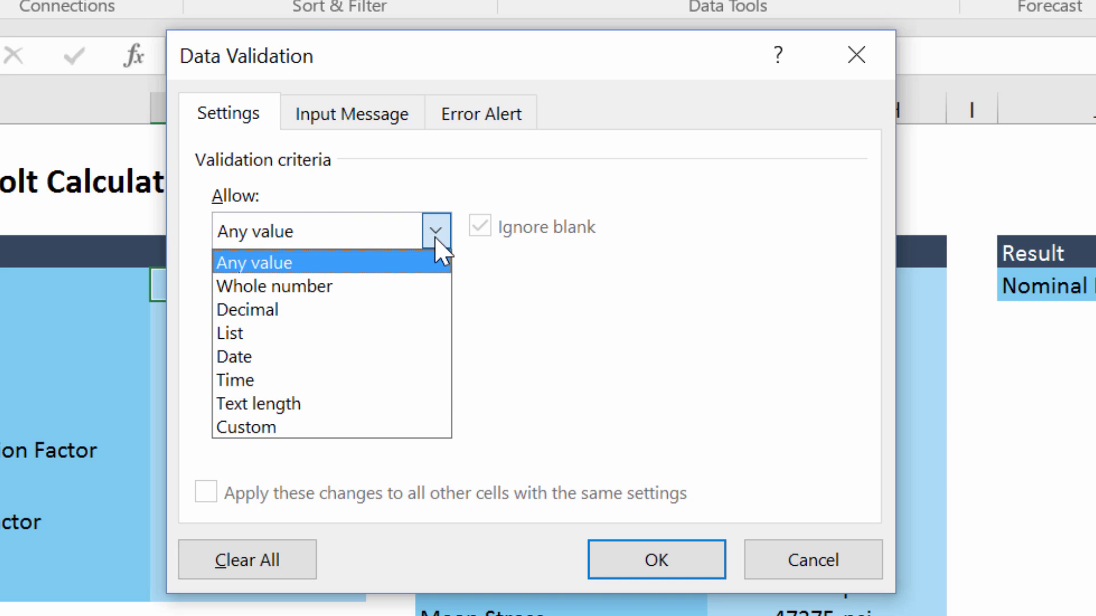
{"action": "left_click", "coordinate": [407, 288]}
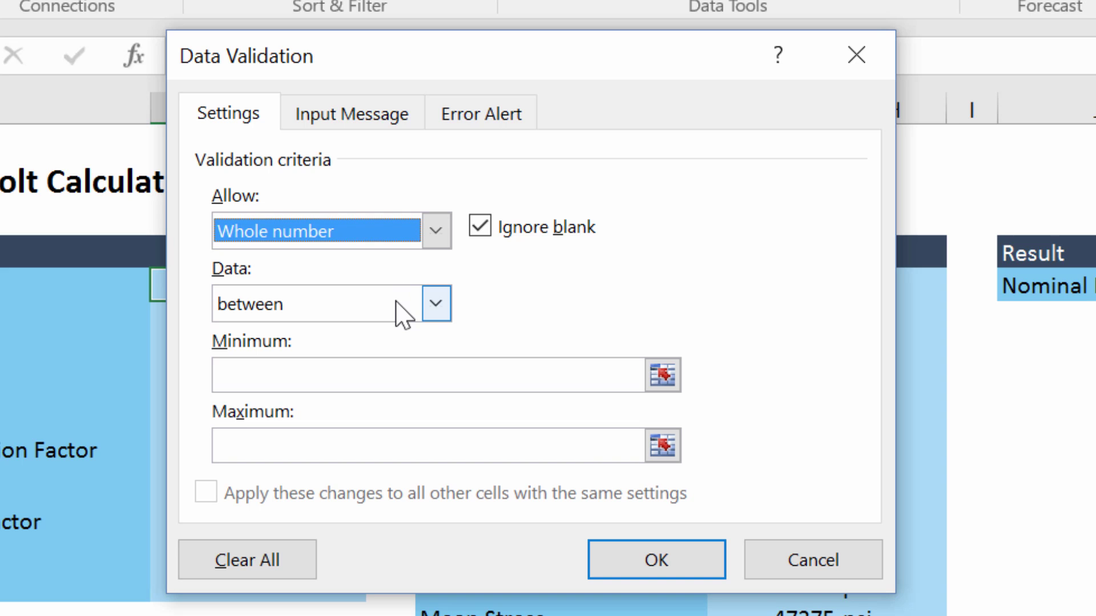
{"action": "left_click", "coordinate": [395, 303]}
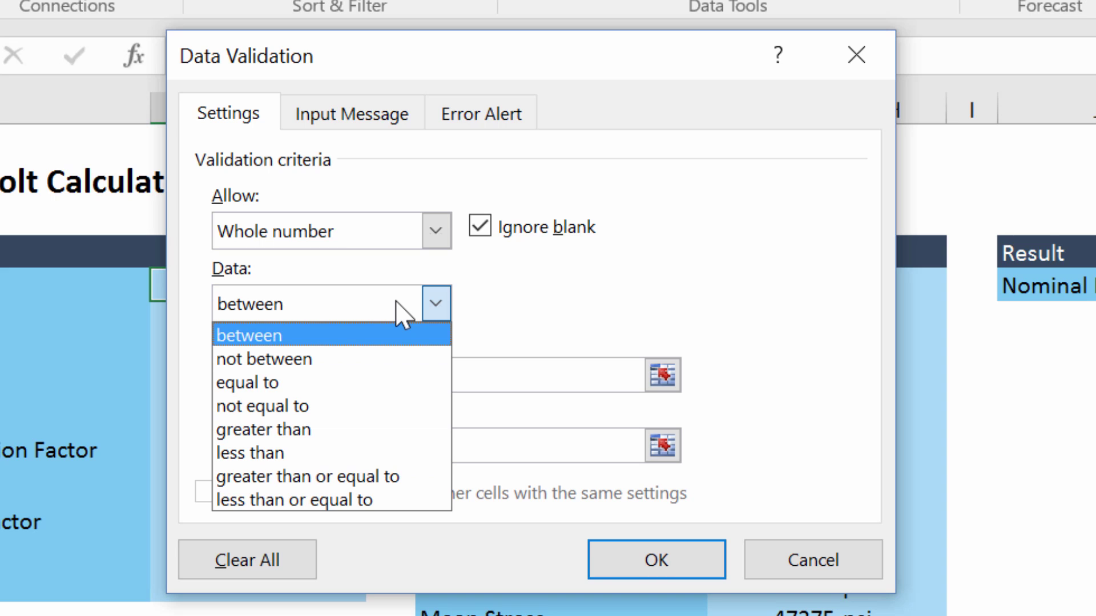
{"action": "left_click", "coordinate": [363, 477]}
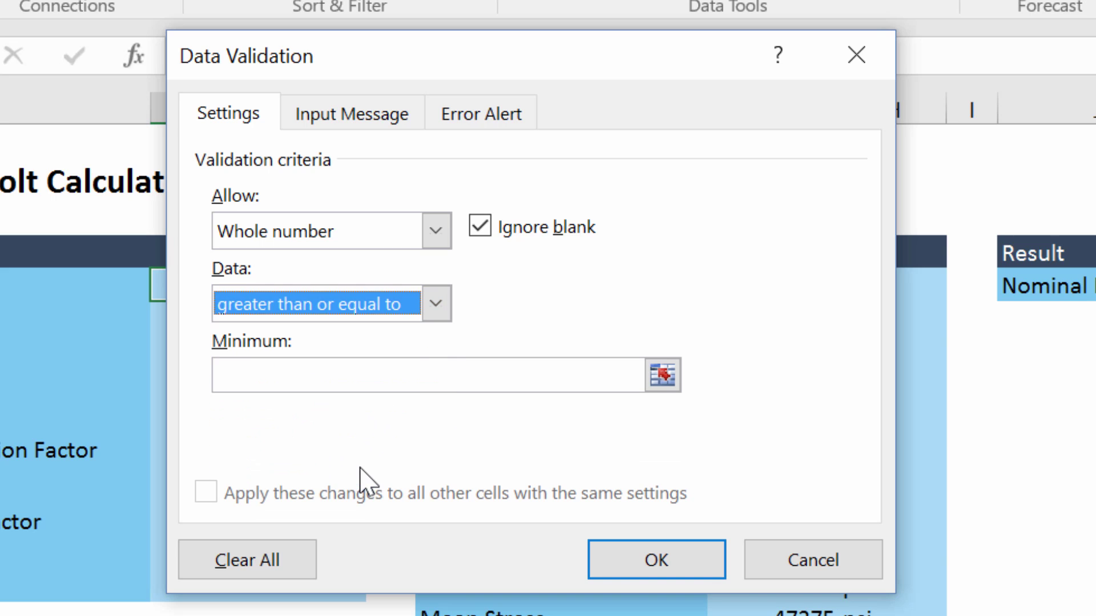
{"action": "left_click", "coordinate": [363, 377]}
{"action": "type", "text": "3"}
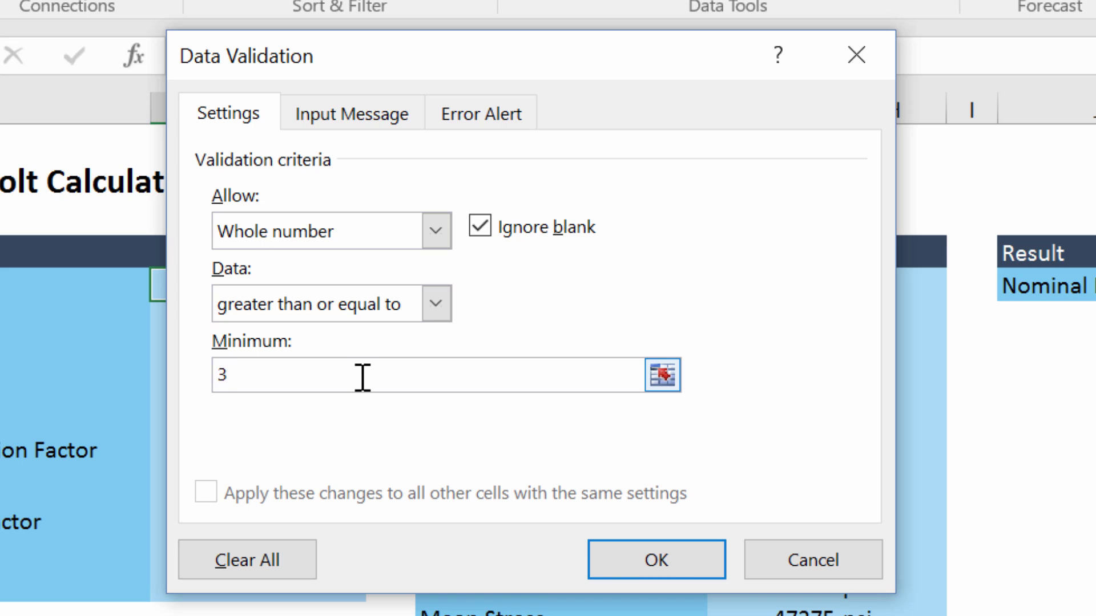
{"action": "left_click", "coordinate": [351, 131]}
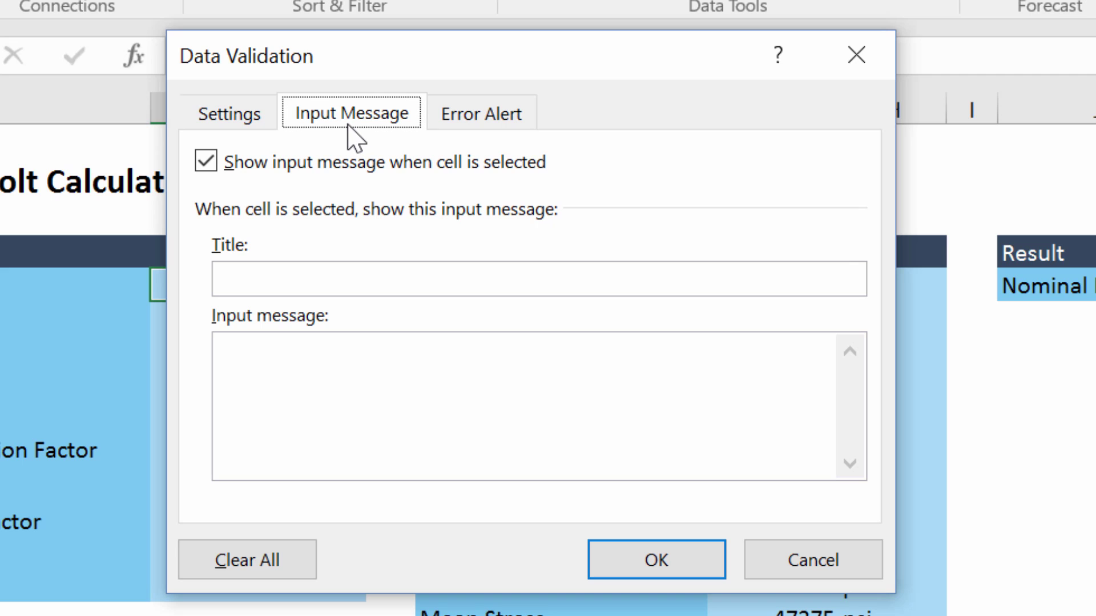
Set the input message to 'Please input a whole number greater than 2.'
{"action": "left_click", "coordinate": [331, 360]}
{"action": "type", "text": "Pleas"}
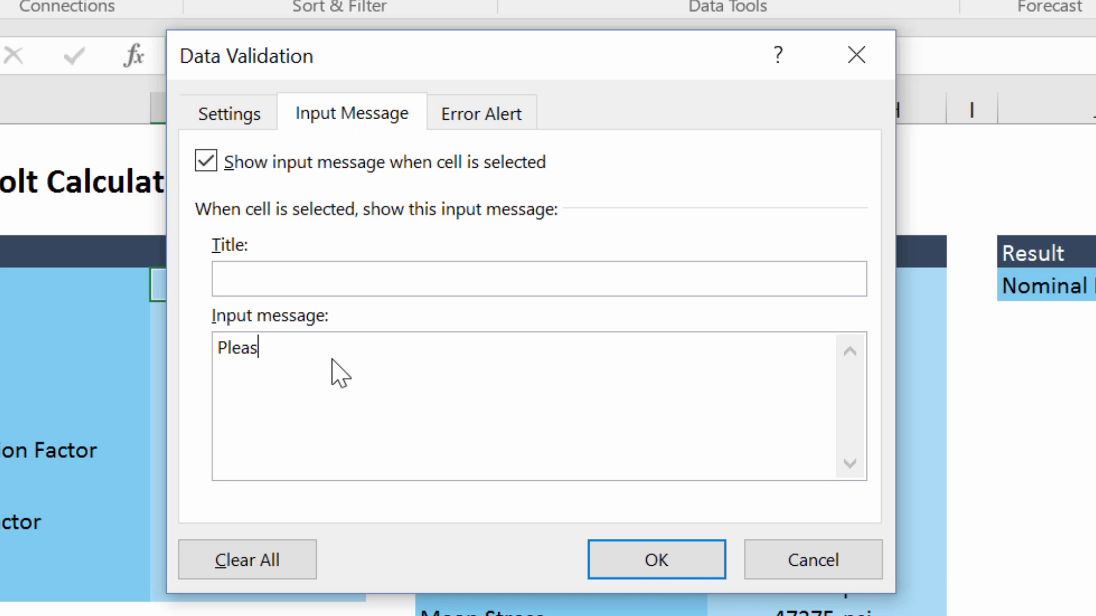
{"action": "type", "text": "e input a which"}
{"action": "key", "text": "BackSpace"}
{"action": "key", "text": "BackSpace"}
{"action": "key", "text": "BackSpace"}
{"action": "type", "text": "ole number "}
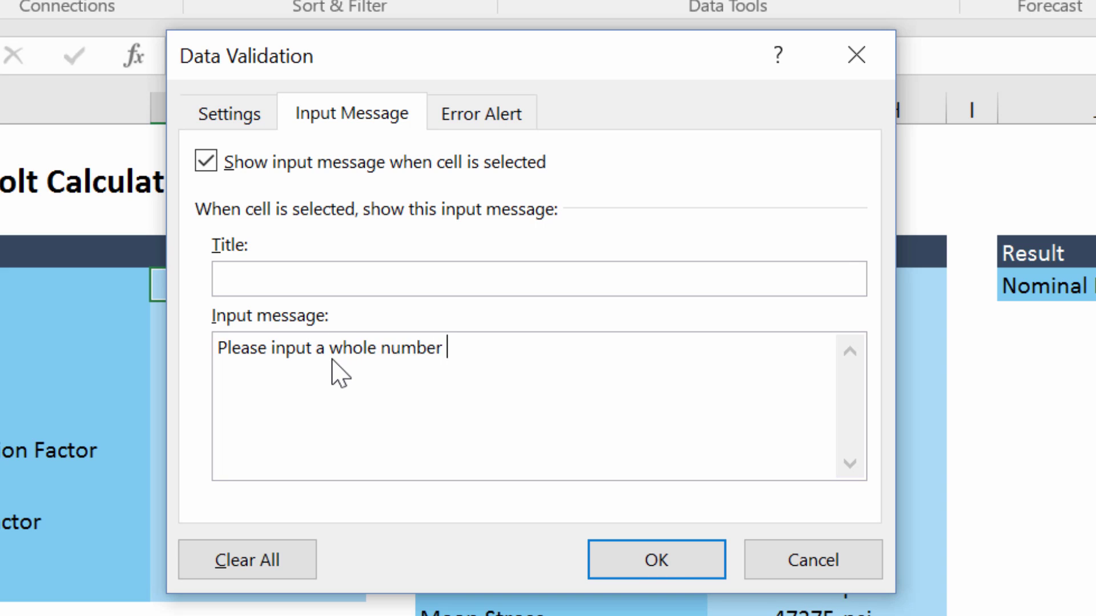
{"action": "type", "text": "greater than 2."}
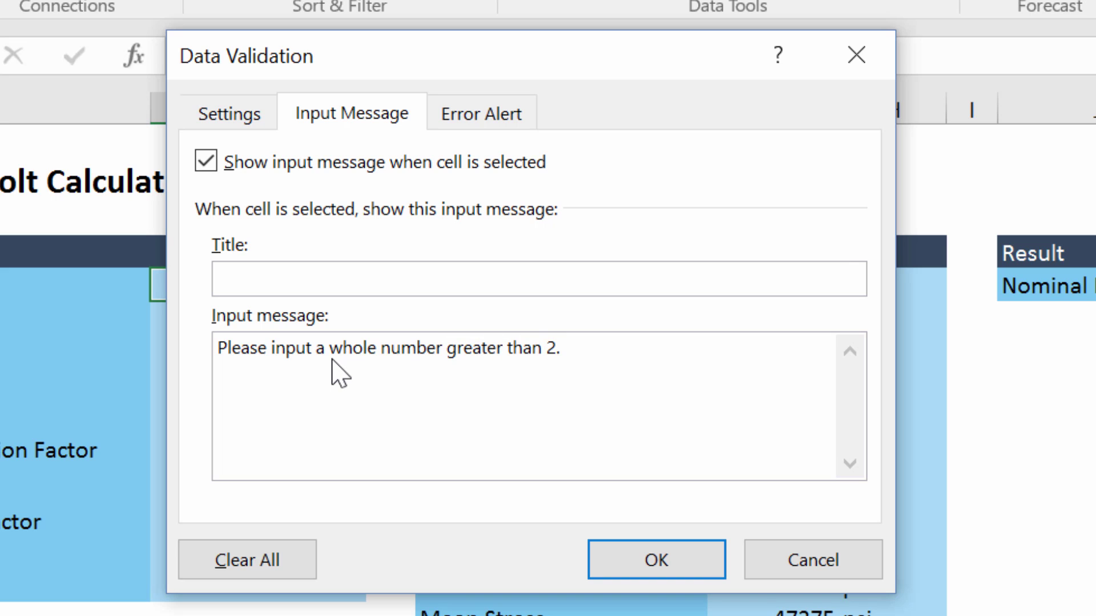
Set the error alert to 'You did not enter a whole number greater than 2.' and apply the validation
{"action": "left_click", "coordinate": [469, 108]}
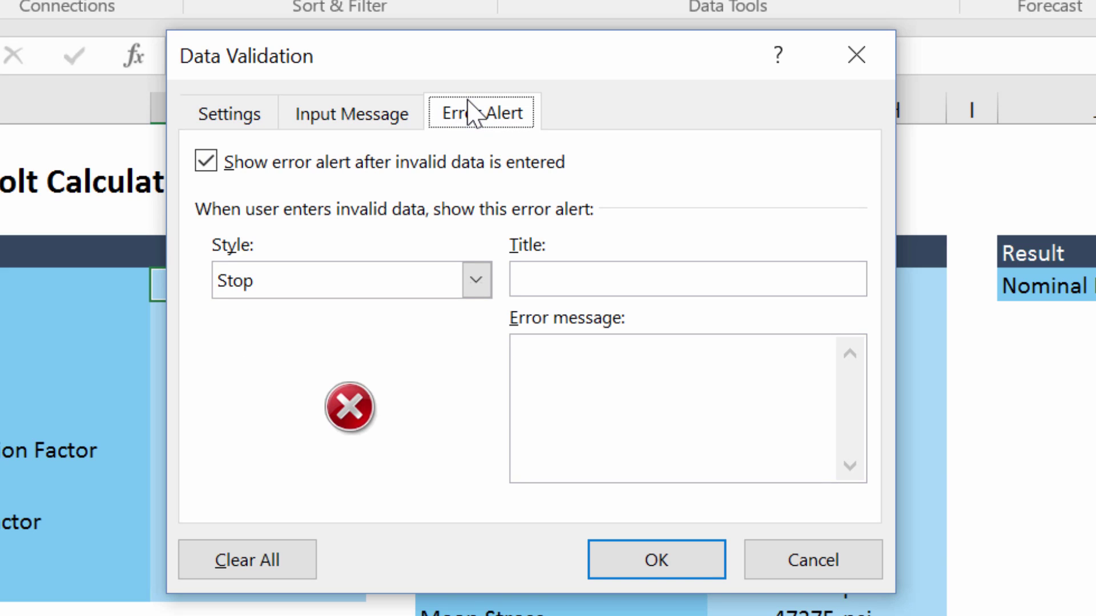
{"action": "left_click", "coordinate": [599, 387]}
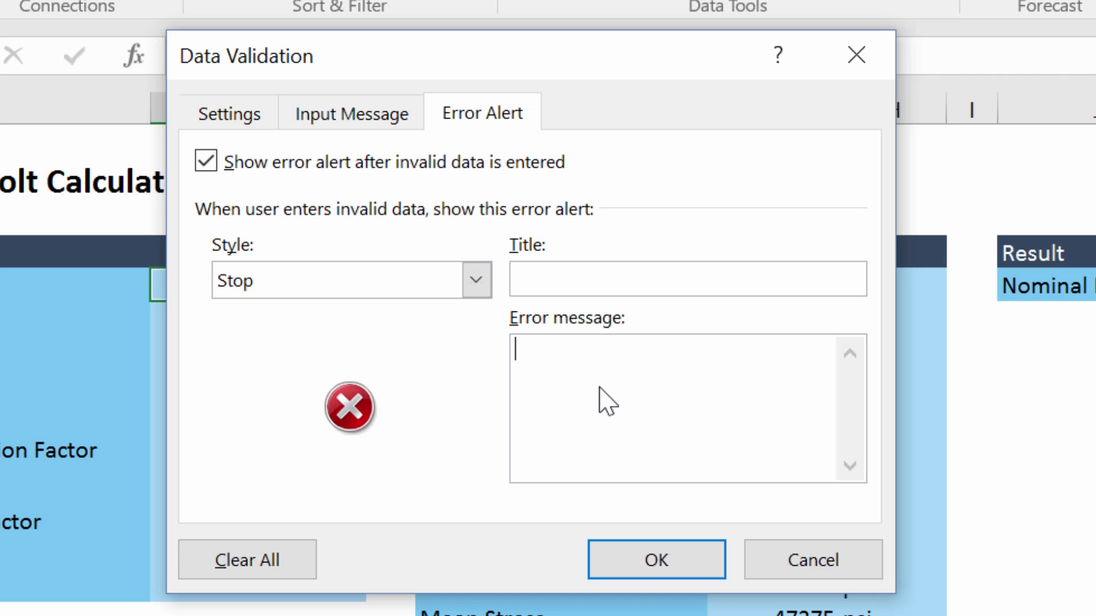
{"action": "type", "text": "You did not "}
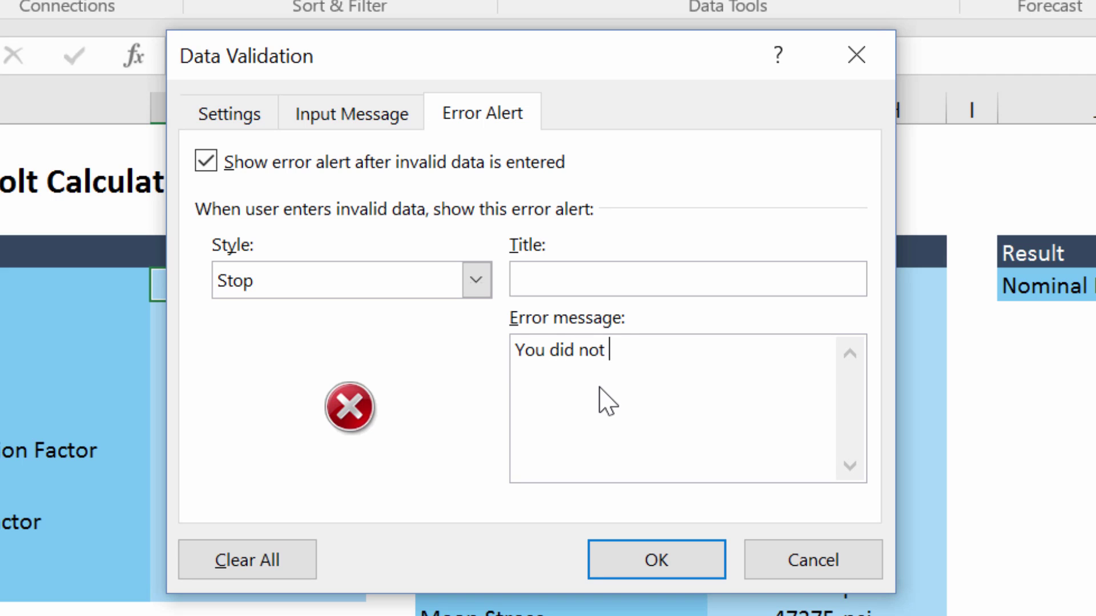
{"action": "type", "text": "enter a whole numb"}
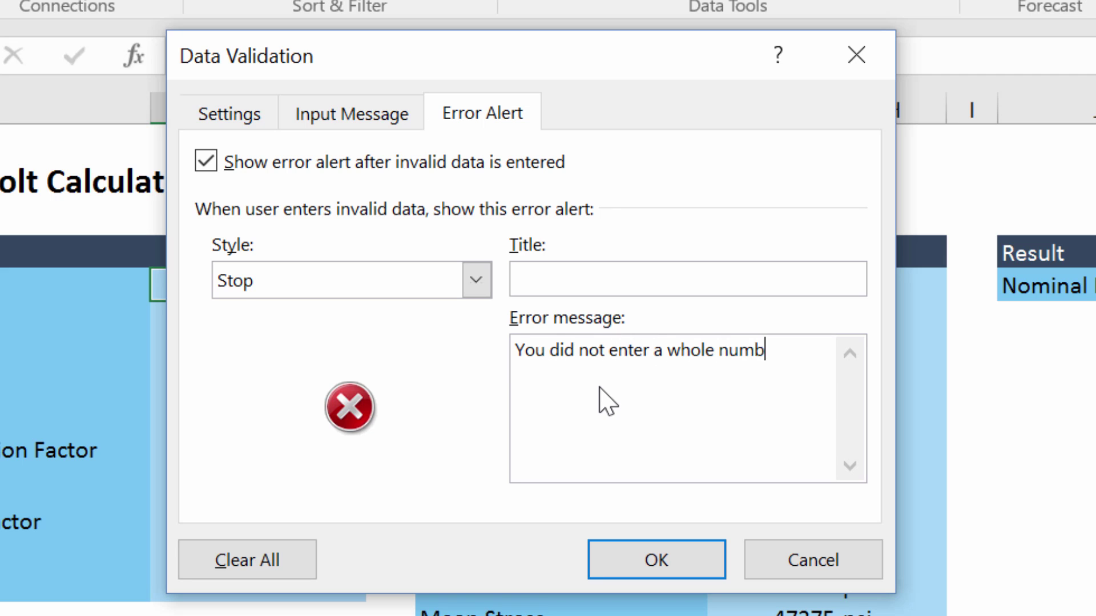
{"action": "type", "text": "er greater than 2."}
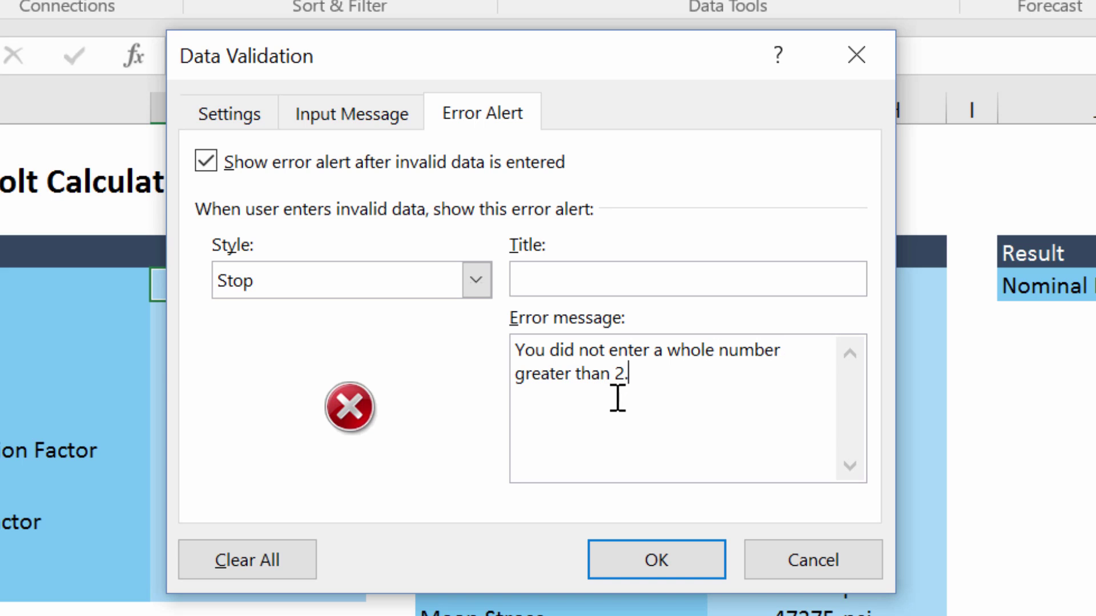
{"action": "left_click", "coordinate": [626, 562]}
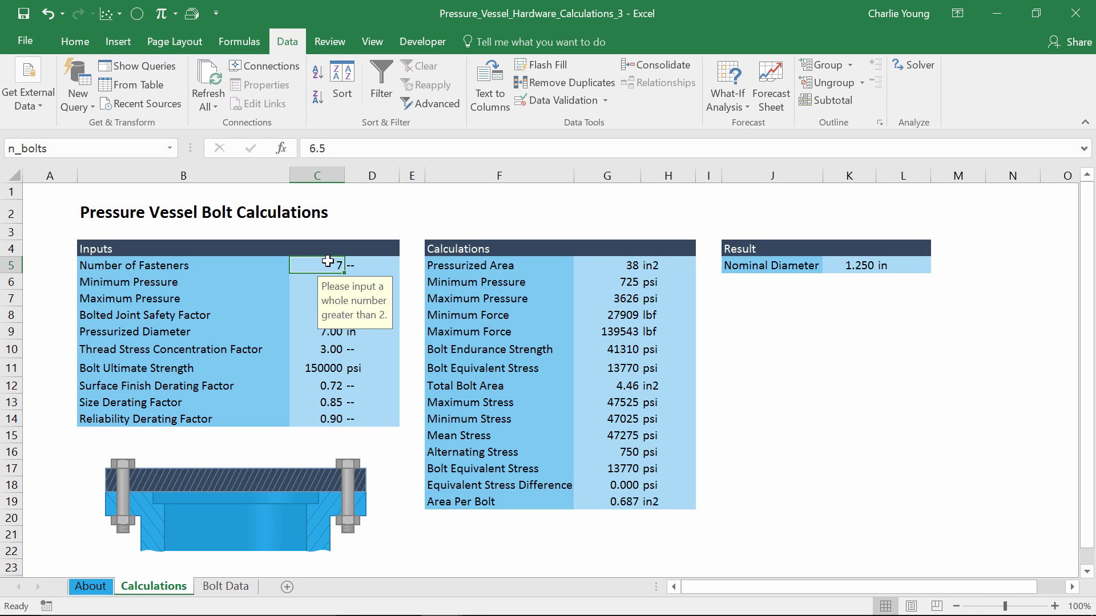
Try 6.5 as the fastener count, retry after the rejection, and enter 9 instead
{"action": "type", "text": "6.5"}
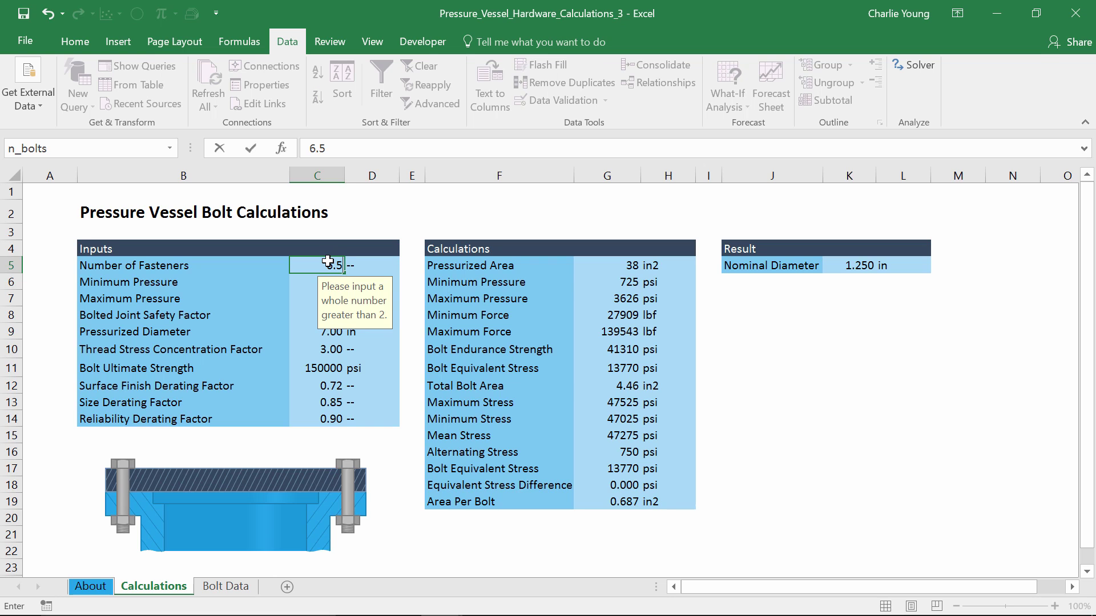
{"action": "key", "text": "Return"}
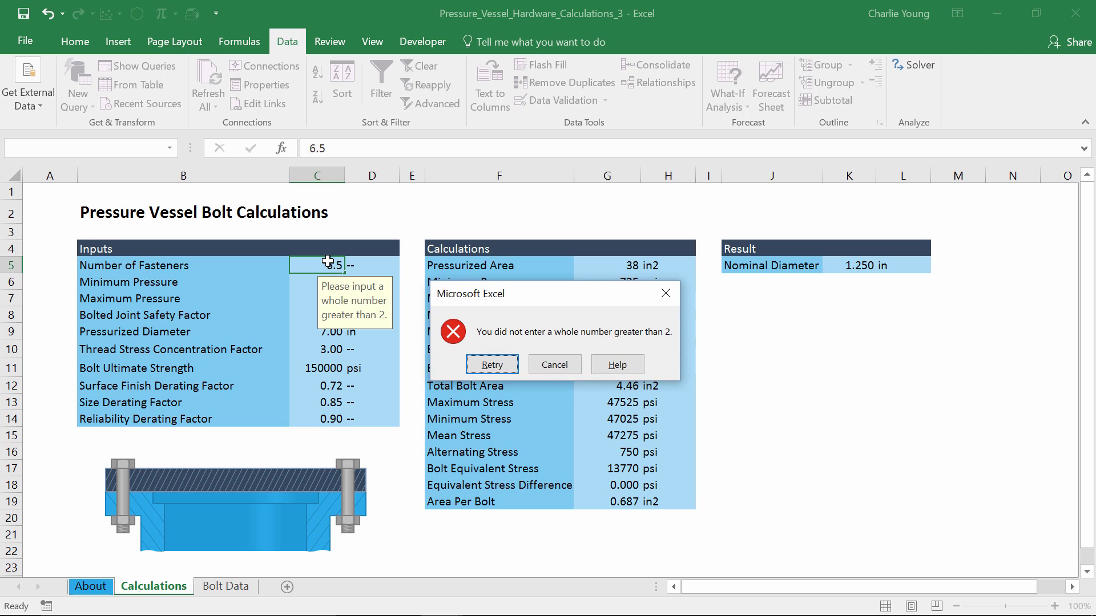
{"action": "left_click", "coordinate": [491, 364]}
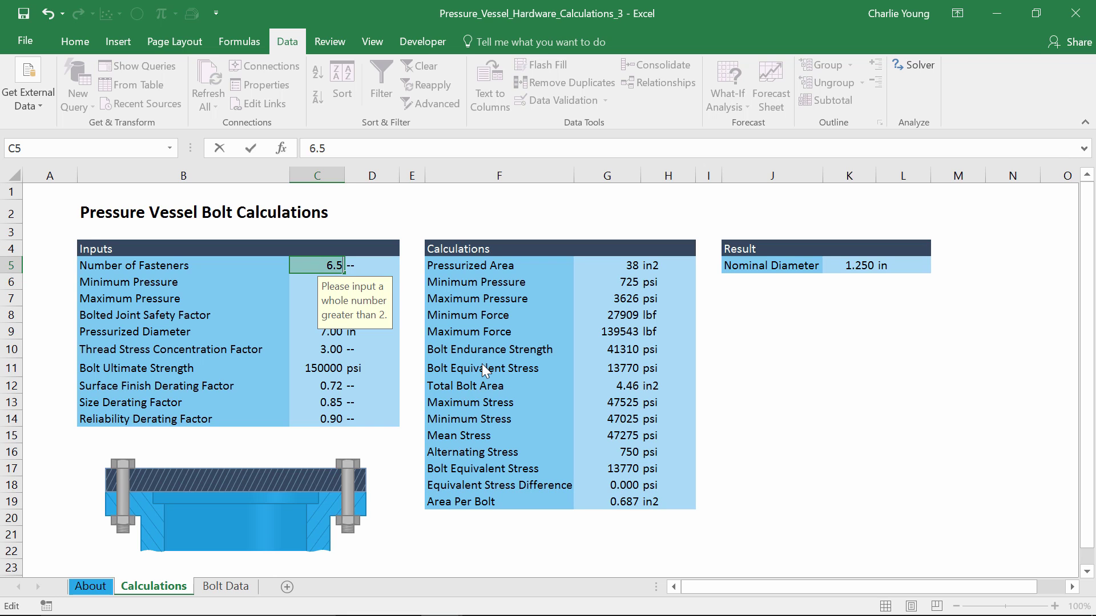
{"action": "type", "text": "9"}
{"action": "key", "text": "Return"}
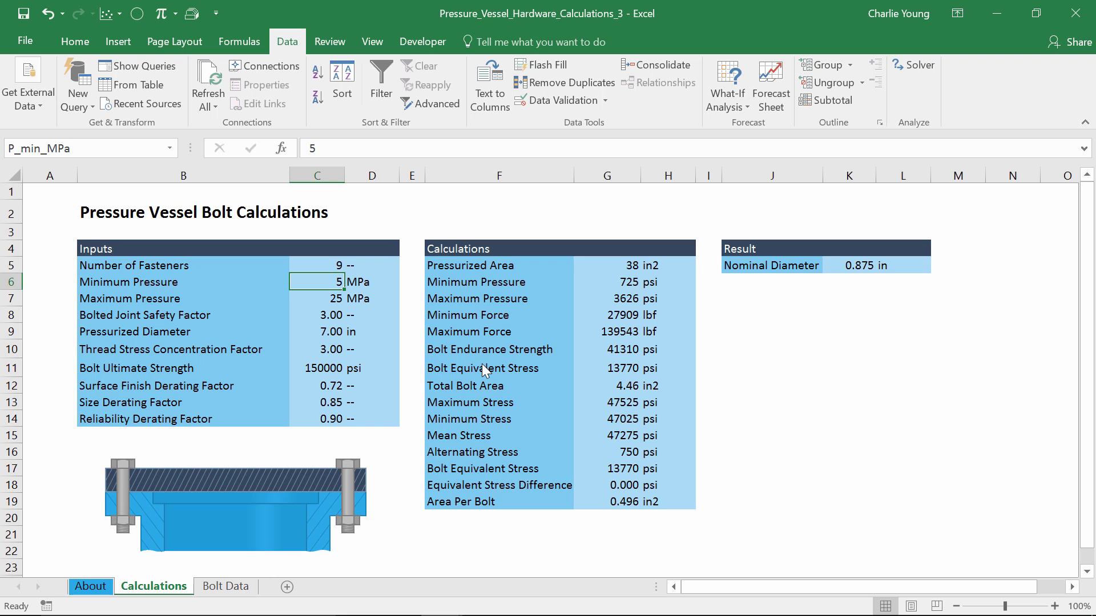
{"action": "left_click", "coordinate": [627, 388]}
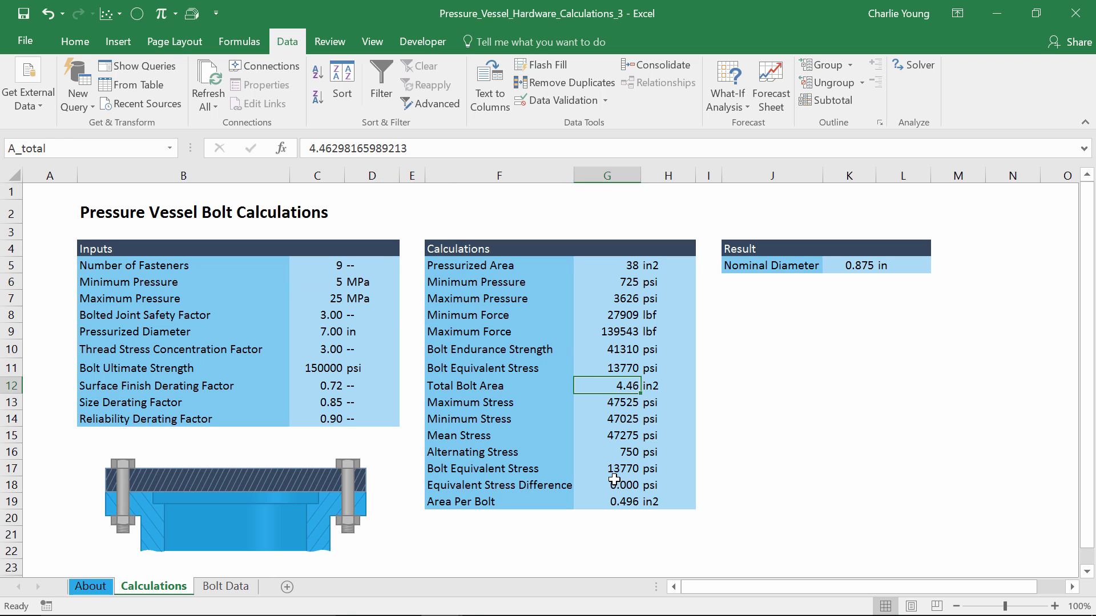
{"action": "left_click", "coordinate": [724, 123]}
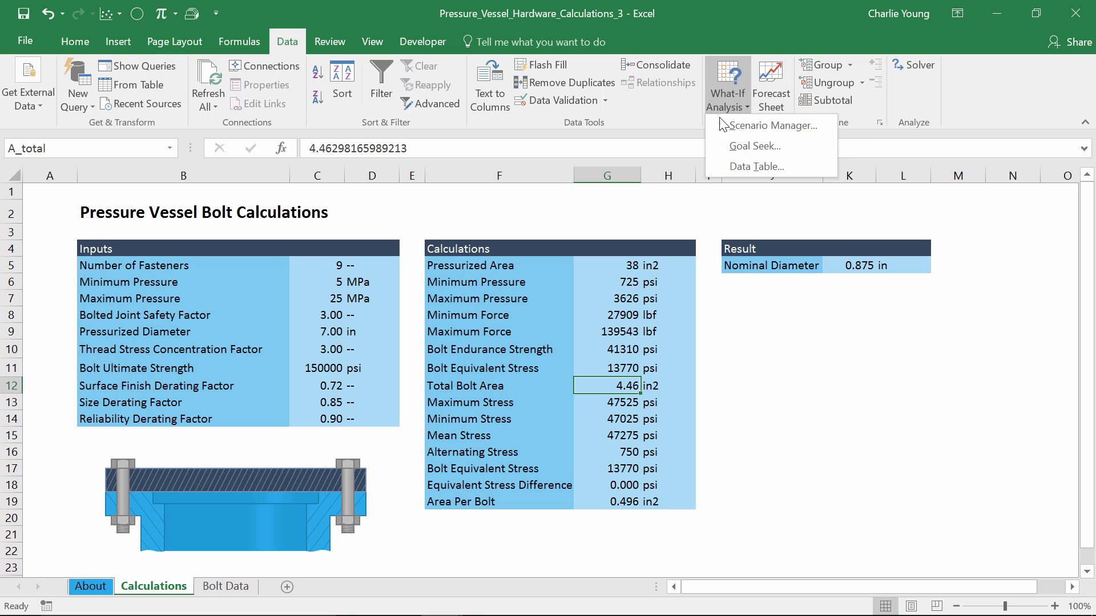
{"action": "left_click", "coordinate": [731, 147]}
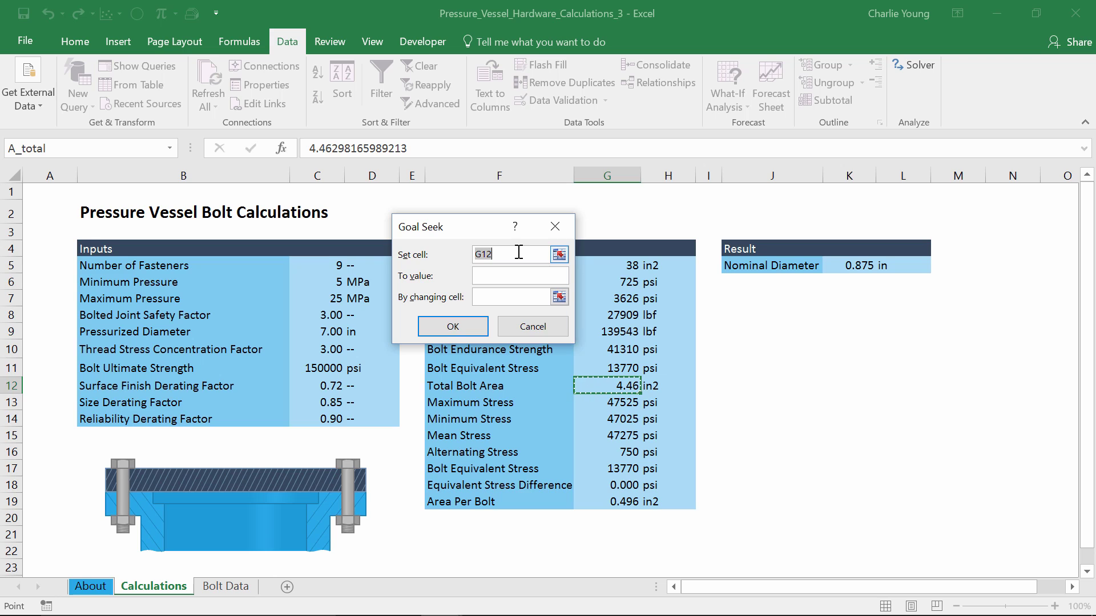
{"action": "left_click", "coordinate": [511, 276]}
{"action": "left_click", "coordinate": [502, 298]}
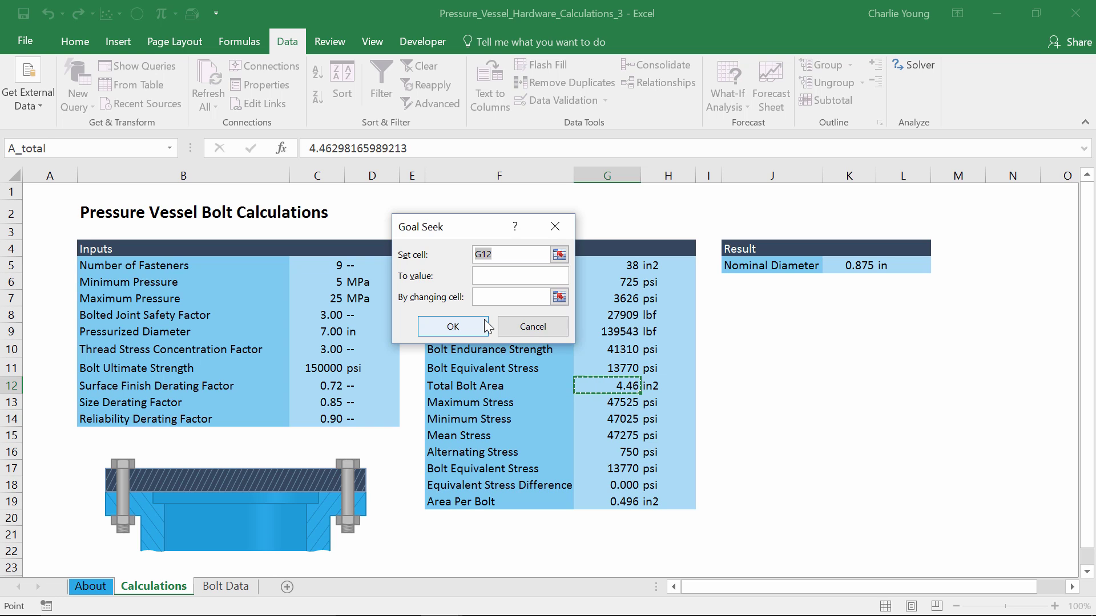
{"action": "left_click", "coordinate": [522, 323]}
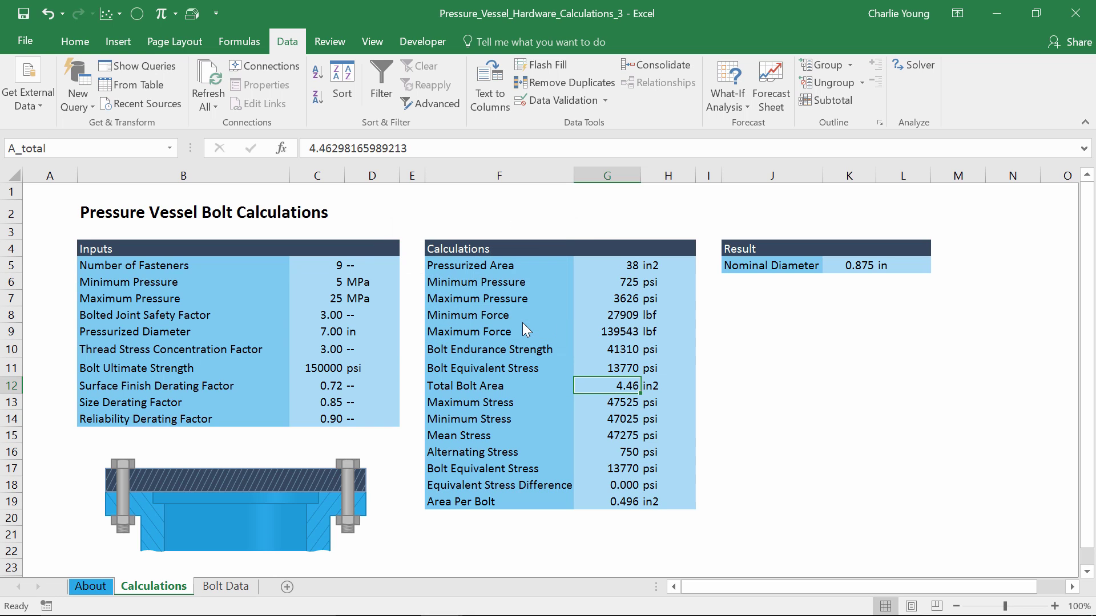
Enter 12 MPa as Maximum Pressure in C7, then select the Equivalent Stress Difference in G18
{"action": "left_click", "coordinate": [326, 296]}
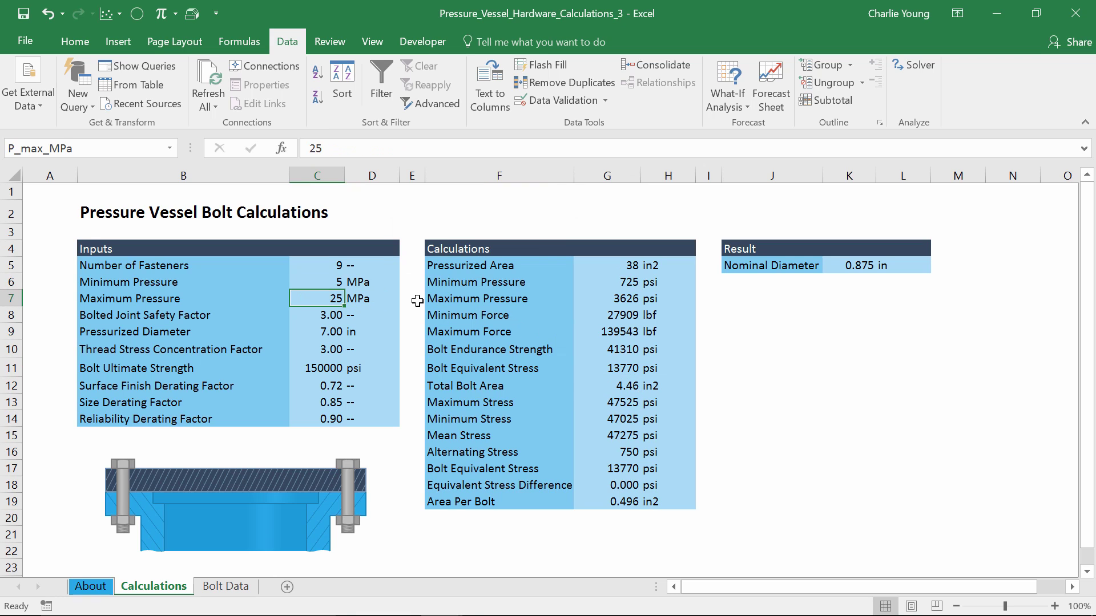
{"action": "type", "text": "12"}
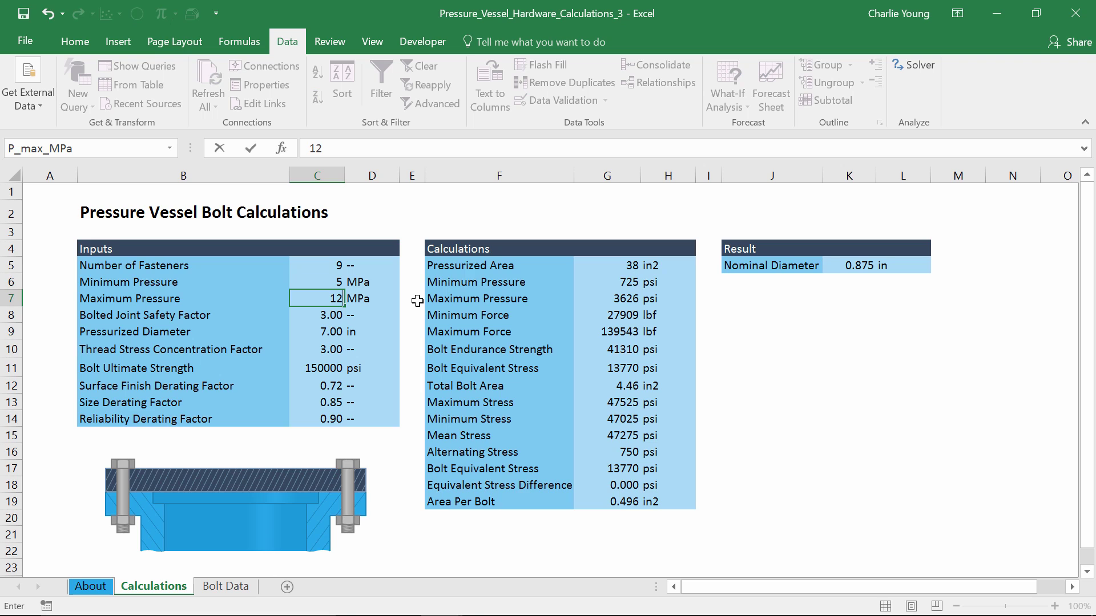
{"action": "key", "text": "Return"}
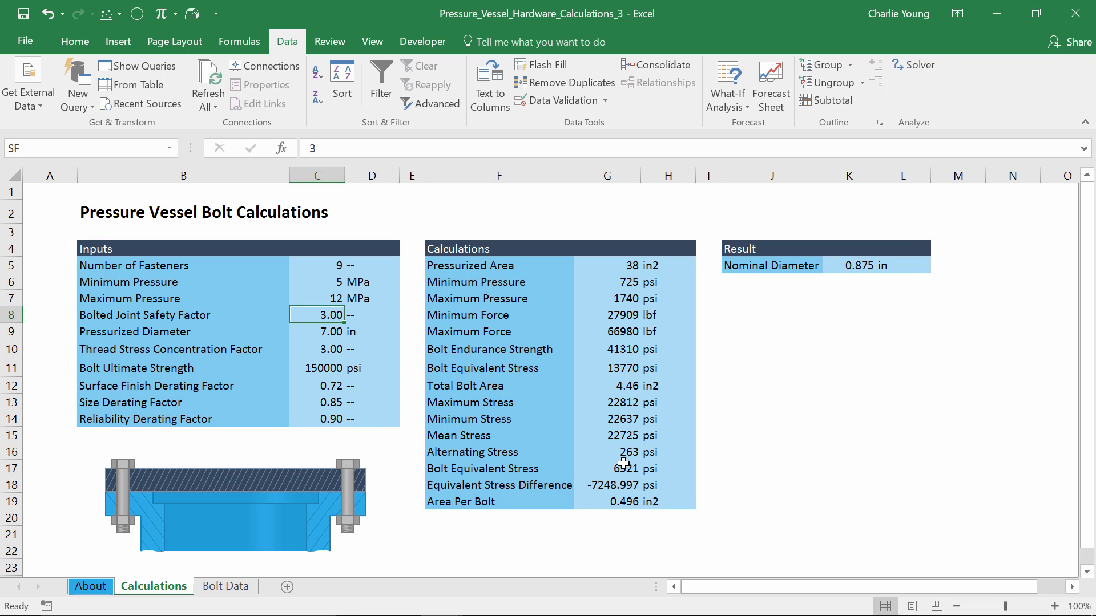
{"action": "left_click", "coordinate": [612, 484]}
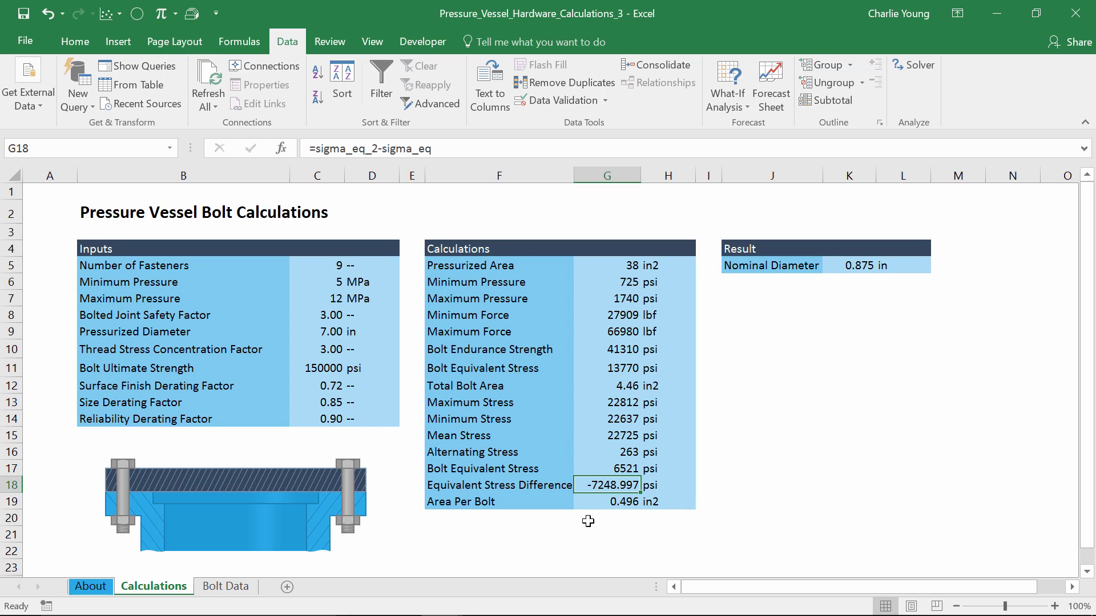
Goal Seek G18 to 0 by changing Total Bolt Area G12 and accept the solution
{"action": "left_click", "coordinate": [723, 108]}
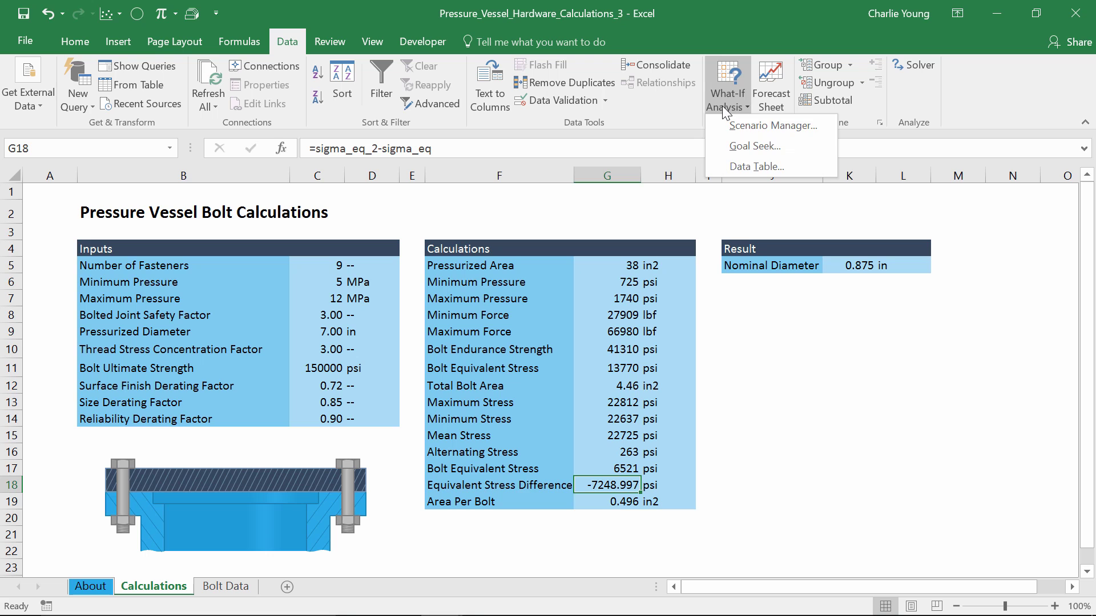
{"action": "left_click", "coordinate": [742, 146]}
{"action": "left_click", "coordinate": [505, 274]}
{"action": "type", "text": "0"}
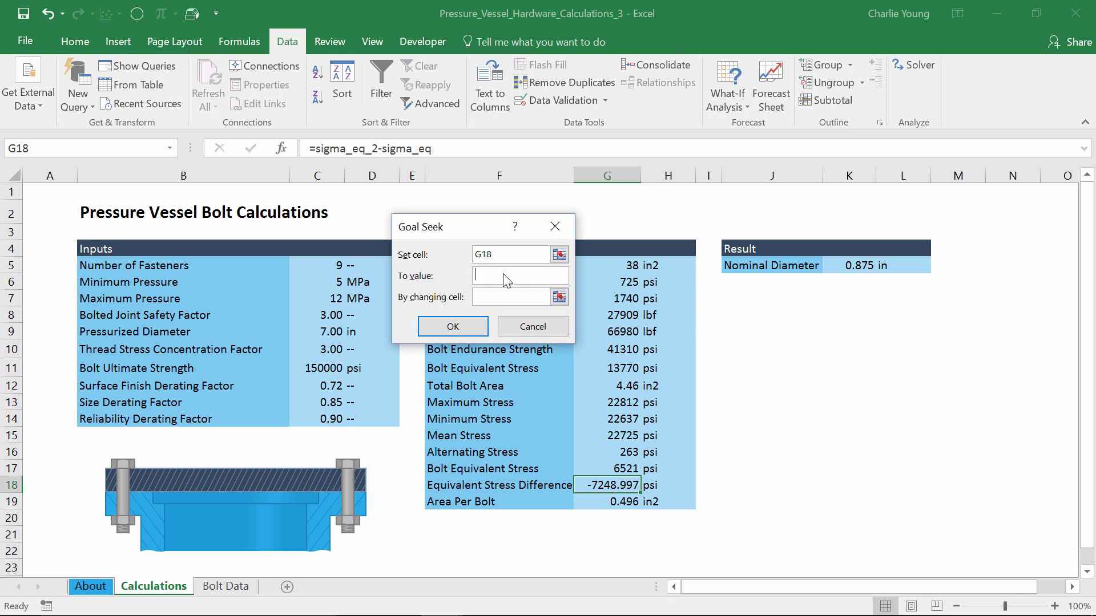
{"action": "left_click", "coordinate": [495, 295]}
{"action": "left_click", "coordinate": [605, 385]}
{"action": "left_click", "coordinate": [453, 326]}
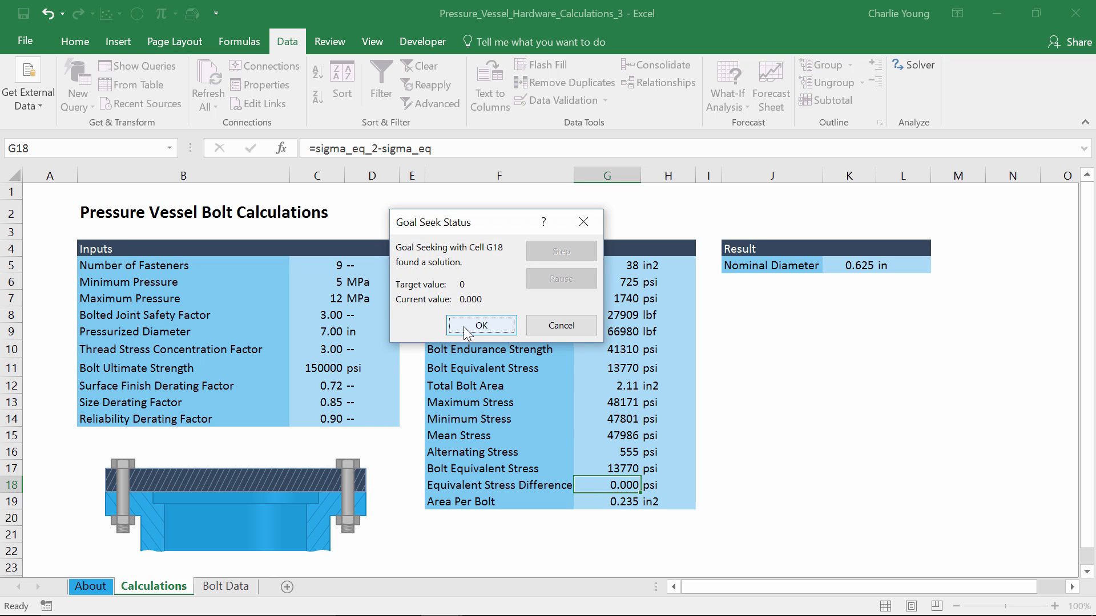
{"action": "left_click", "coordinate": [467, 334]}
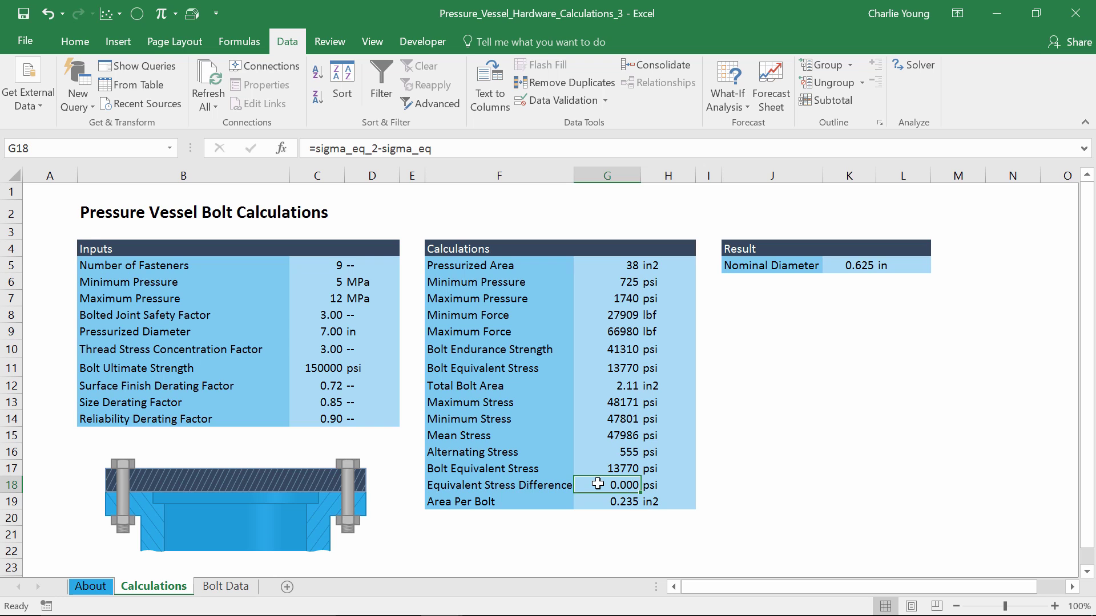
Add a Greater Than 0.01 rule with Light Red Fill with Dark Red Text to G18
{"action": "left_click", "coordinate": [77, 43]}
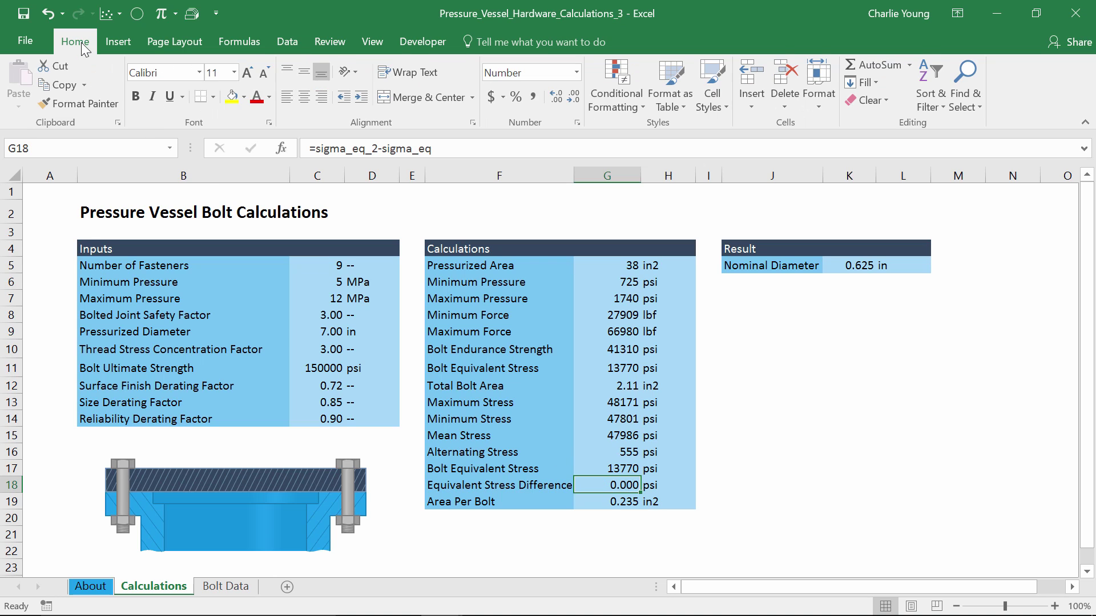
{"action": "left_click", "coordinate": [610, 94]}
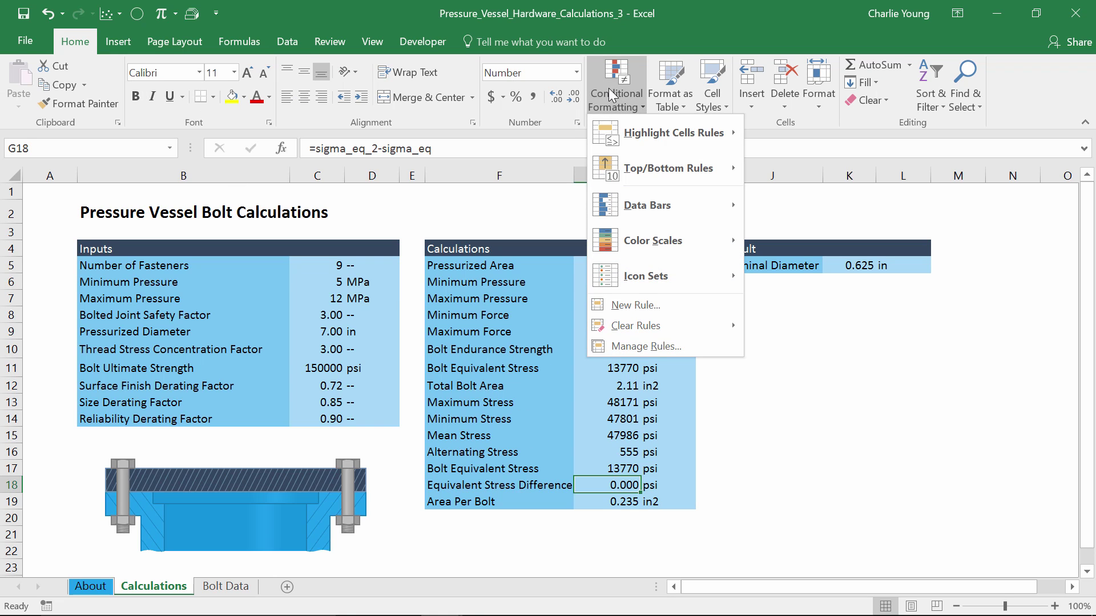
{"action": "mouse_move", "coordinate": [642, 134]}
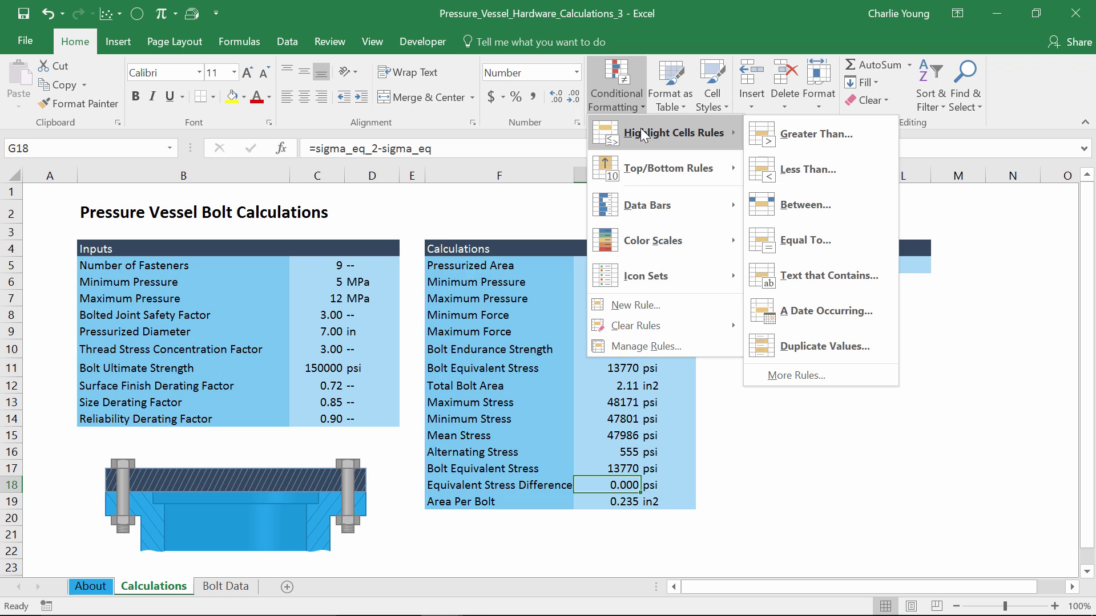
{"action": "left_click", "coordinate": [782, 143]}
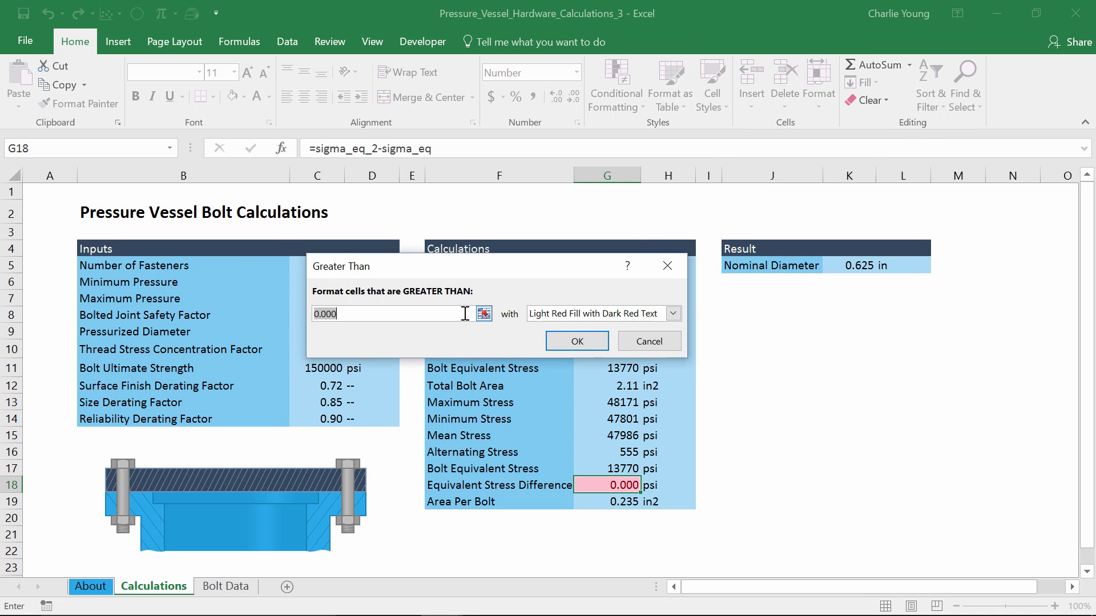
{"action": "left_click", "coordinate": [441, 313]}
{"action": "key", "text": "BackSpace"}
{"action": "key", "text": "BackSpace"}
{"action": "type", "text": "1"}
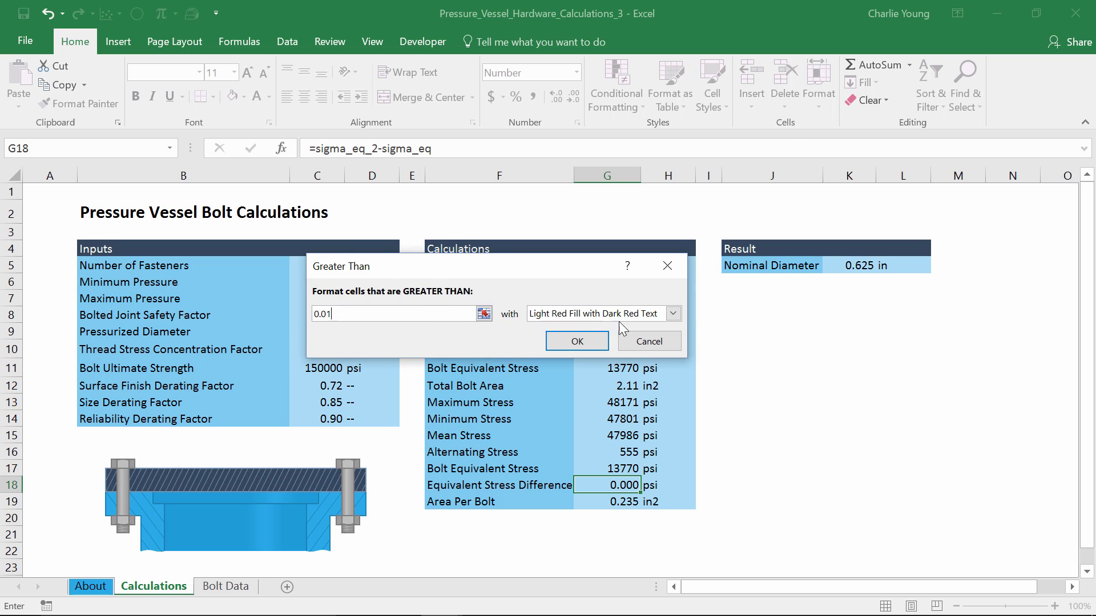
{"action": "left_click", "coordinate": [604, 338]}
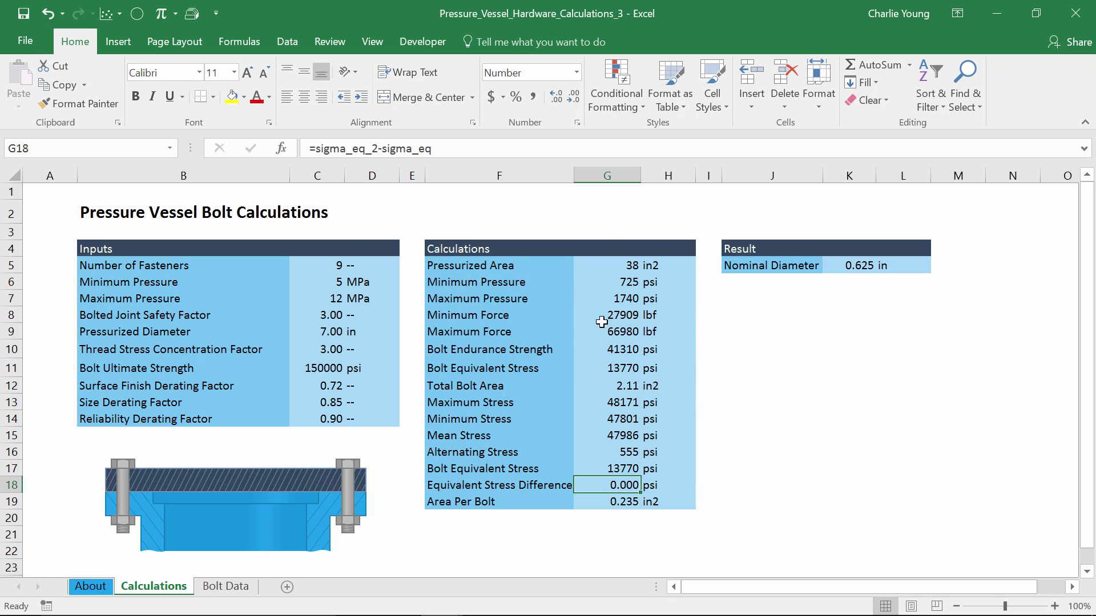
Add a Less Than -0.01 rule with Light Red Fill with Dark Red Text to G18
{"action": "left_click", "coordinate": [630, 90]}
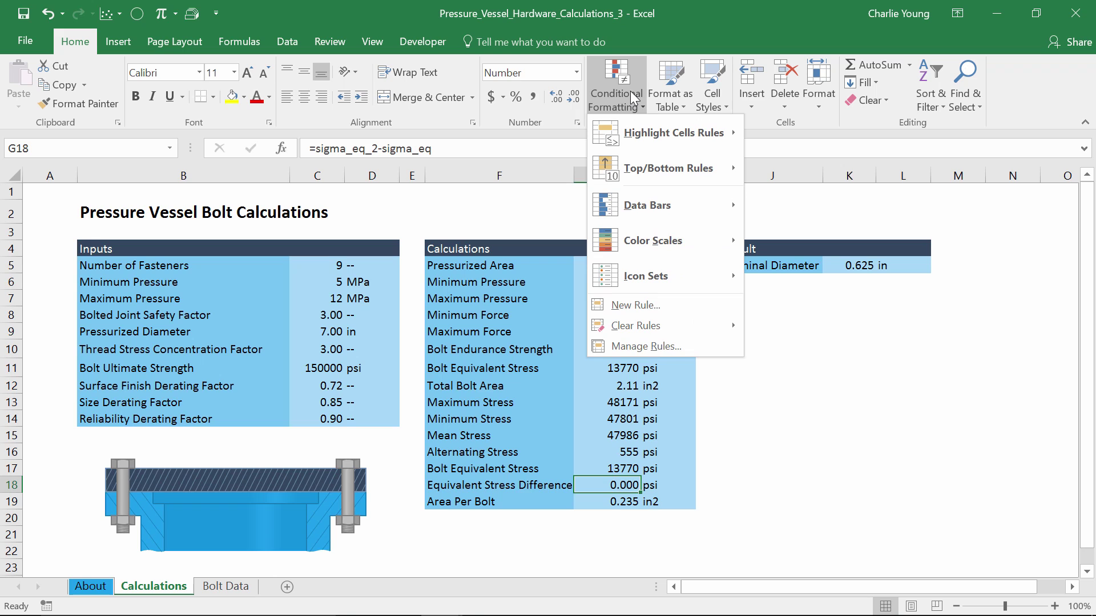
{"action": "mouse_move", "coordinate": [631, 129]}
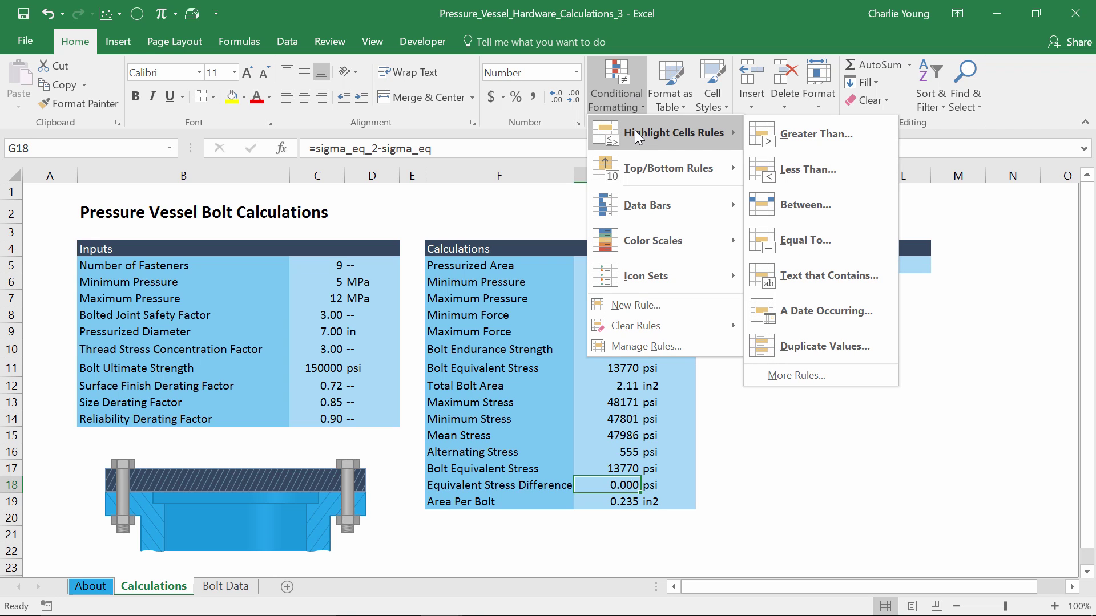
{"action": "left_click", "coordinate": [772, 158]}
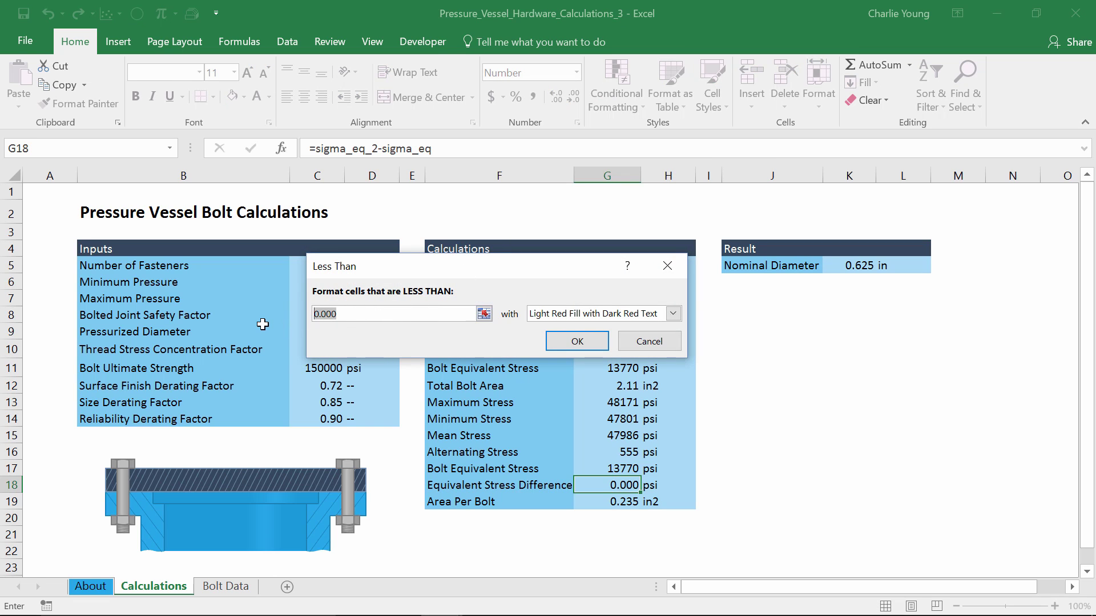
{"action": "type", "text": "-0.01"}
{"action": "left_click", "coordinate": [594, 342]}
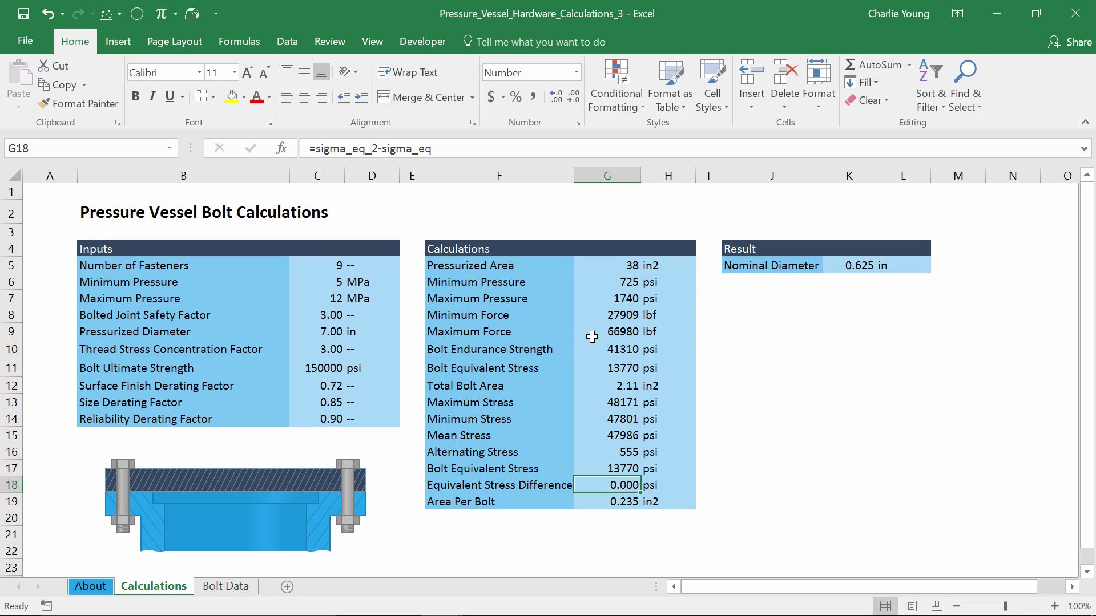
Enter 25 MPa in C7 and inspect the now-highlighted stress difference formula in G18
{"action": "left_click", "coordinate": [323, 300]}
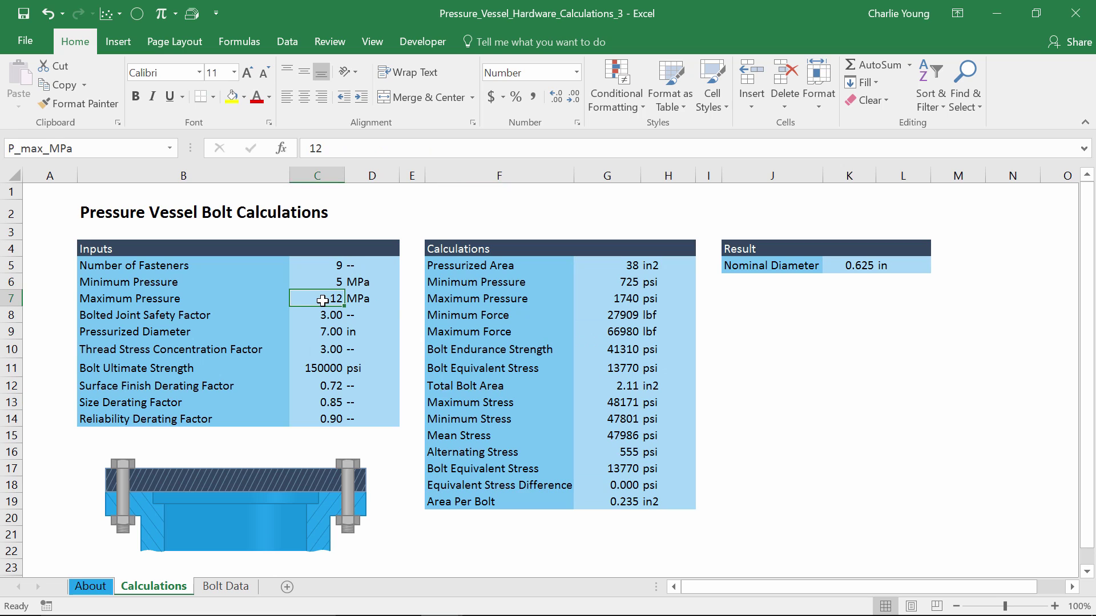
{"action": "type", "text": "25"}
{"action": "key", "text": "Return"}
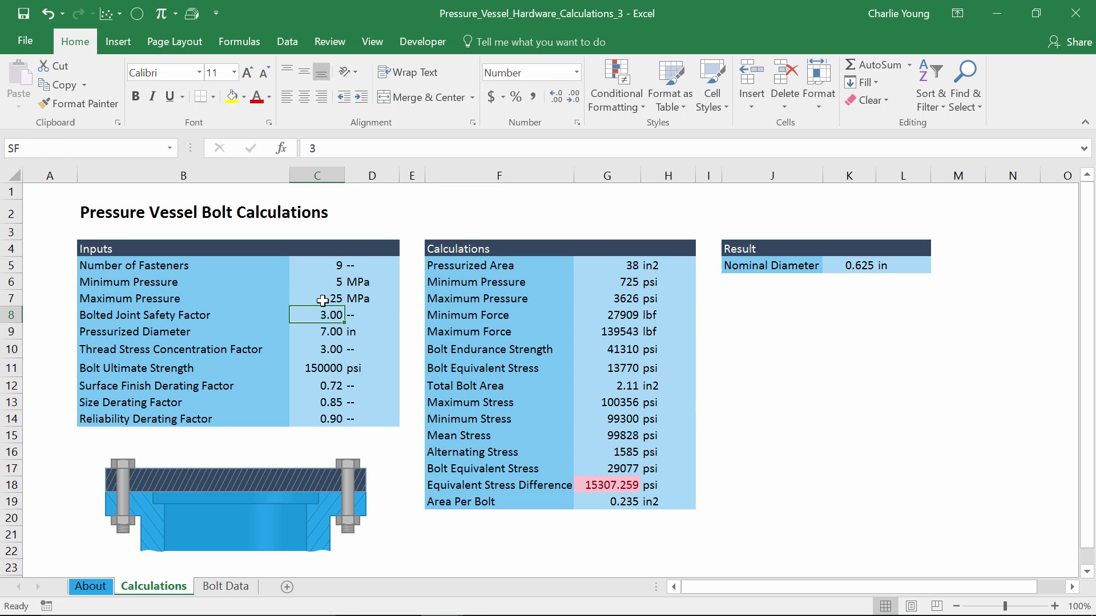
{"action": "left_click", "coordinate": [322, 301]}
{"action": "left_click", "coordinate": [634, 487]}
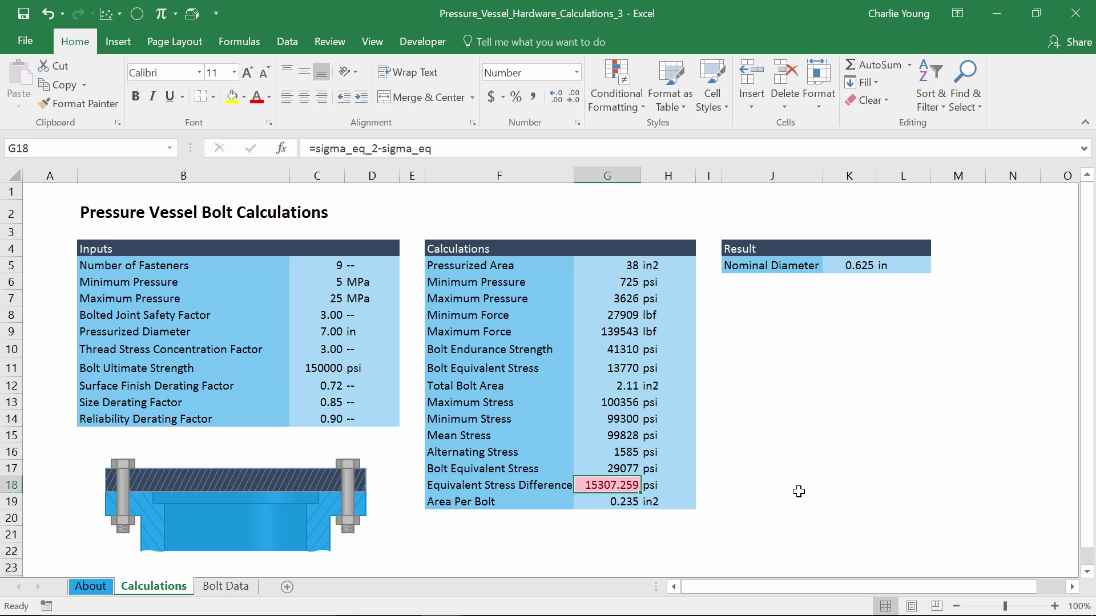
Enter =IF(ABS(G18)>0.01,"Rerun goal seek to update calculations.","") in J18
{"action": "left_click", "coordinate": [768, 486]}
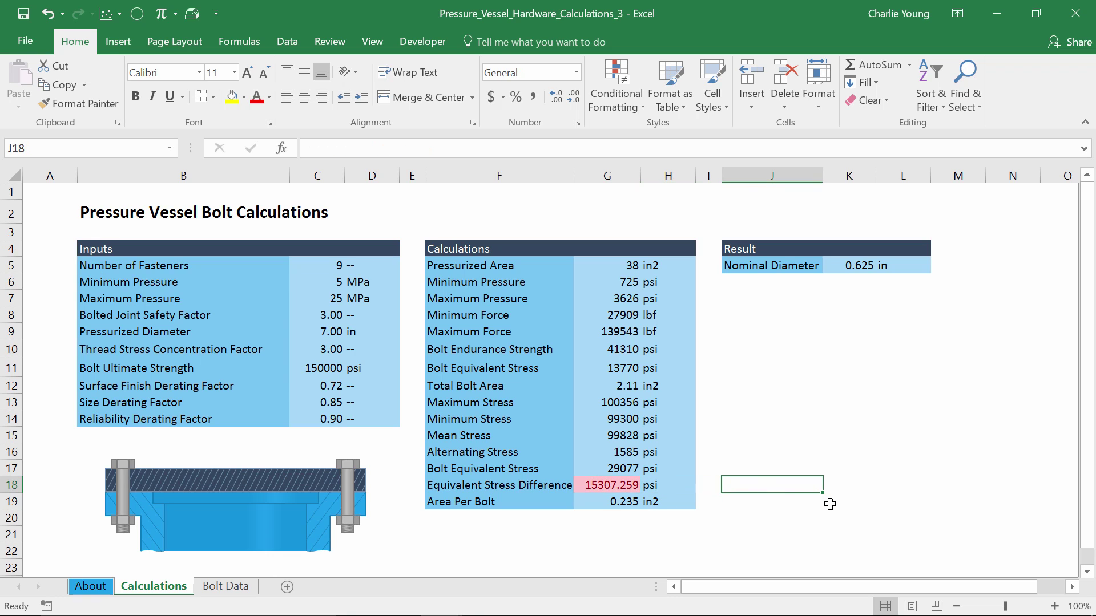
{"action": "type", "text": "=if("}
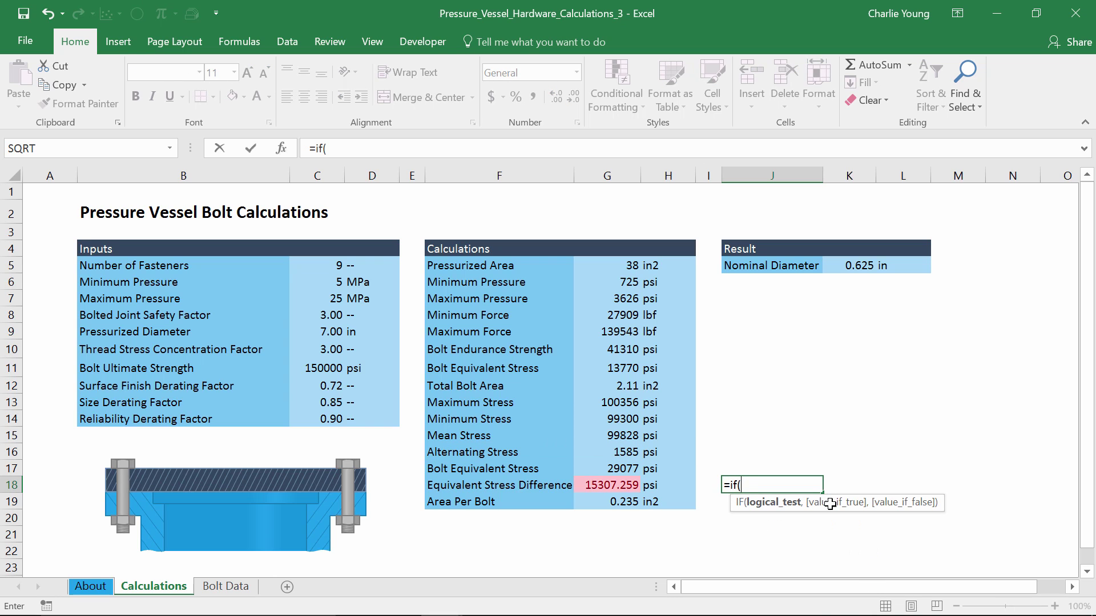
{"action": "type", "text": "abs("}
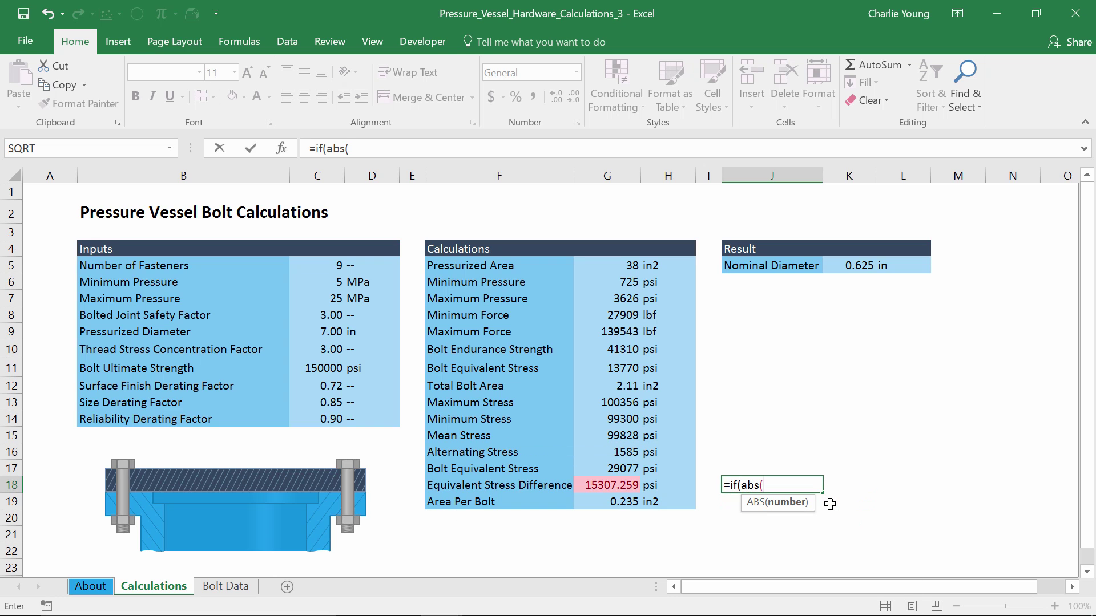
{"action": "left_click", "coordinate": [597, 483]}
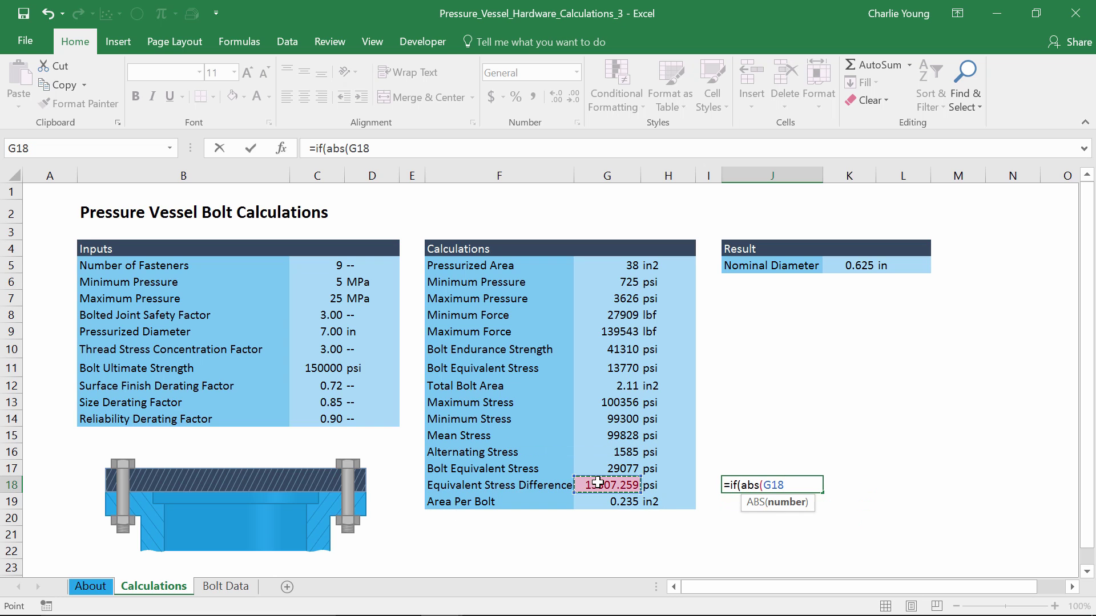
{"action": "type", "text": ")"}
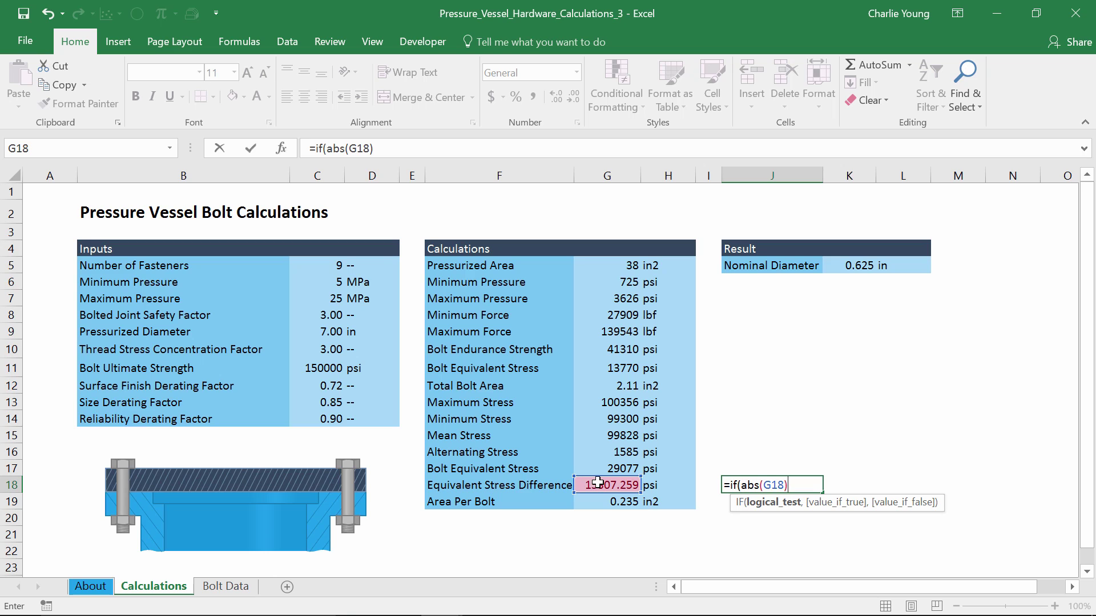
{"action": "type", "text": ">0.01,"}
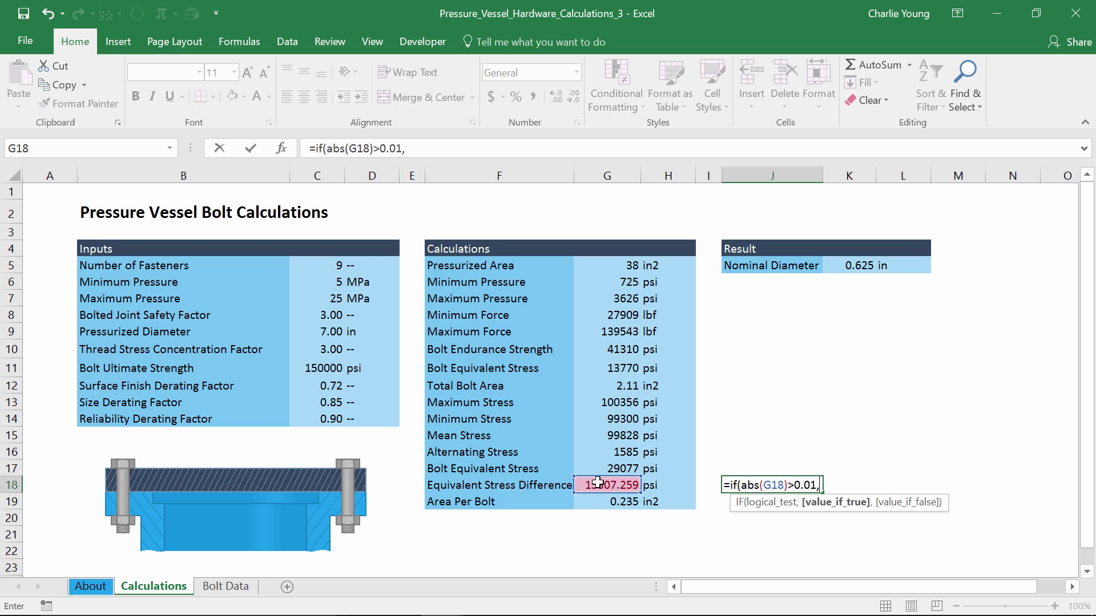
{"action": "type", "text": "\"Rerun goal seek to update calculations.\""}
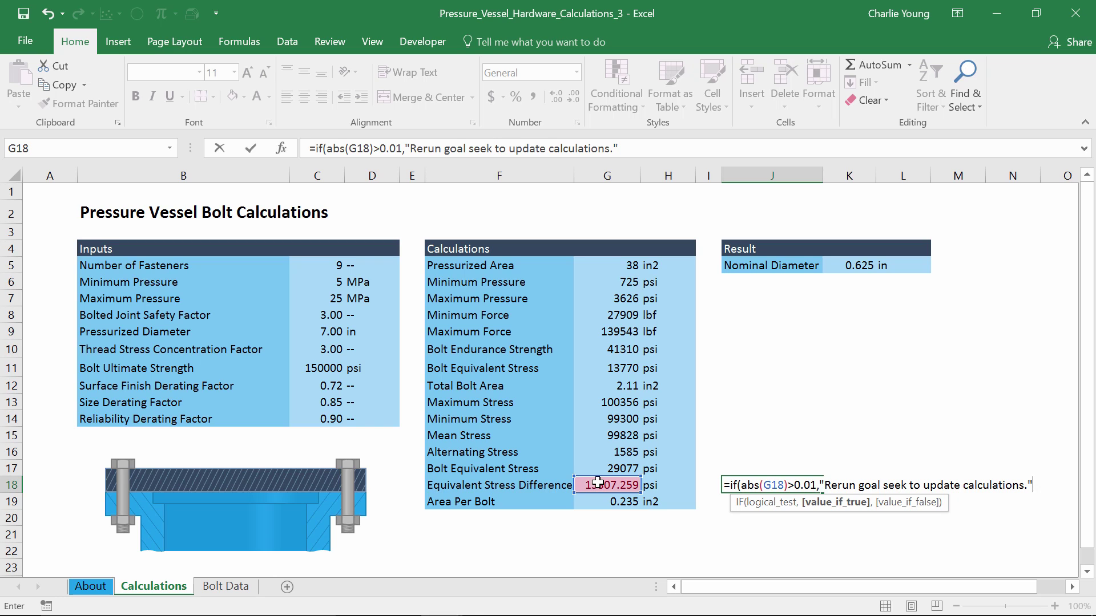
{"action": "type", "text": ","}
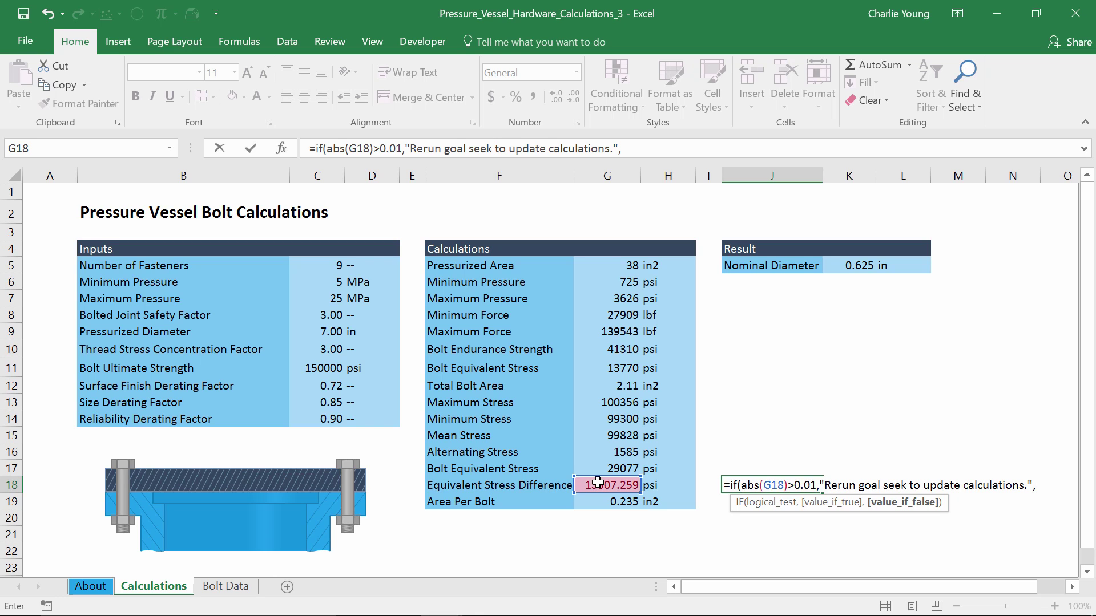
{"action": "type", "text": "\"\")"}
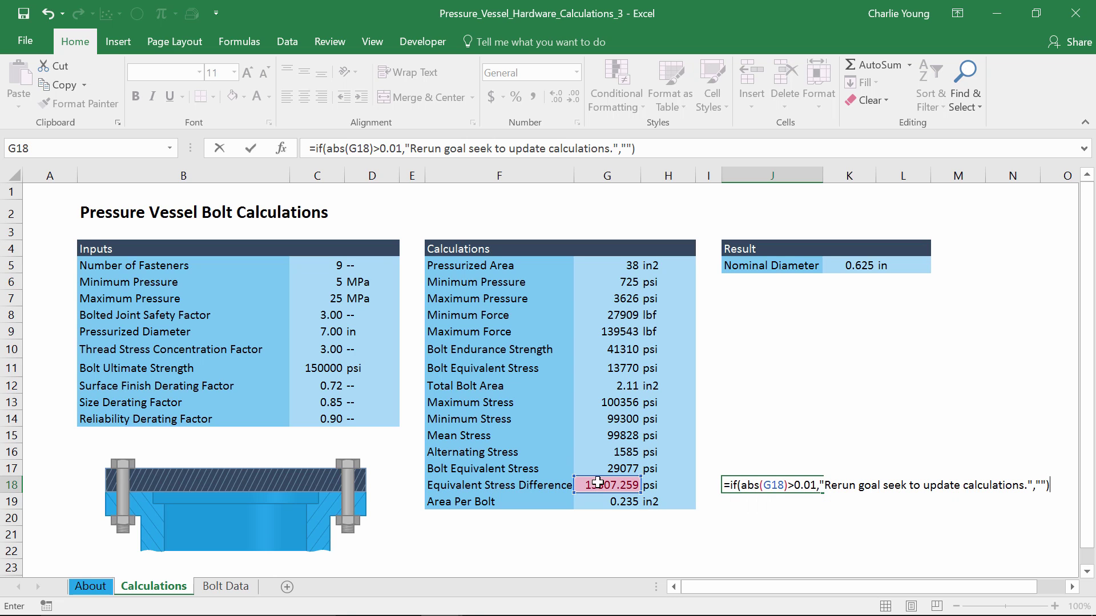
{"action": "key", "text": "Return"}
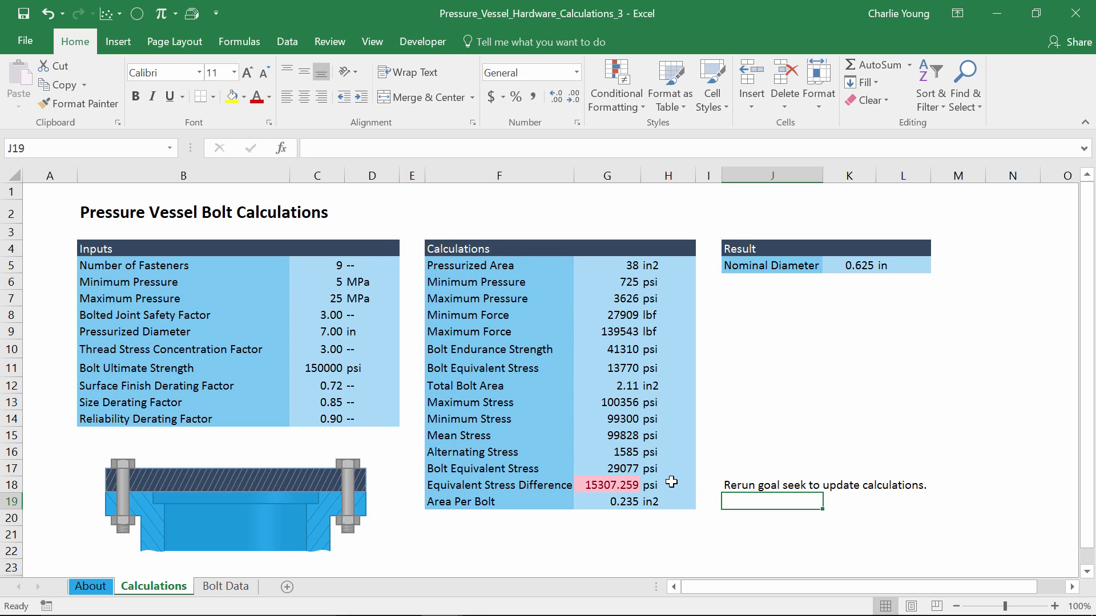
Colour the J18 warning text red and restore Maximum Pressure in C7 to 12
{"action": "left_click", "coordinate": [744, 487]}
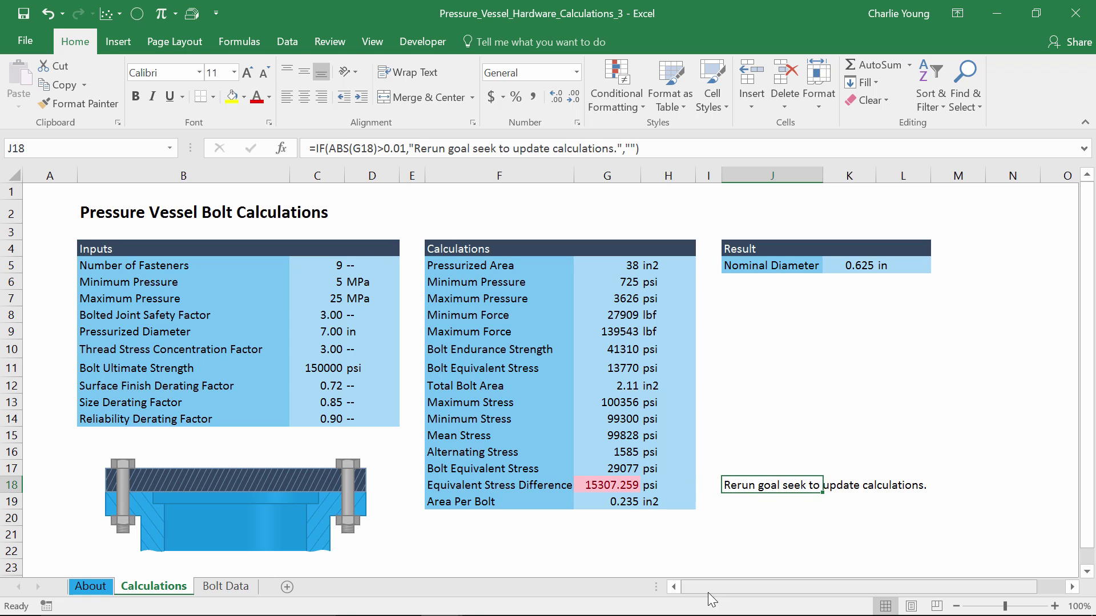
{"action": "left_click", "coordinate": [256, 97]}
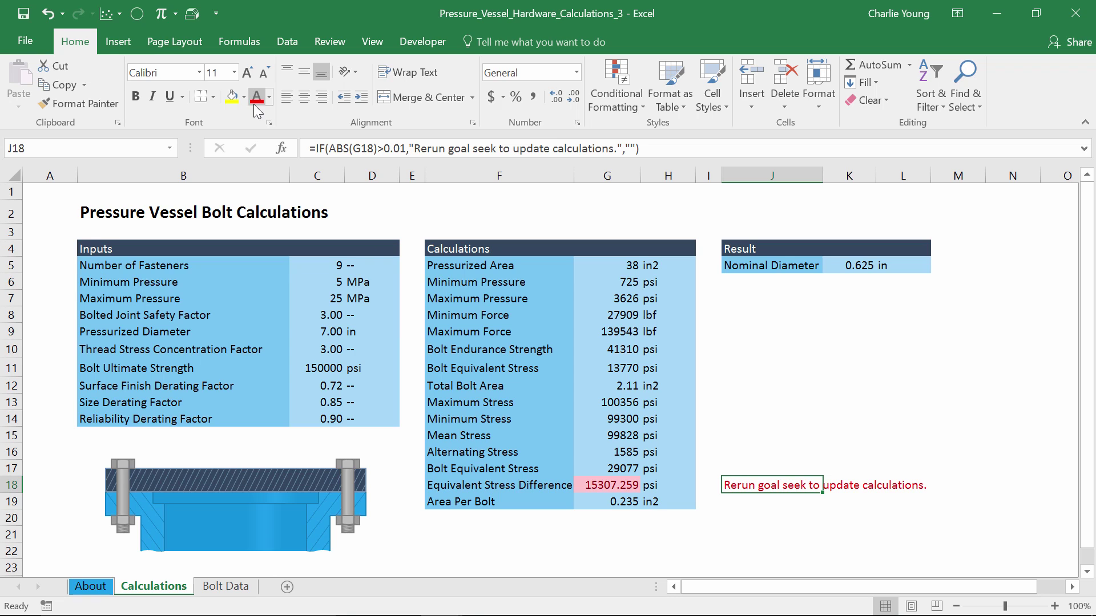
{"action": "left_click", "coordinate": [316, 300]}
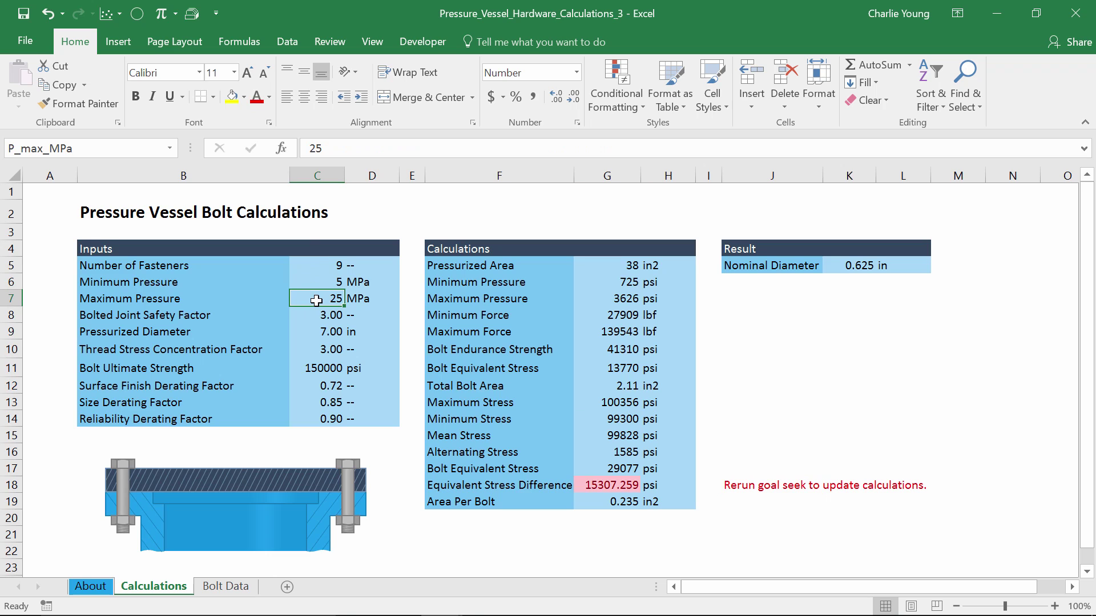
{"action": "type", "text": "12"}
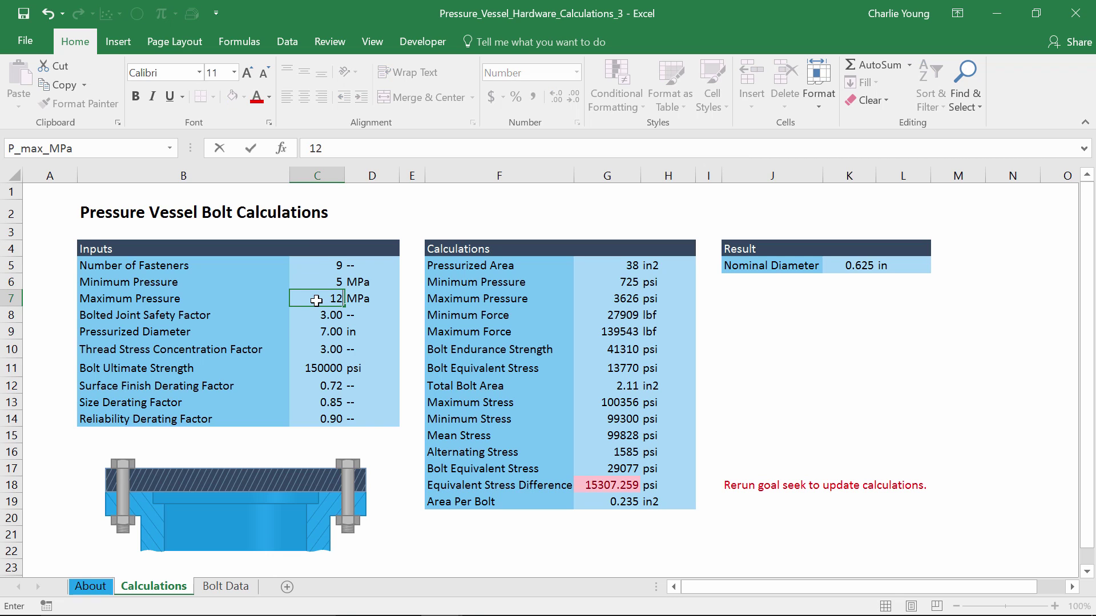
{"action": "key", "text": "Return"}
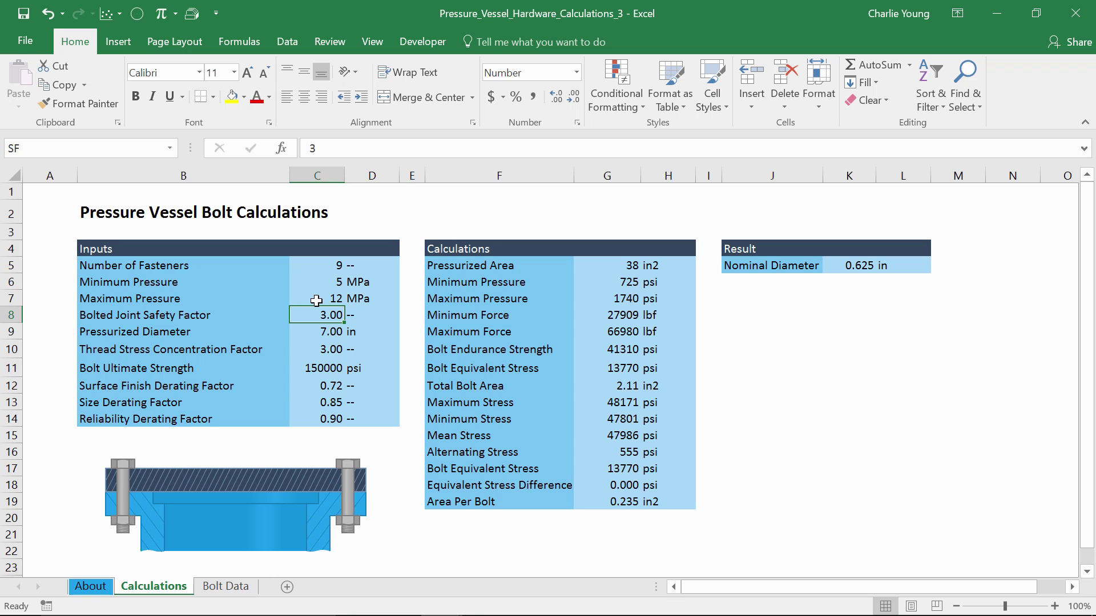
Set Minimum Pressure in C6 to 15 so the rerun warning reappears
{"action": "key", "text": "Up"}
{"action": "key", "text": "Up"}
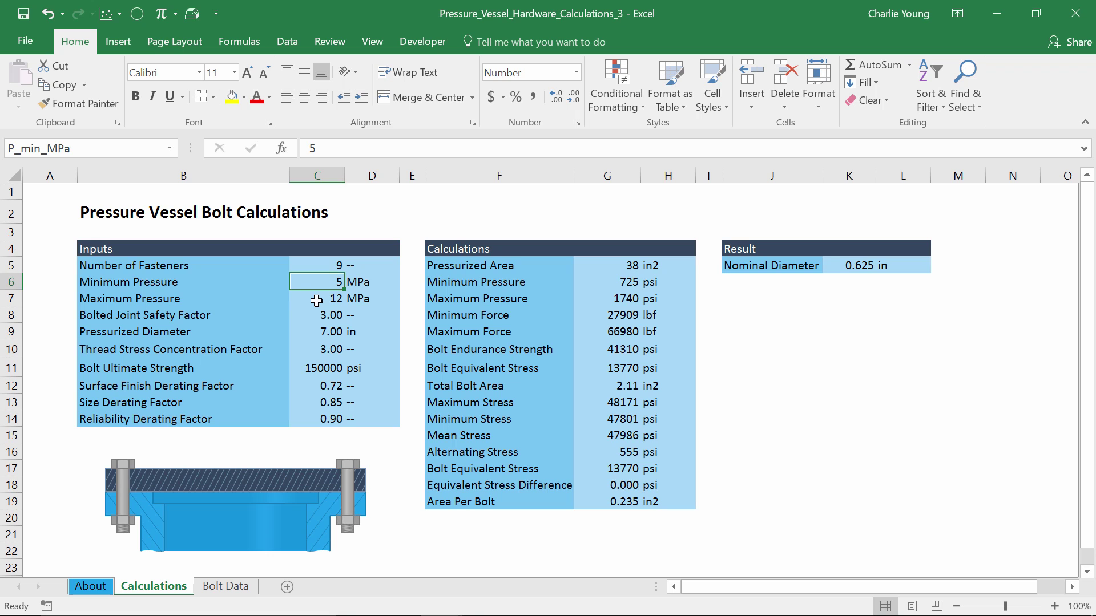
{"action": "type", "text": "15"}
{"action": "key", "text": "Return"}
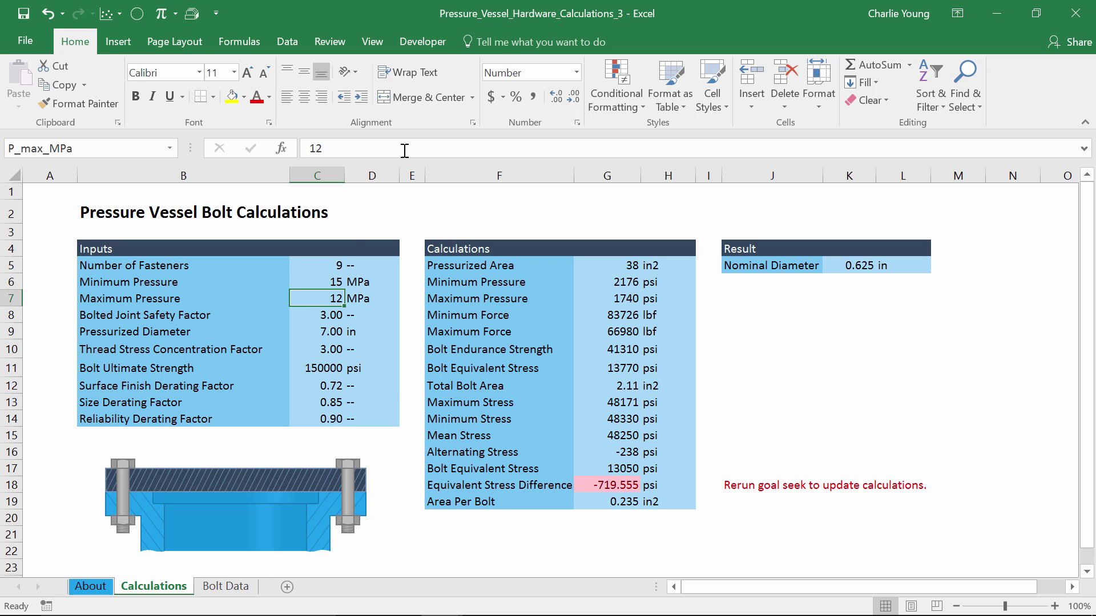
Show the Developer tab and briefly open then close the Visual Basic editor
{"action": "left_click", "coordinate": [425, 44]}
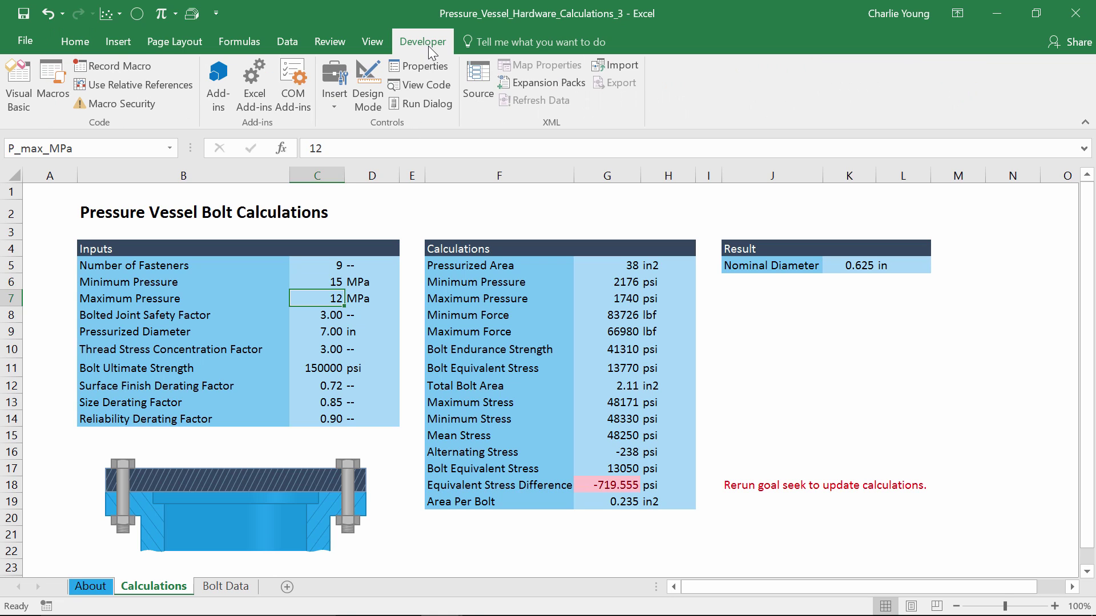
{"action": "left_click", "coordinate": [19, 86]}
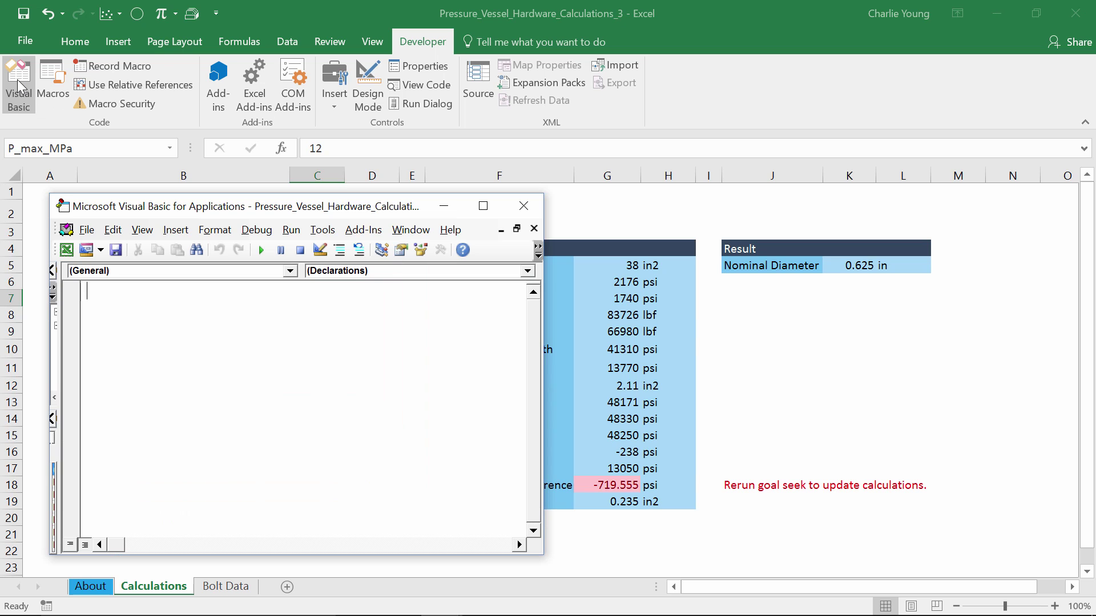
{"action": "left_click", "coordinate": [523, 206]}
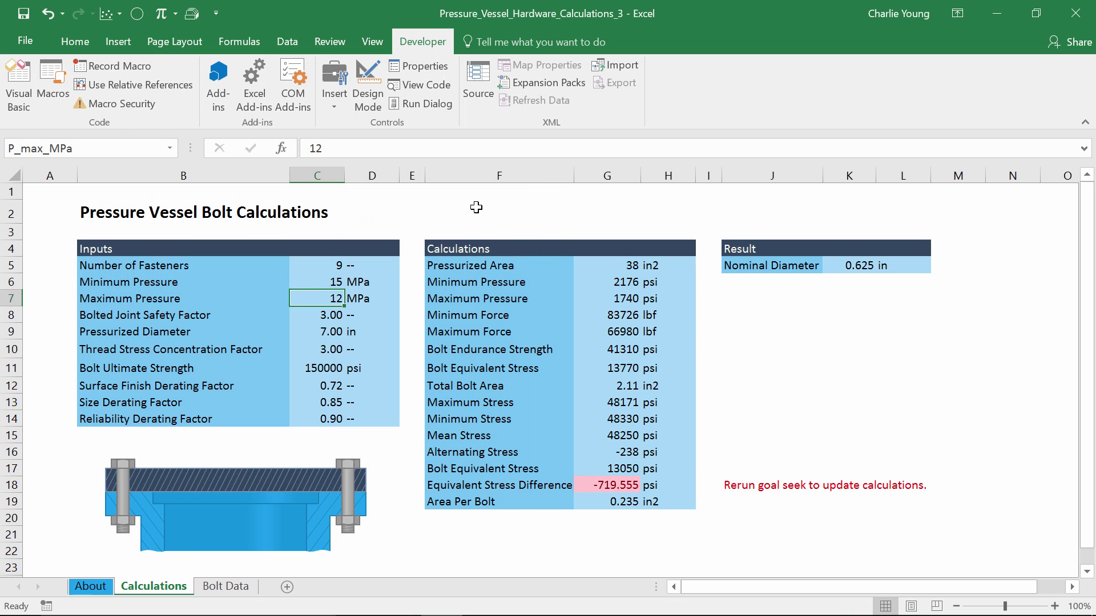
Confirm Developer is checked under Excel Options > Customize Ribbon and apply with OK
{"action": "left_click", "coordinate": [25, 40]}
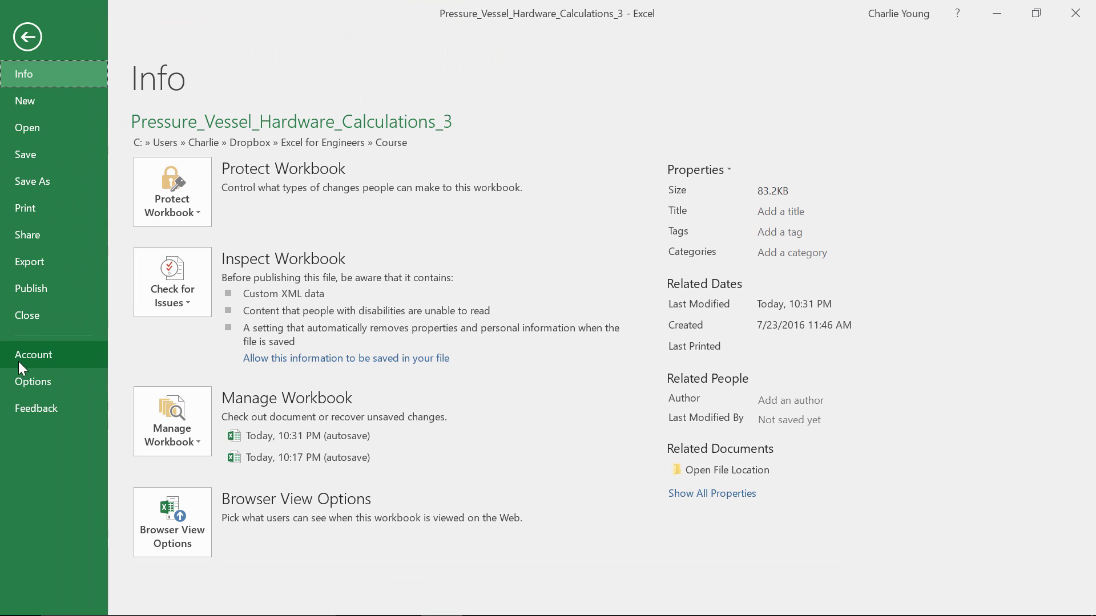
{"action": "left_click", "coordinate": [20, 389]}
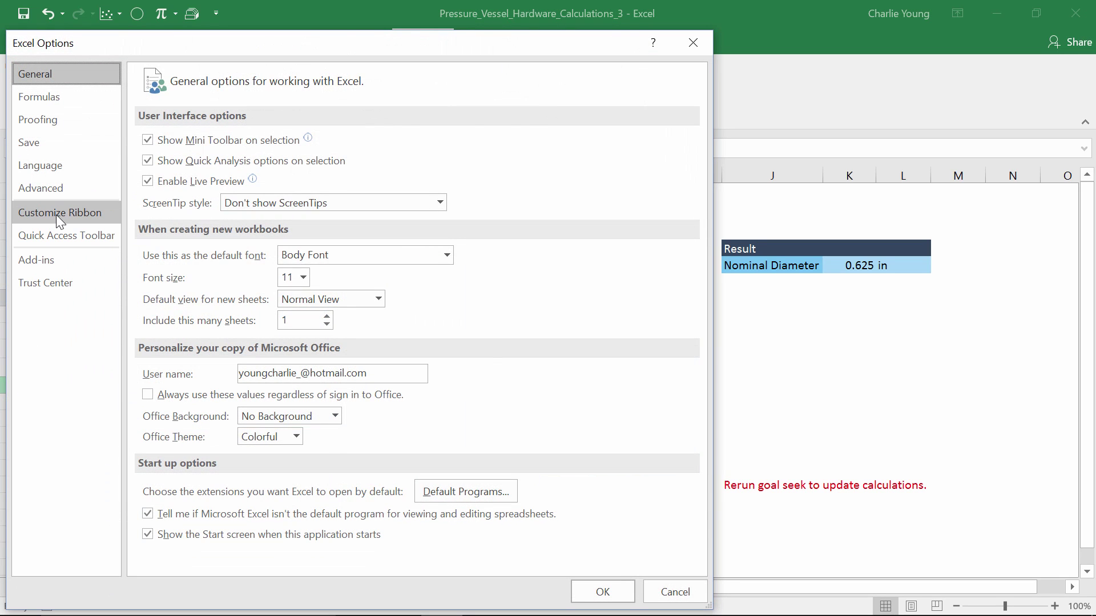
{"action": "left_click", "coordinate": [56, 215]}
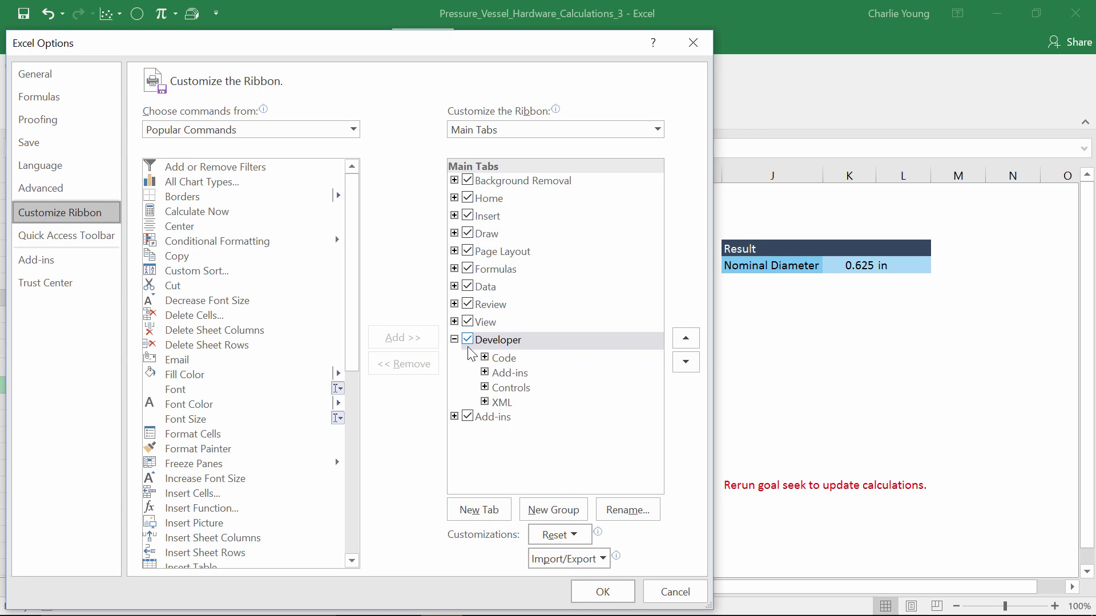
{"action": "left_click", "coordinate": [602, 594]}
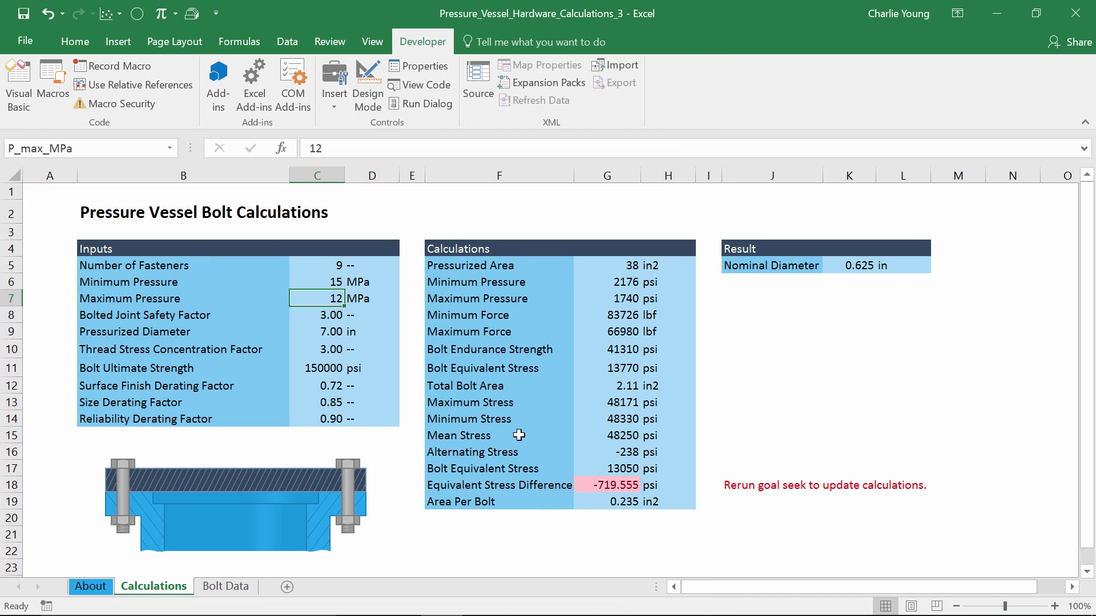
Open the VBA editor with Alt+F11 and widen Project Explorer to show About, Calculations, Bolt Data and ThisWorkbook
{"action": "key", "text": "alt+F11"}
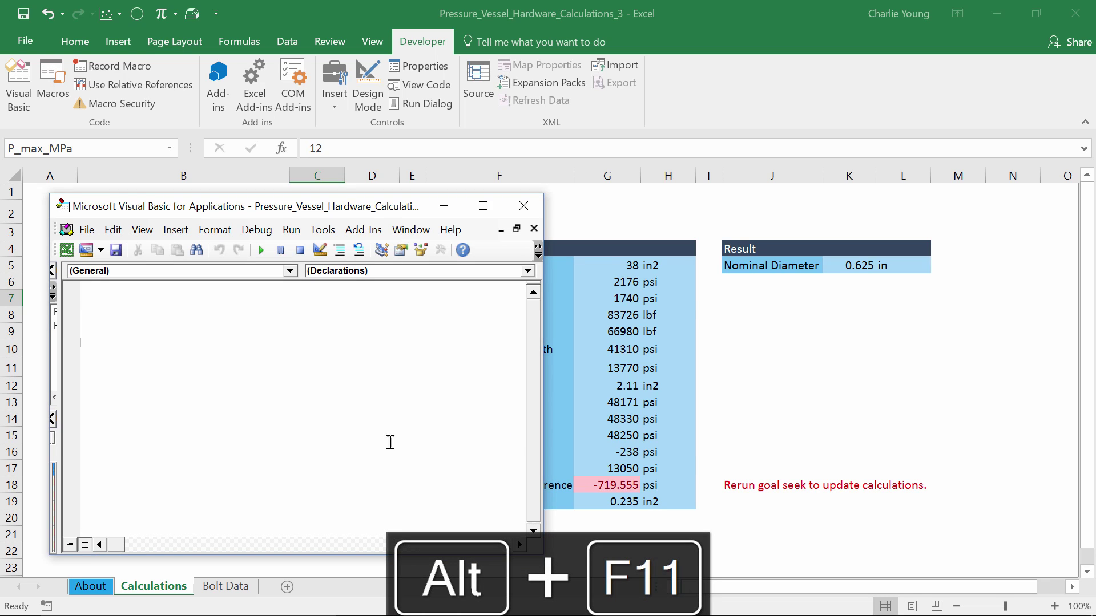
{"action": "left_click_drag", "start_coordinate": [57, 376], "coordinate": [291, 375]}
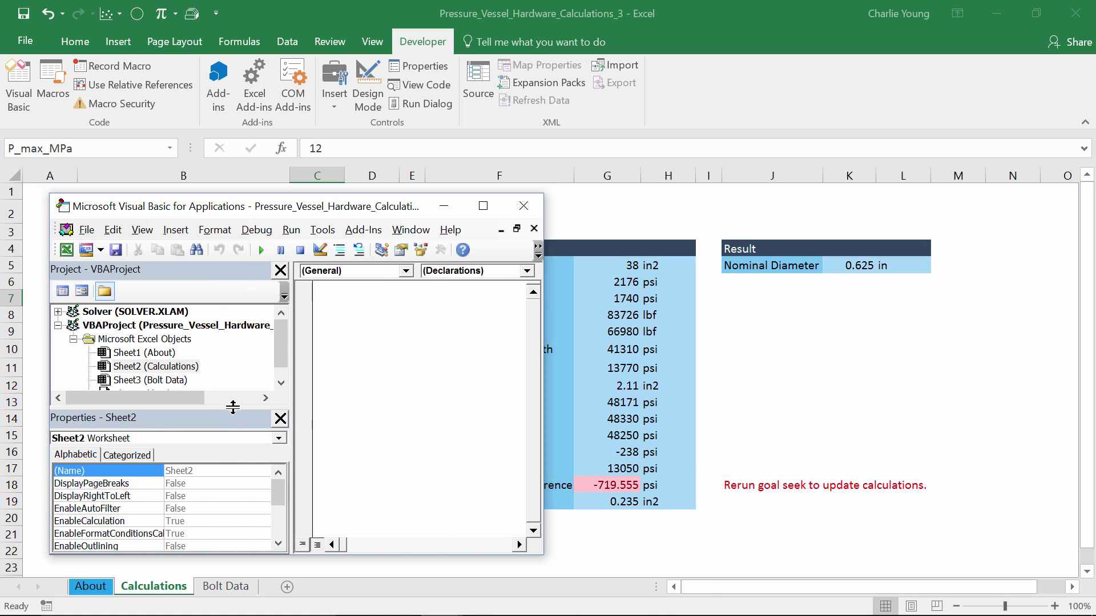
{"action": "left_click_drag", "start_coordinate": [230, 410], "coordinate": [183, 457]}
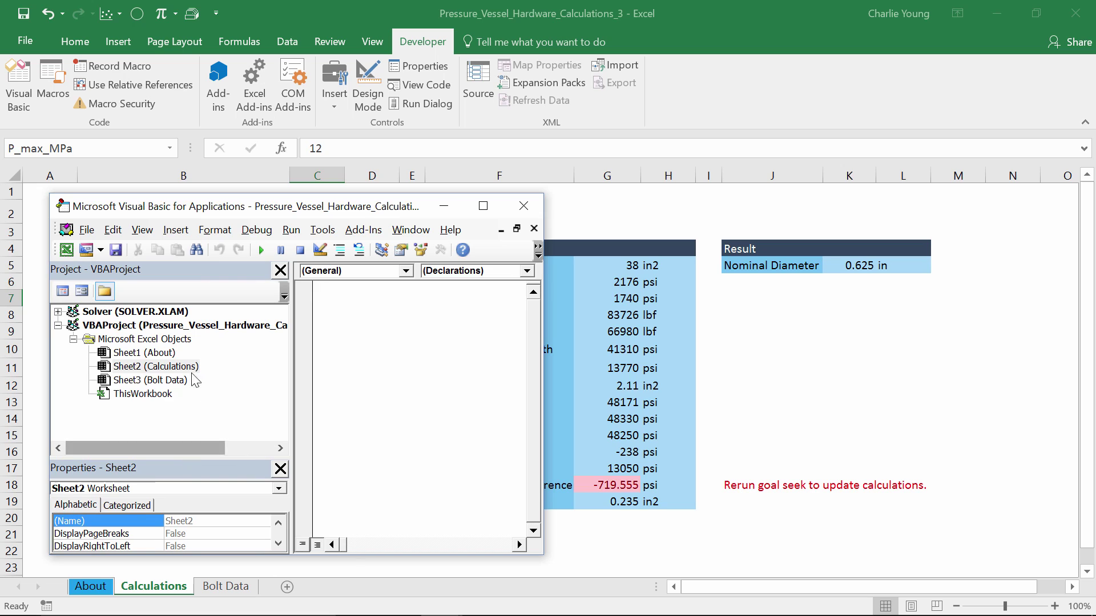
{"action": "left_click", "coordinate": [200, 325]}
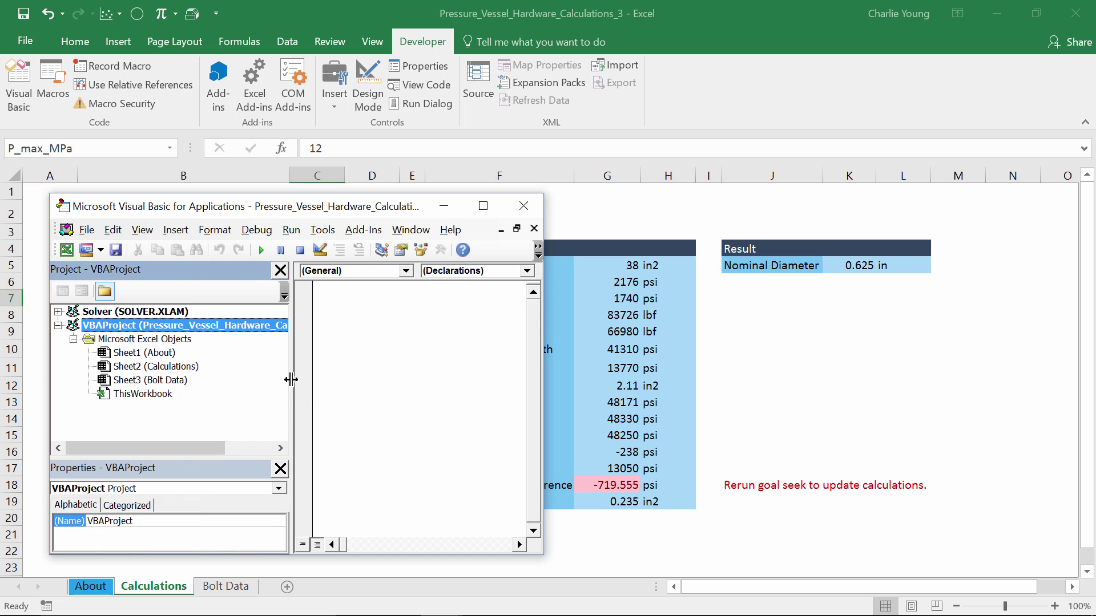
{"action": "left_click_drag", "start_coordinate": [291, 379], "coordinate": [378, 386]}
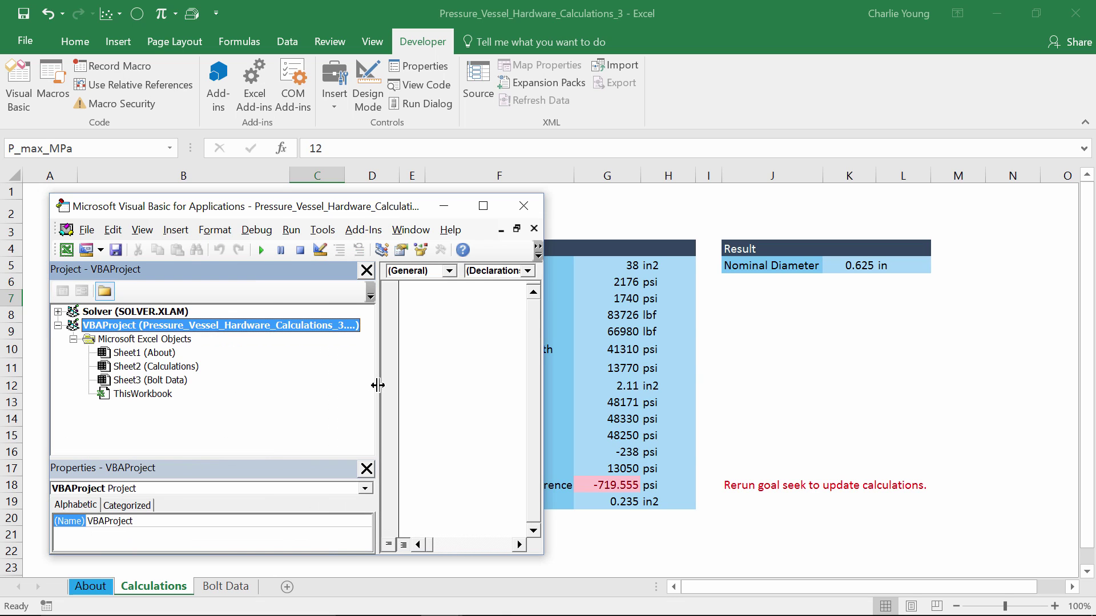
Open Sheet2 (Calculations) code window and resize the editor so the calculations table stays visible
{"action": "left_click", "coordinate": [175, 367]}
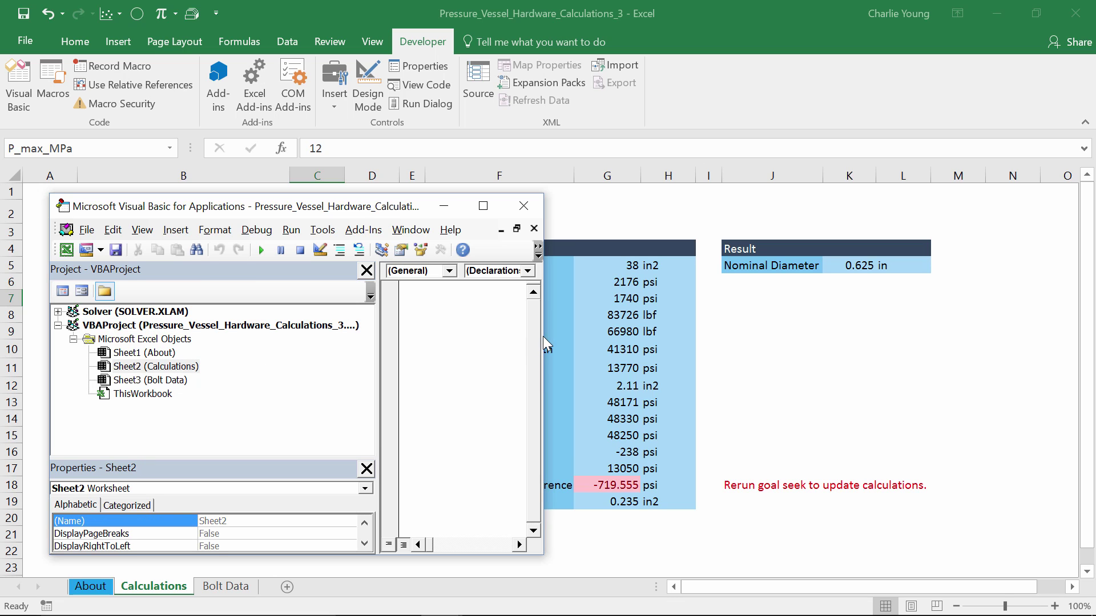
{"action": "left_click_drag", "start_coordinate": [543, 336], "coordinate": [858, 358]}
{"action": "left_click_drag", "start_coordinate": [376, 391], "coordinate": [56, 405]}
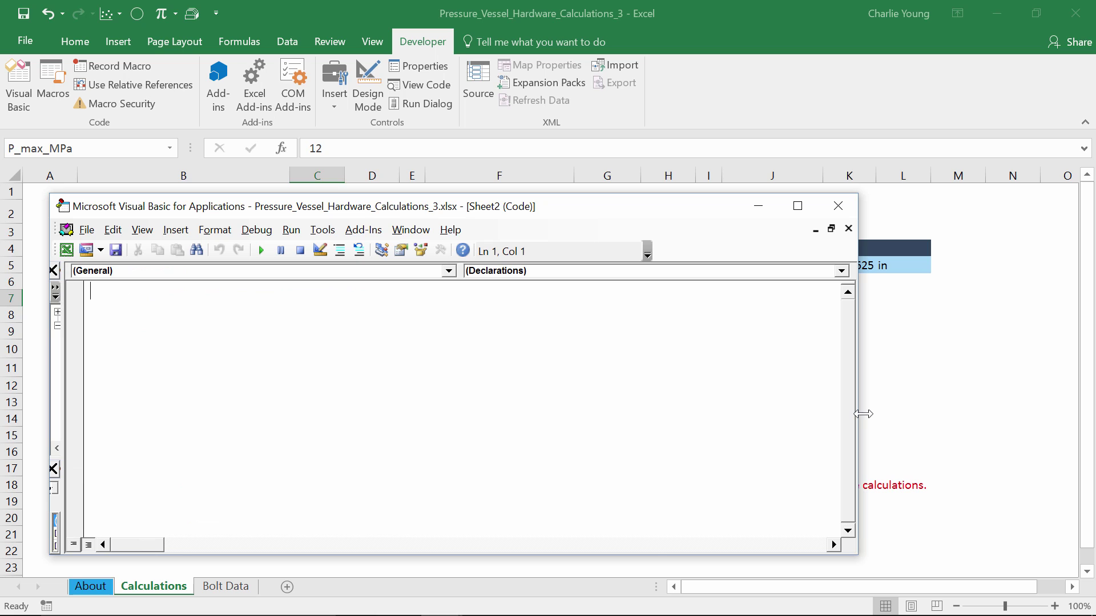
{"action": "left_click_drag", "start_coordinate": [864, 414], "coordinate": [492, 419]}
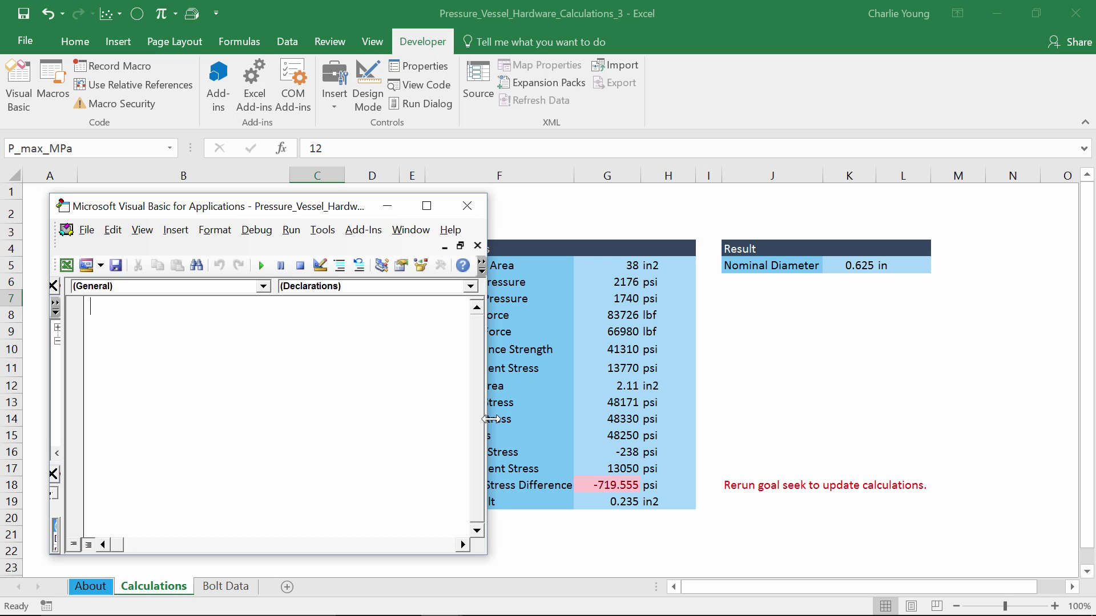
Create a Worksheet Change event handler from the Object and Procedure dropdowns
{"action": "left_click", "coordinate": [262, 287]}
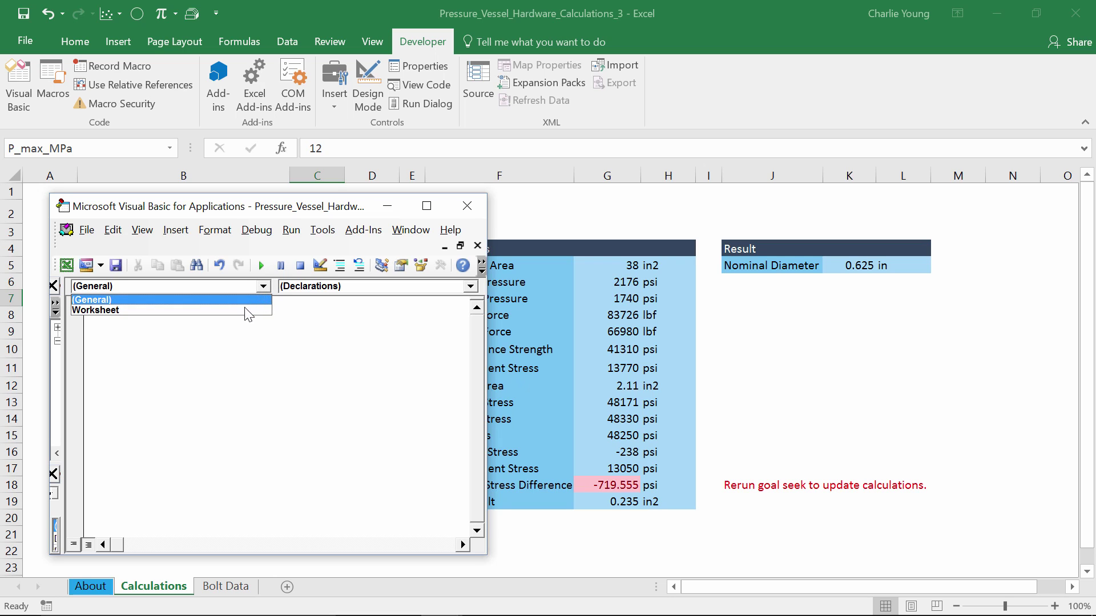
{"action": "left_click", "coordinate": [242, 310]}
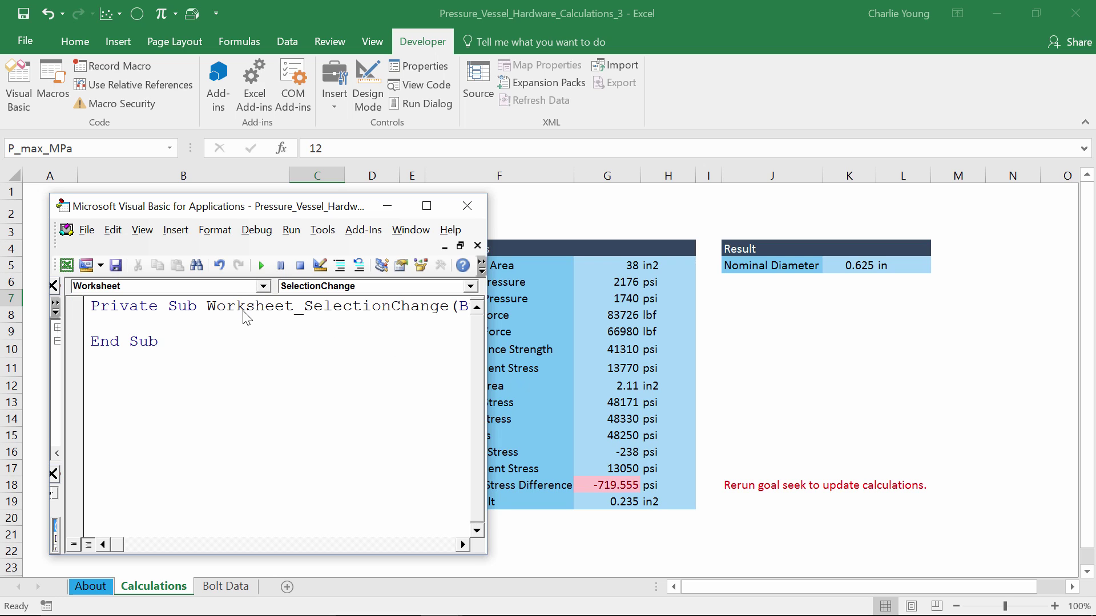
{"action": "left_click", "coordinate": [315, 288]}
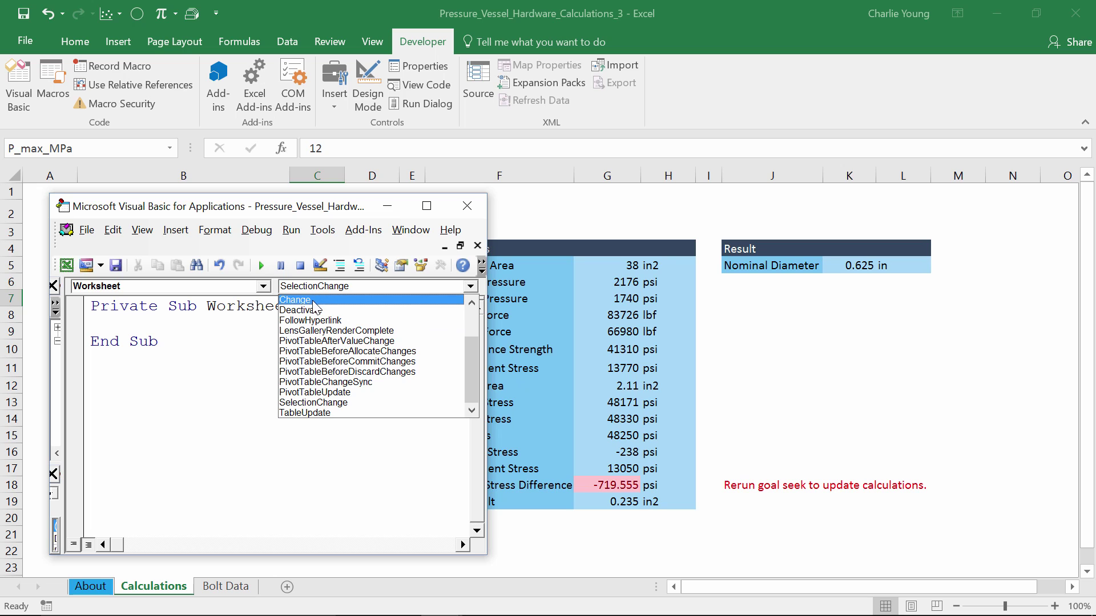
{"action": "left_click", "coordinate": [315, 302]}
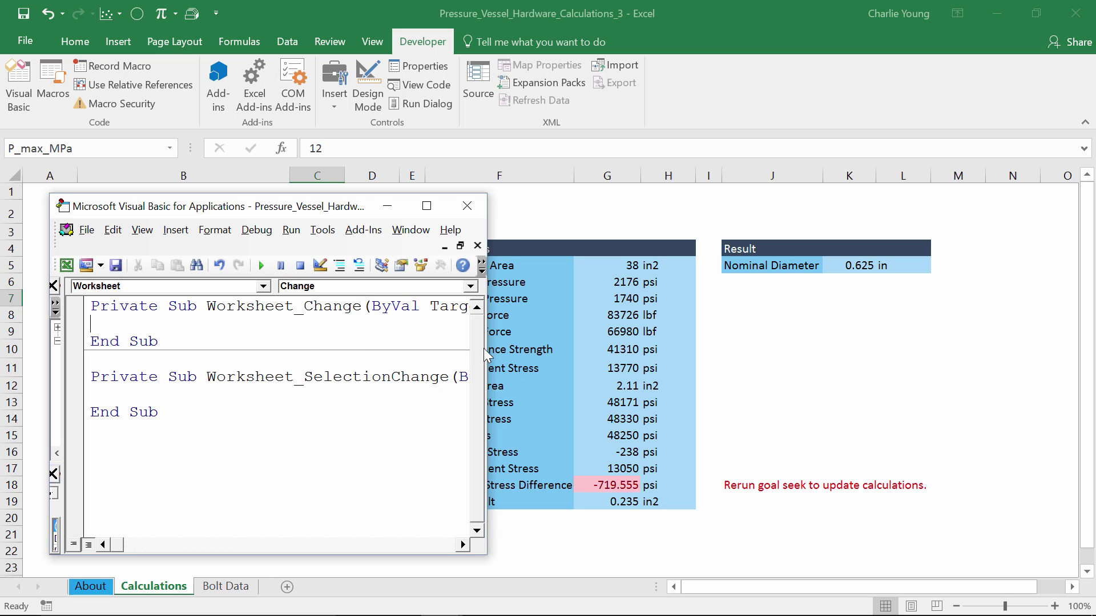
Delete the generated SelectionChange stub and add blank lines inside Worksheet_Change
{"action": "left_click_drag", "start_coordinate": [487, 363], "coordinate": [722, 363]}
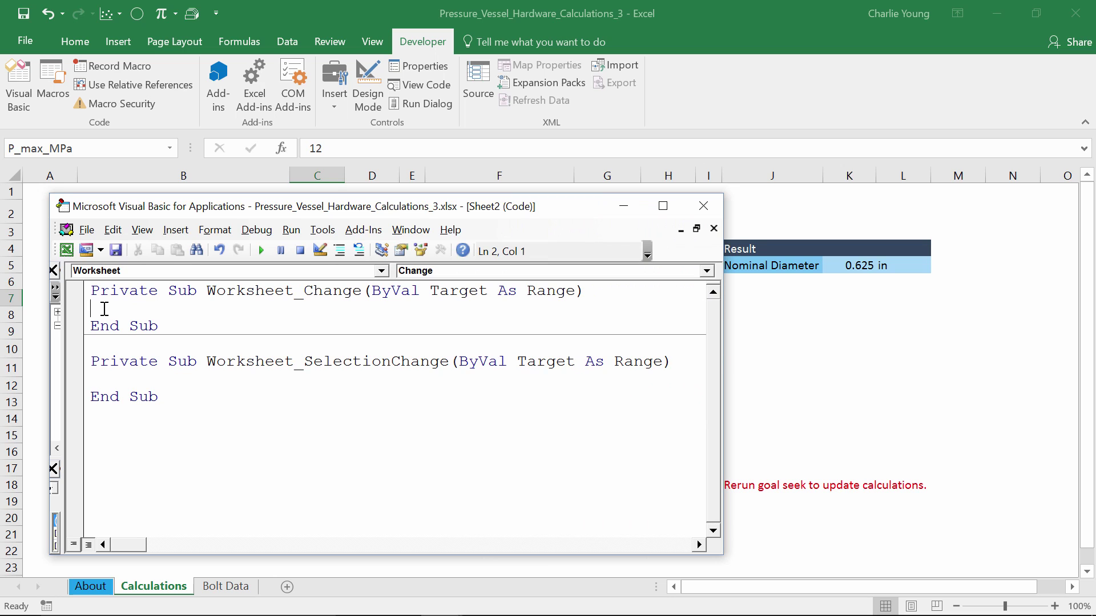
{"action": "left_click_drag", "start_coordinate": [91, 361], "coordinate": [236, 413]}
{"action": "key", "text": "Delete"}
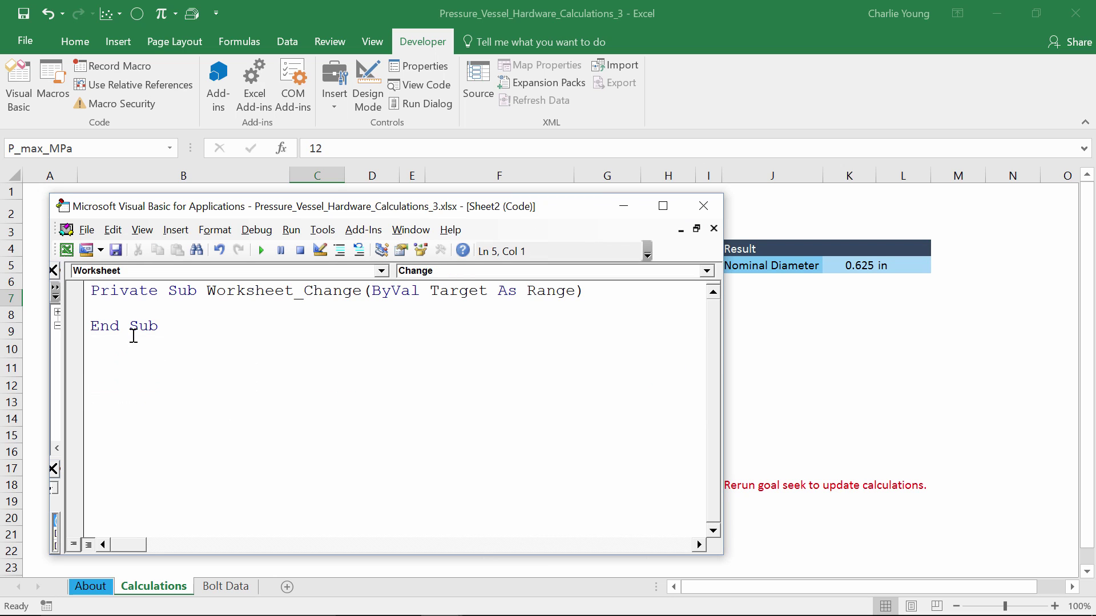
{"action": "left_click", "coordinate": [112, 311]}
{"action": "key", "text": "Return"}
{"action": "key", "text": "Return"}
{"action": "left_click", "coordinate": [104, 329]}
{"action": "left_click_drag", "start_coordinate": [91, 292], "coordinate": [365, 293]}
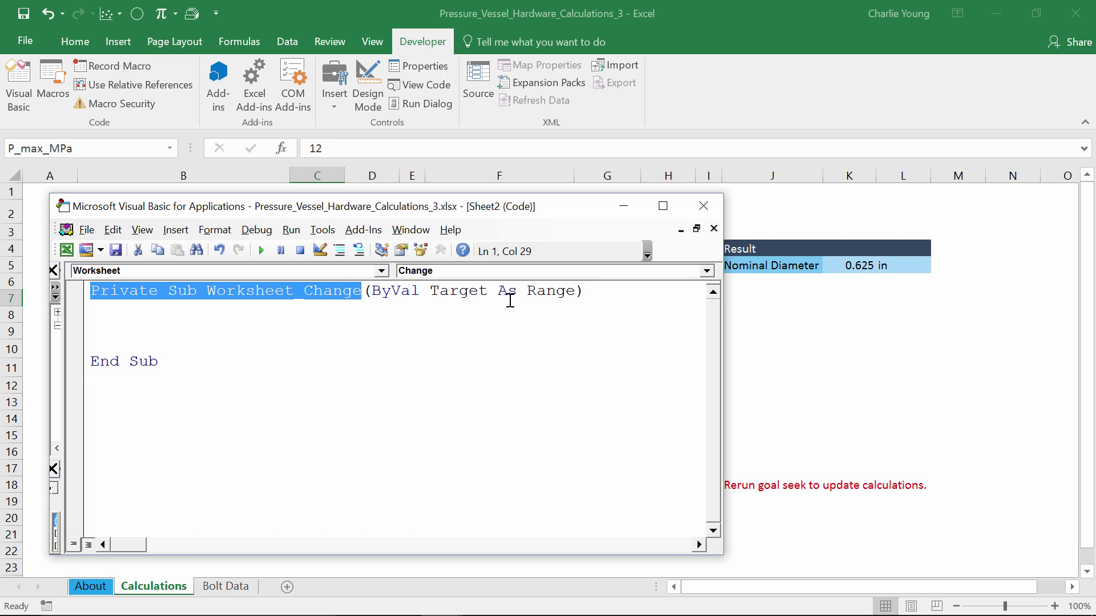
{"action": "left_click_drag", "start_coordinate": [168, 364], "coordinate": [80, 378]}
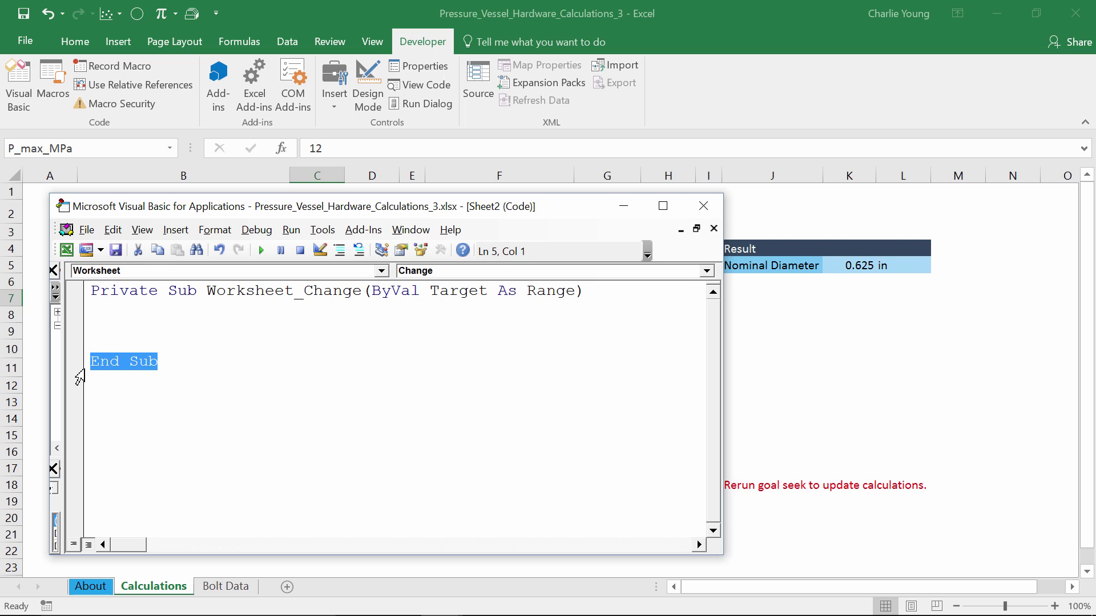
{"action": "left_click", "coordinate": [103, 329]}
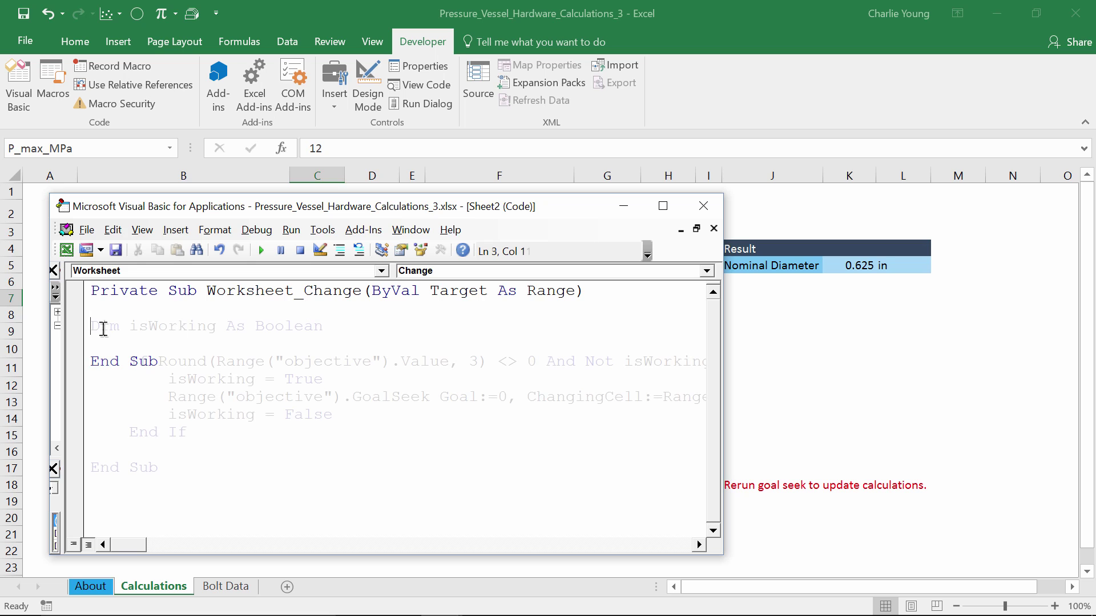
{"action": "left_click_drag", "start_coordinate": [723, 382], "coordinate": [929, 380]}
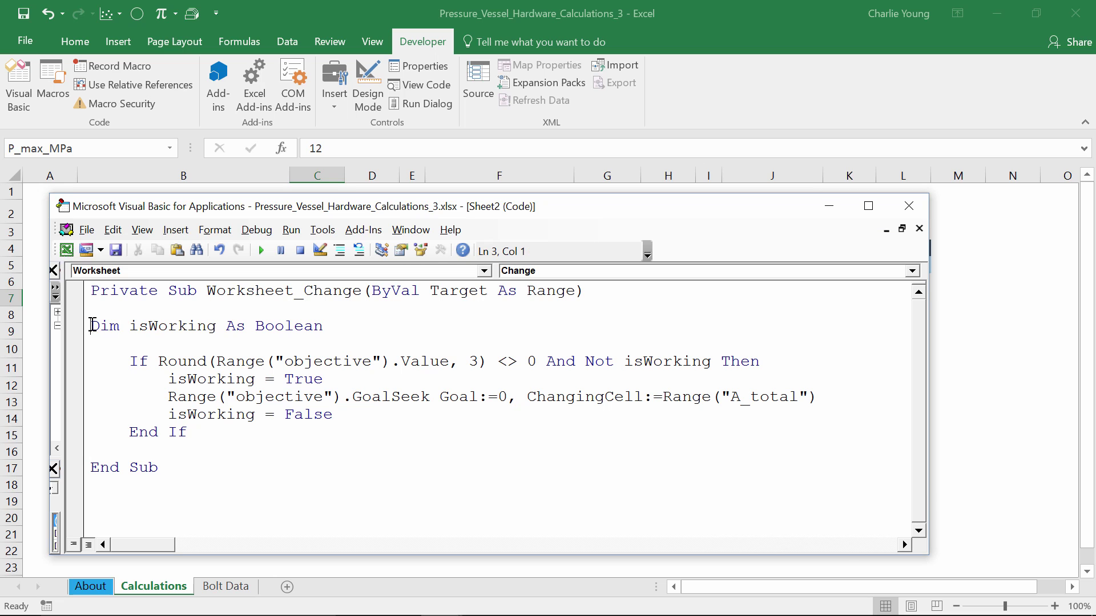
{"action": "left_click_drag", "start_coordinate": [91, 325], "coordinate": [338, 326]}
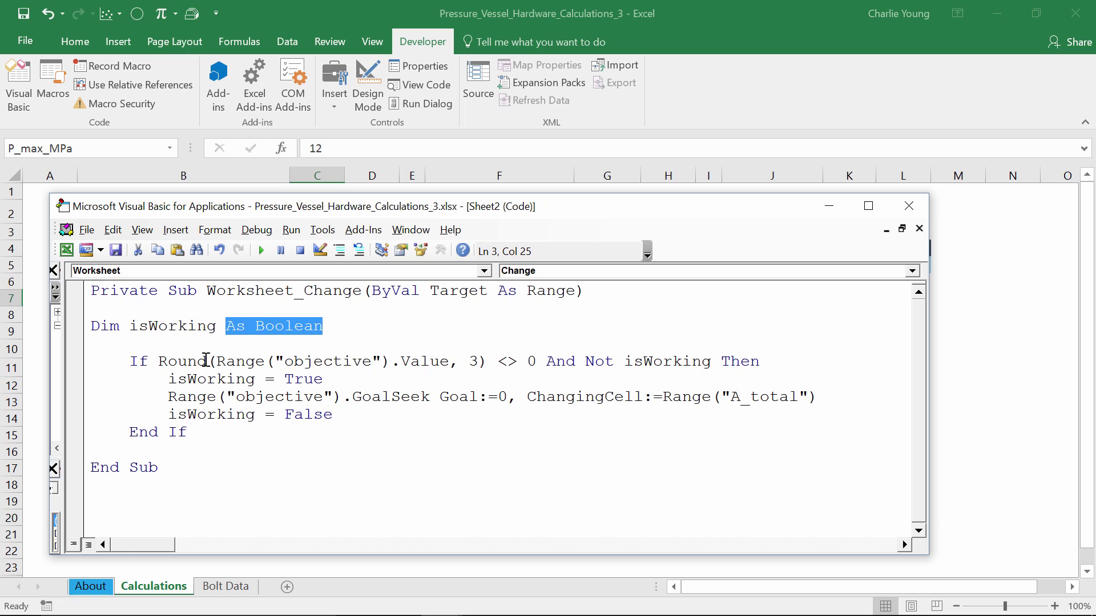
{"action": "left_click_drag", "start_coordinate": [129, 361], "coordinate": [156, 365]}
{"action": "left_click_drag", "start_coordinate": [130, 432], "coordinate": [188, 435]}
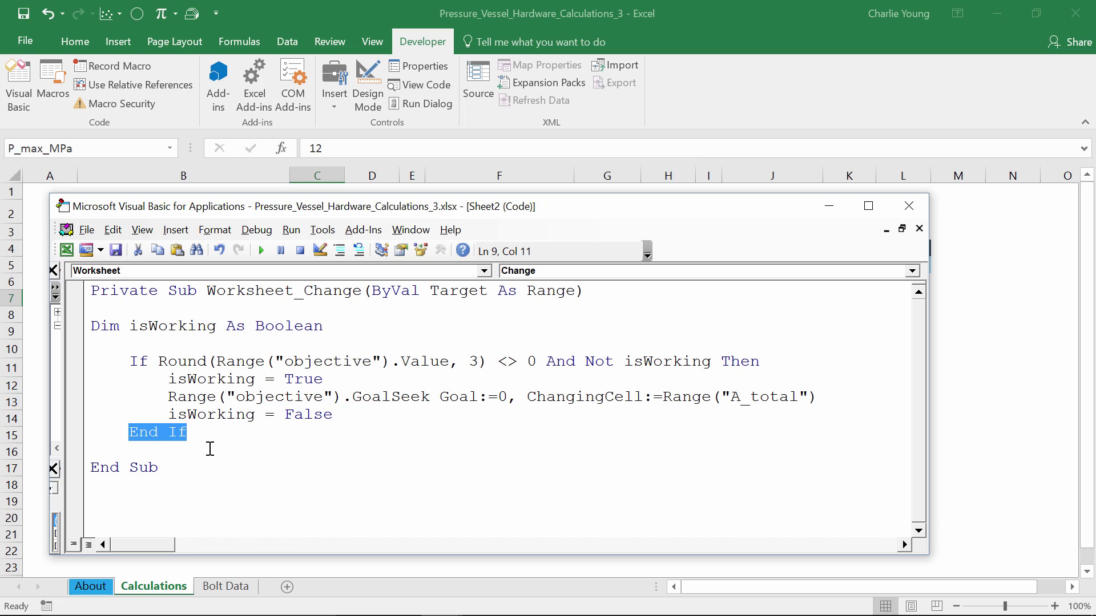
{"action": "left_click", "coordinate": [210, 449]}
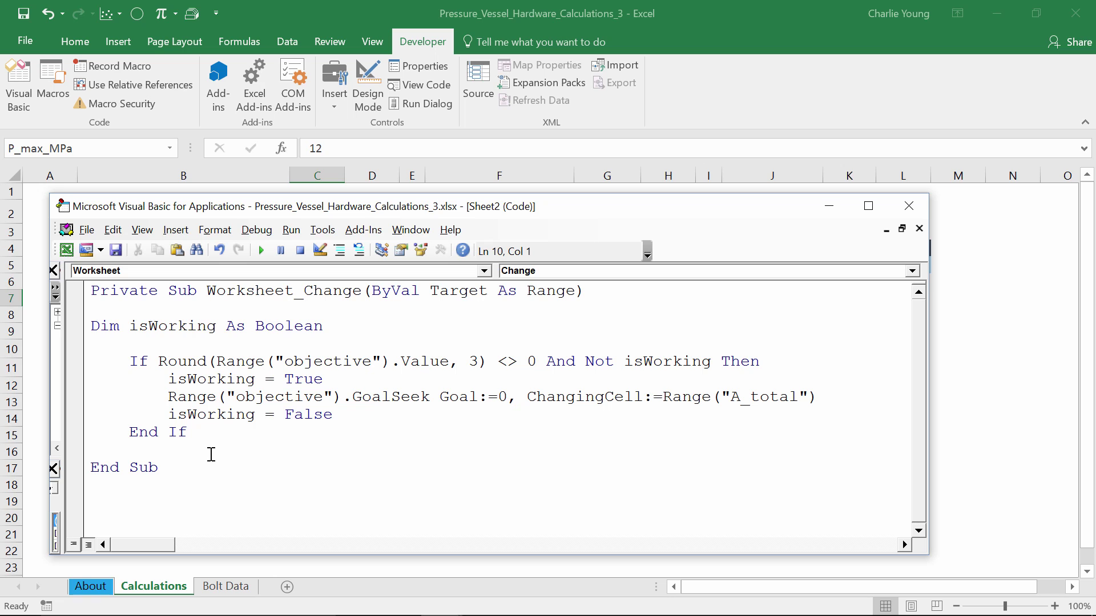
{"action": "left_click_drag", "start_coordinate": [158, 365], "coordinate": [719, 366]}
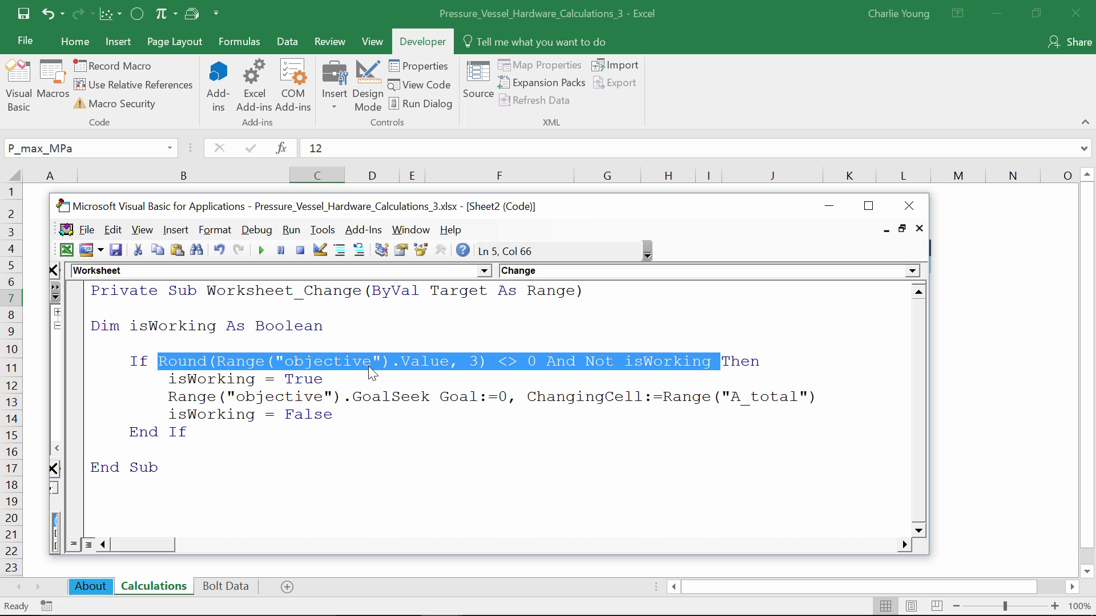
{"action": "left_click", "coordinate": [346, 369]}
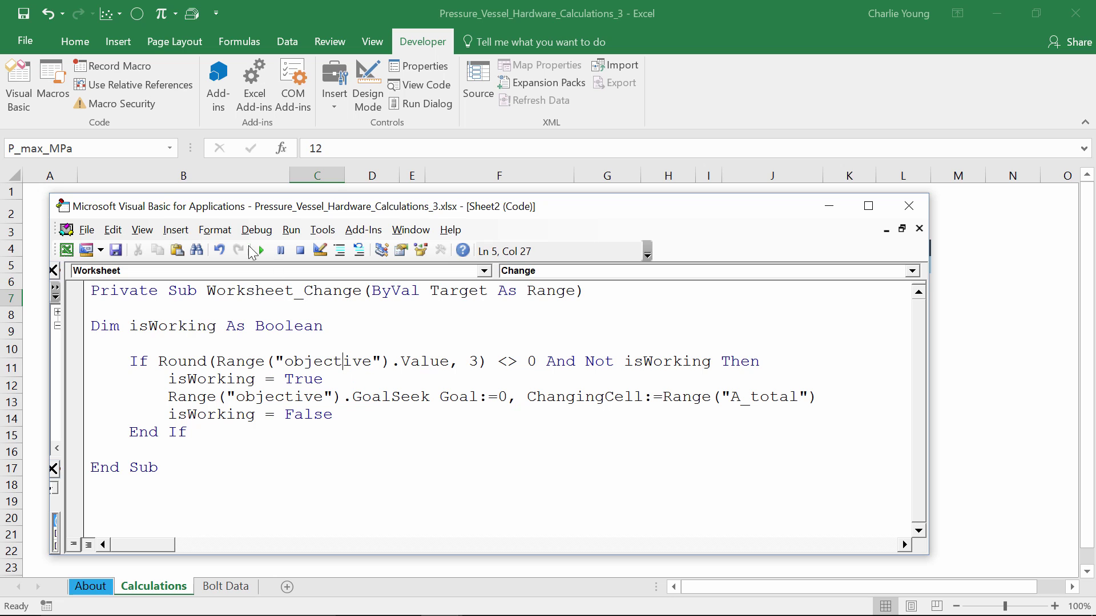
{"action": "left_click_drag", "start_coordinate": [135, 214], "coordinate": [157, 218]}
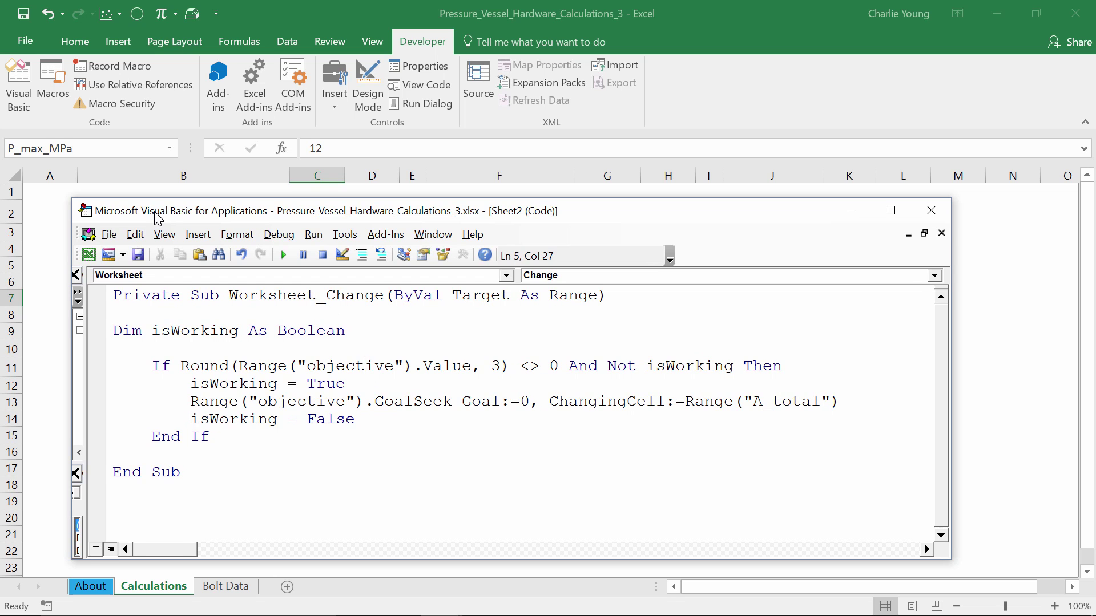
Name cell G18 'objective' in the Name Box, then return to the macro code with Alt+F11
{"action": "left_click_drag", "start_coordinate": [158, 219], "coordinate": [1095, 217]}
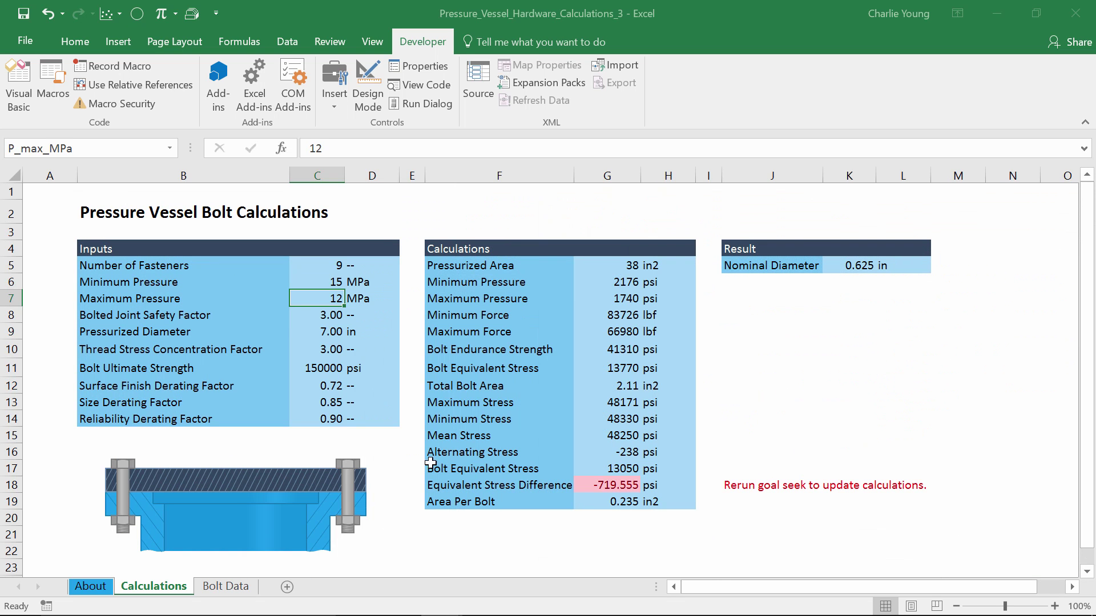
{"action": "left_click", "coordinate": [619, 486]}
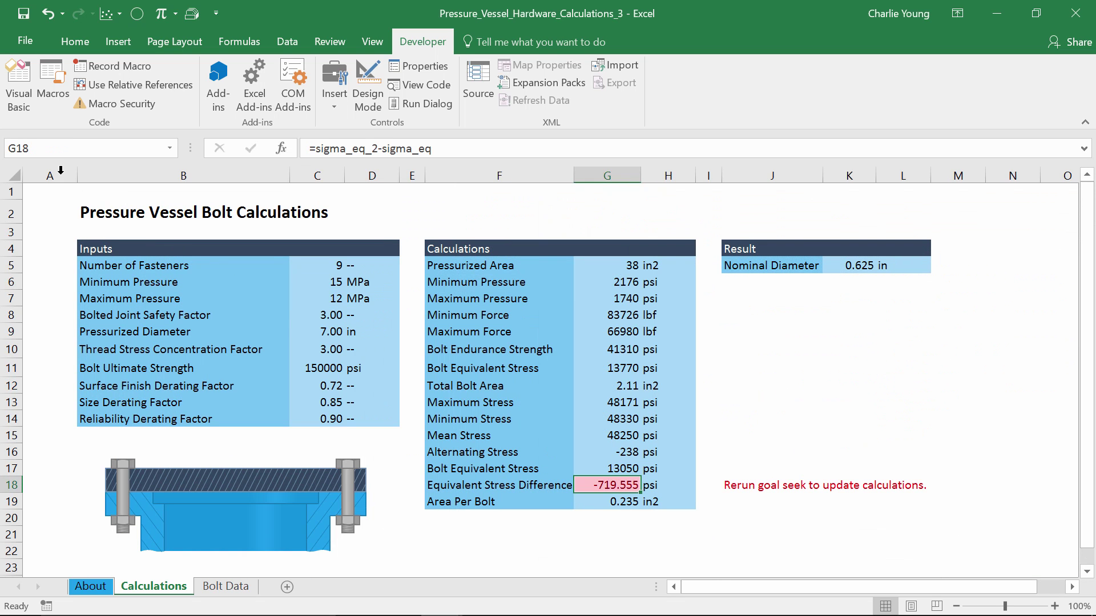
{"action": "left_click", "coordinate": [53, 149]}
{"action": "type", "text": "objective"}
{"action": "key", "text": "Return"}
{"action": "key", "text": "alt+F11"}
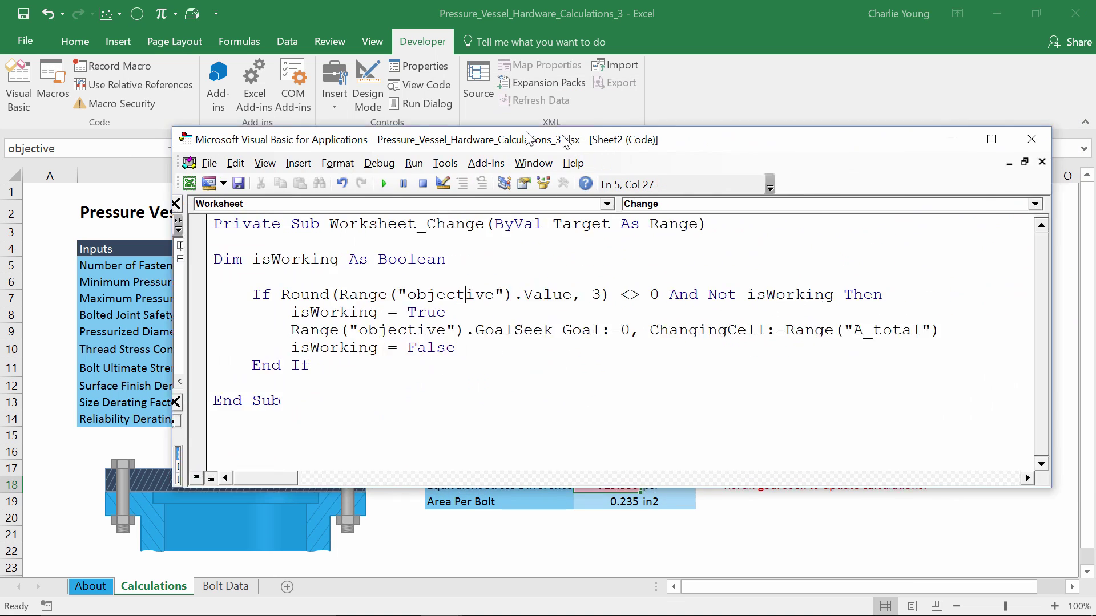
{"action": "left_click_drag", "start_coordinate": [462, 128], "coordinate": [459, 125]}
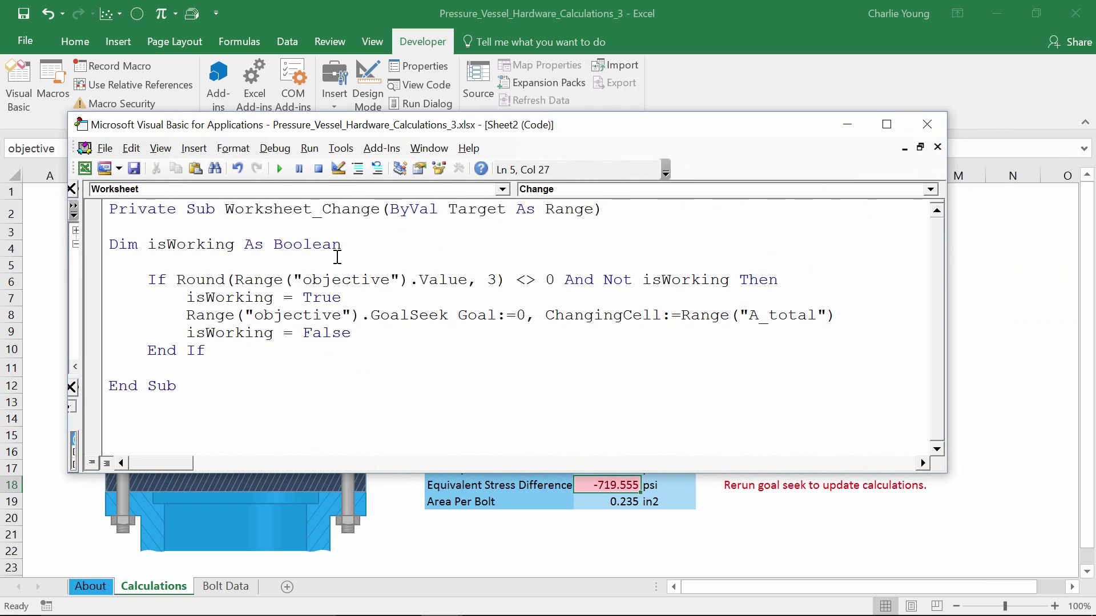
{"action": "left_click_drag", "start_coordinate": [292, 280], "coordinate": [467, 282]}
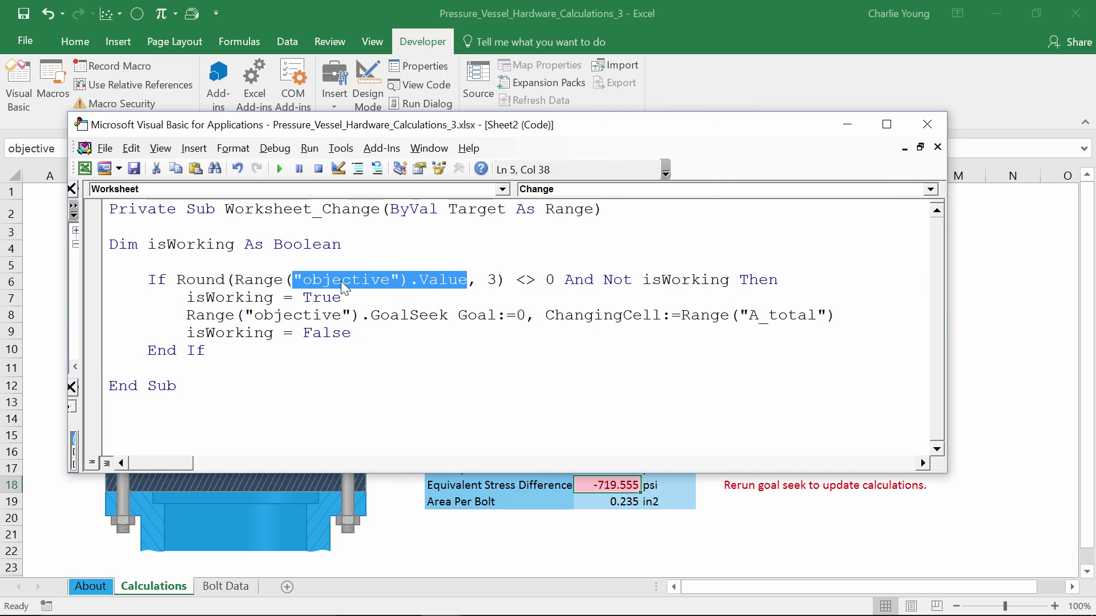
{"action": "left_click_drag", "start_coordinate": [178, 279], "coordinate": [504, 277]}
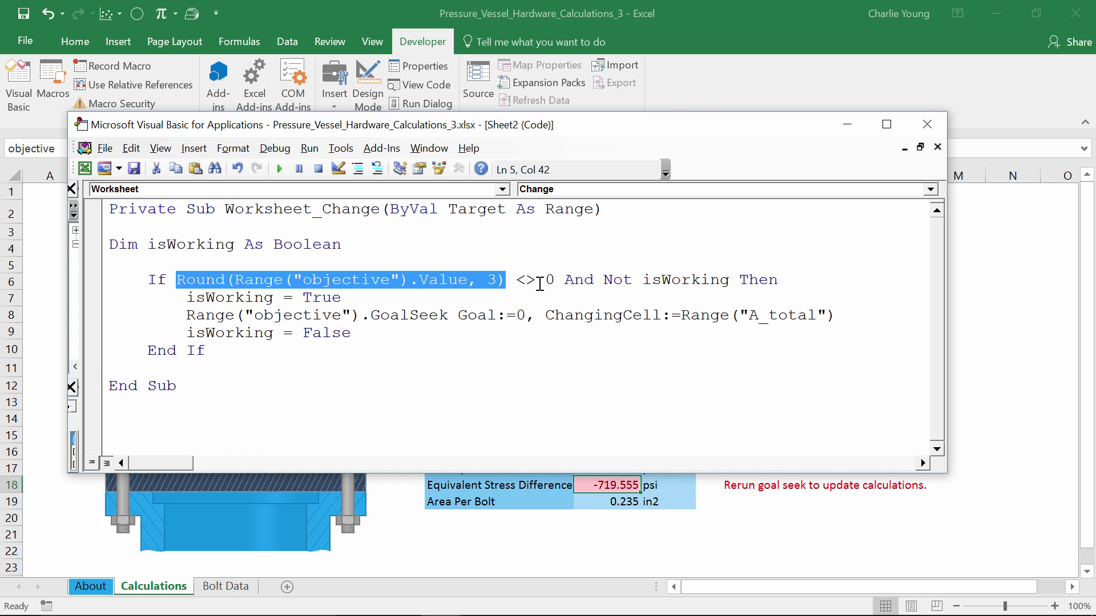
{"action": "left_click_drag", "start_coordinate": [554, 279], "coordinate": [518, 287]}
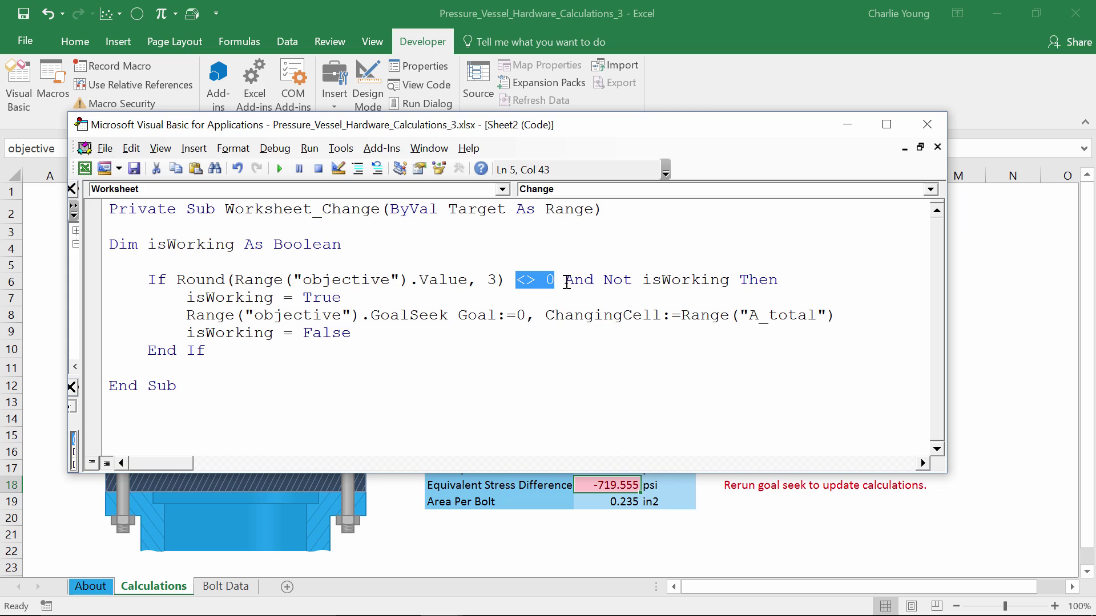
{"action": "left_click_drag", "start_coordinate": [642, 281], "coordinate": [731, 281]}
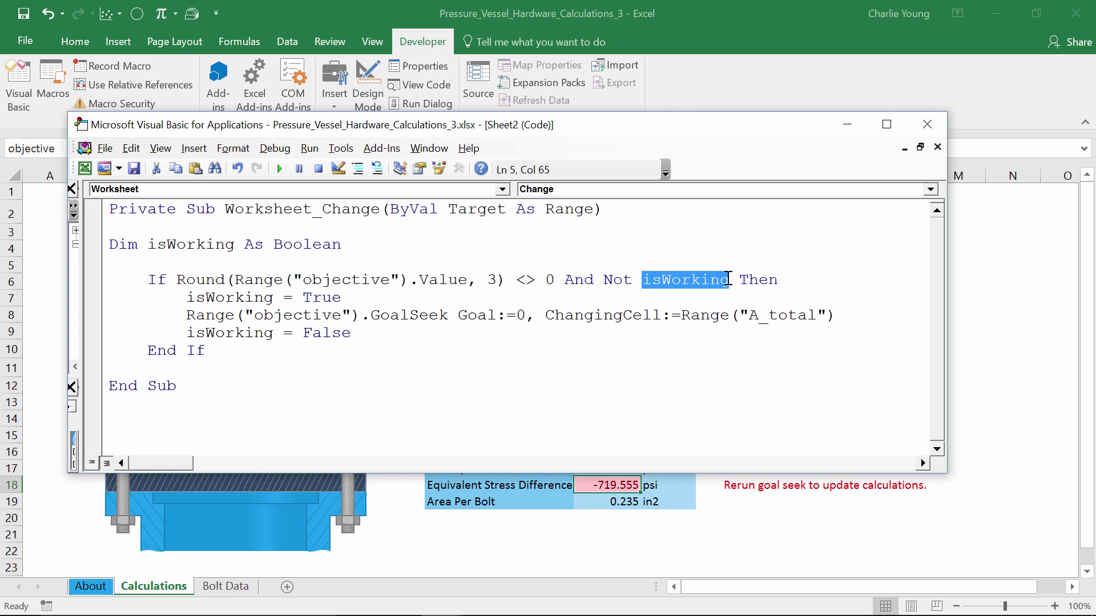
{"action": "left_click_drag", "start_coordinate": [604, 281], "coordinate": [636, 280]}
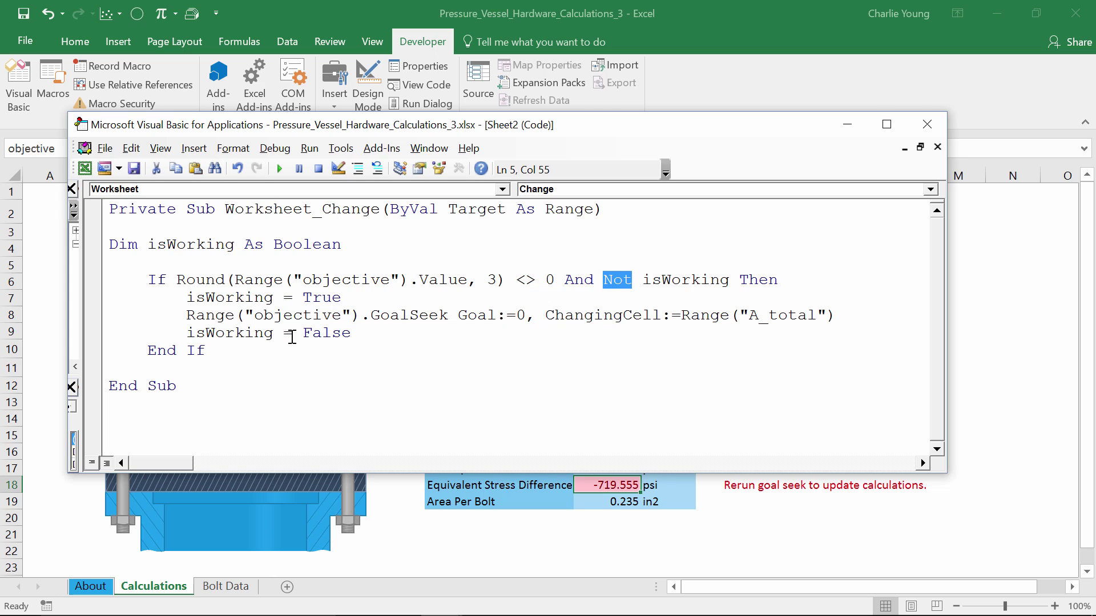
{"action": "left_click", "coordinate": [185, 300]}
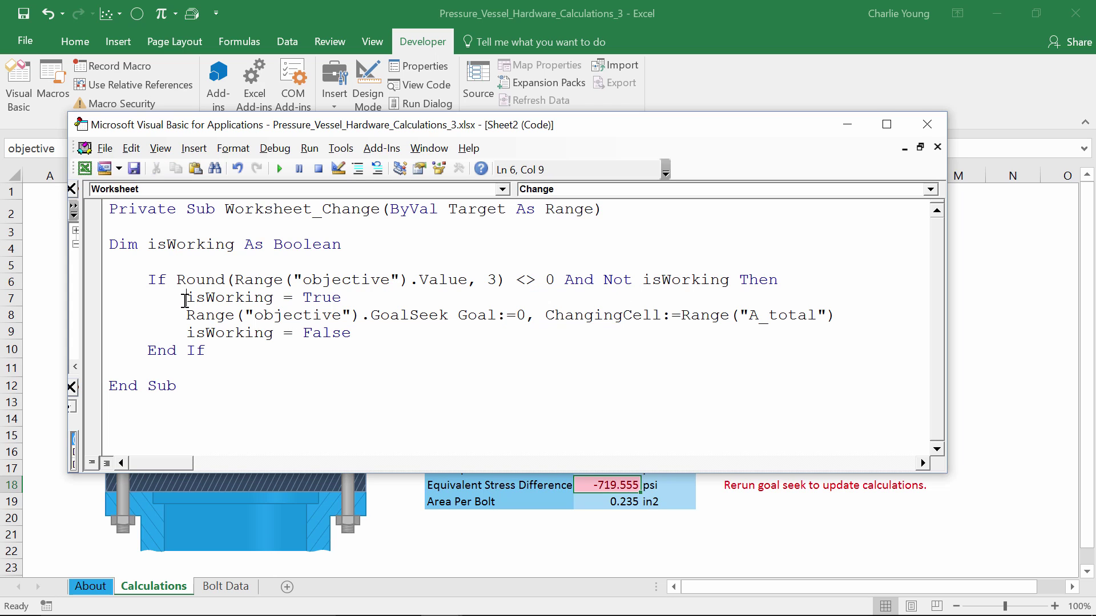
{"action": "left_click_drag", "start_coordinate": [185, 299], "coordinate": [355, 300]}
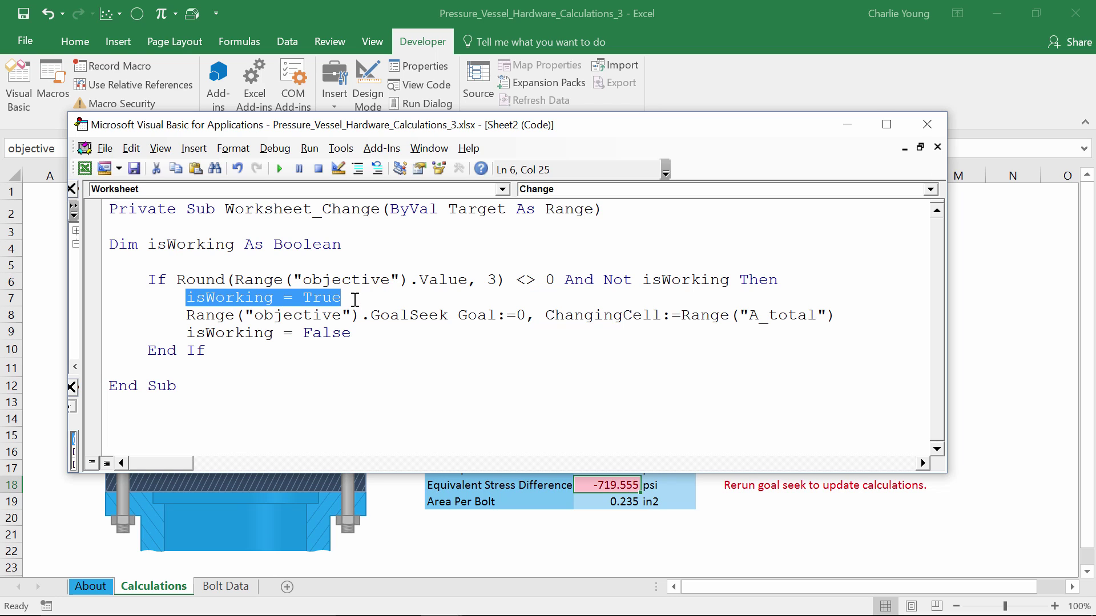
{"action": "left_click", "coordinate": [355, 300]}
{"action": "left_click", "coordinate": [188, 317]}
{"action": "left_click_drag", "start_coordinate": [190, 317], "coordinate": [525, 317]}
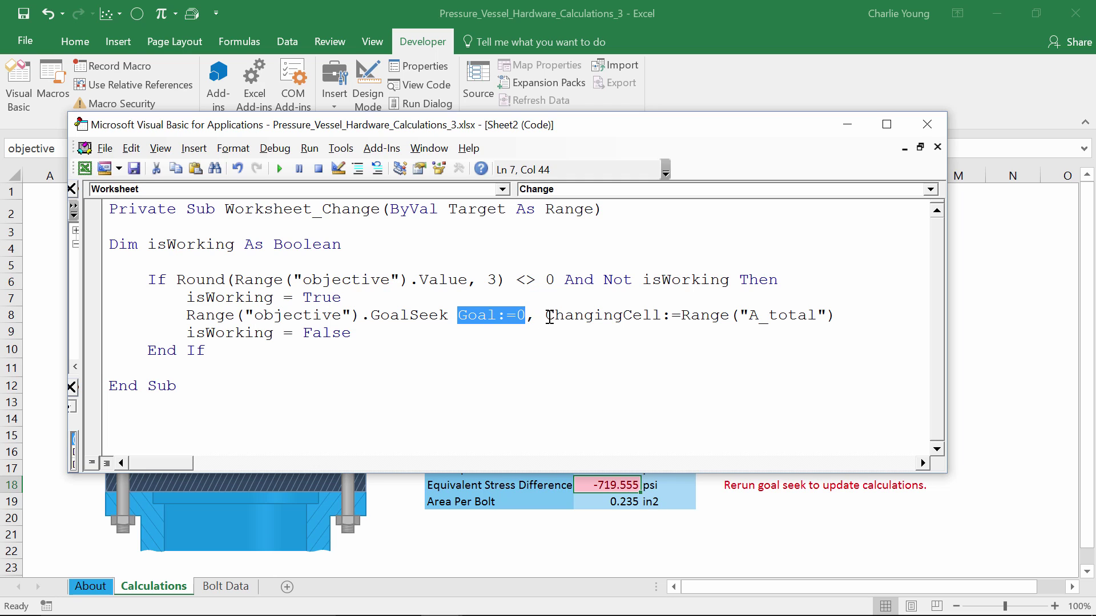
{"action": "left_click_drag", "start_coordinate": [550, 317], "coordinate": [844, 315]}
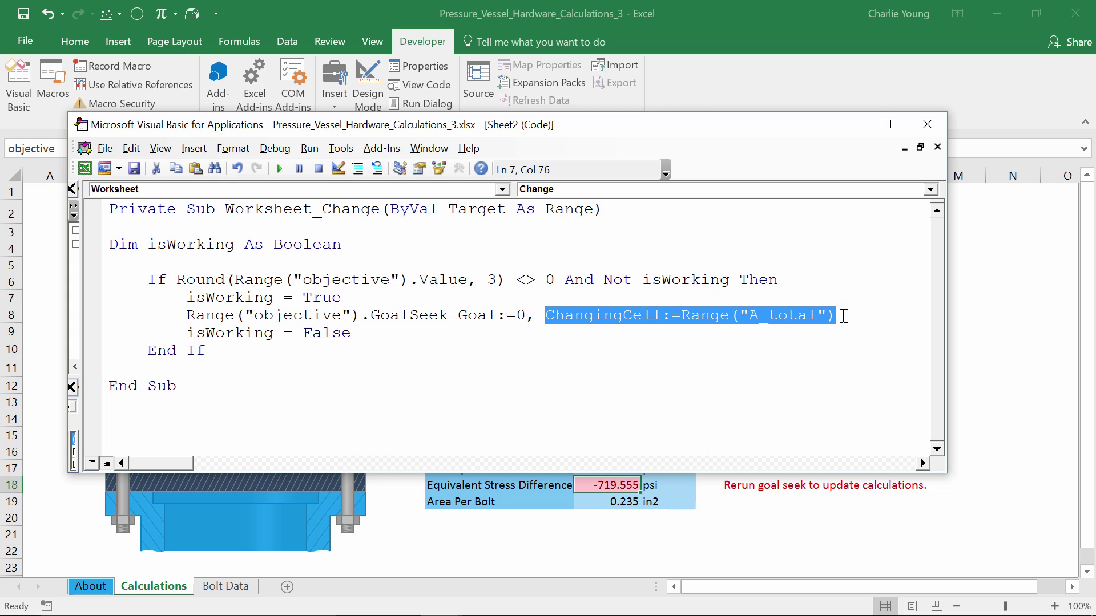
{"action": "left_click", "coordinate": [186, 337]}
{"action": "left_click_drag", "start_coordinate": [187, 337], "coordinate": [378, 335]}
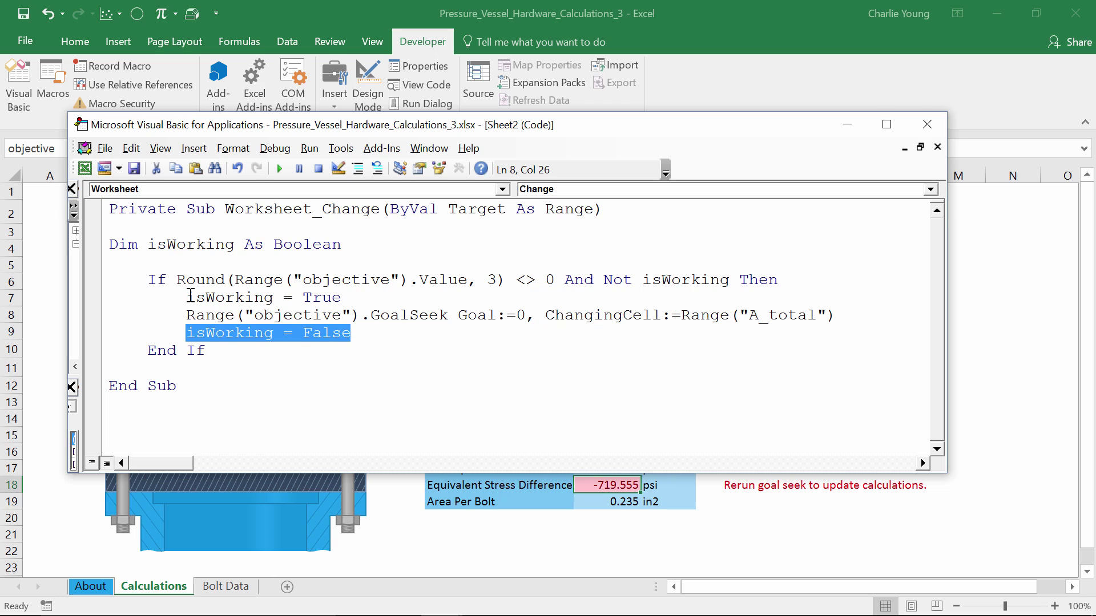
{"action": "left_click_drag", "start_coordinate": [187, 297], "coordinate": [340, 294]}
{"action": "left_click_drag", "start_coordinate": [187, 335], "coordinate": [388, 340]}
{"action": "left_click_drag", "start_coordinate": [604, 282], "coordinate": [791, 283]}
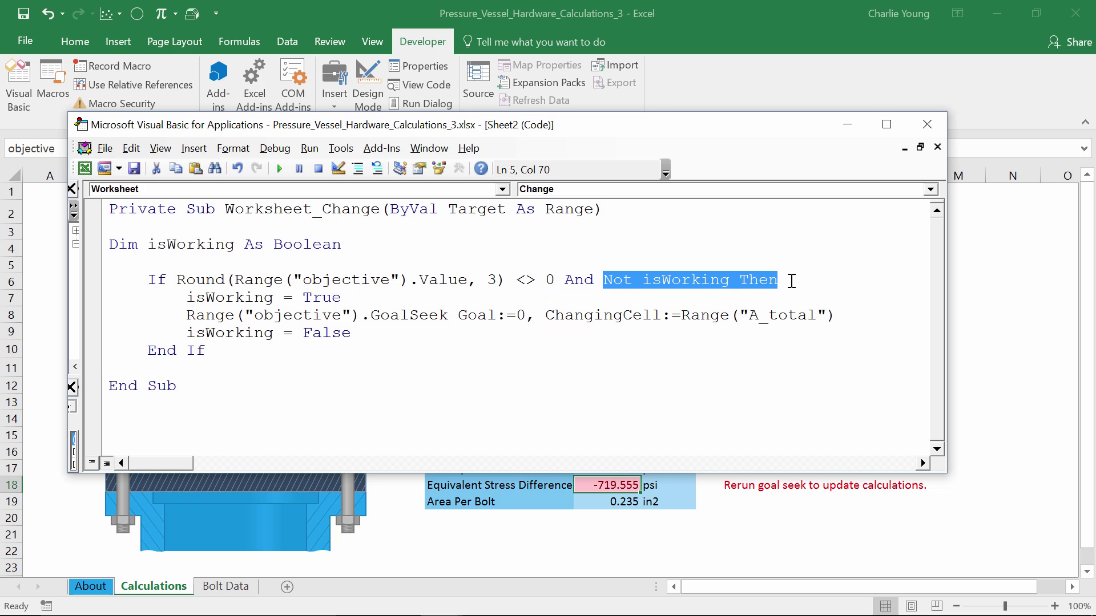
{"action": "left_click", "coordinate": [734, 279]}
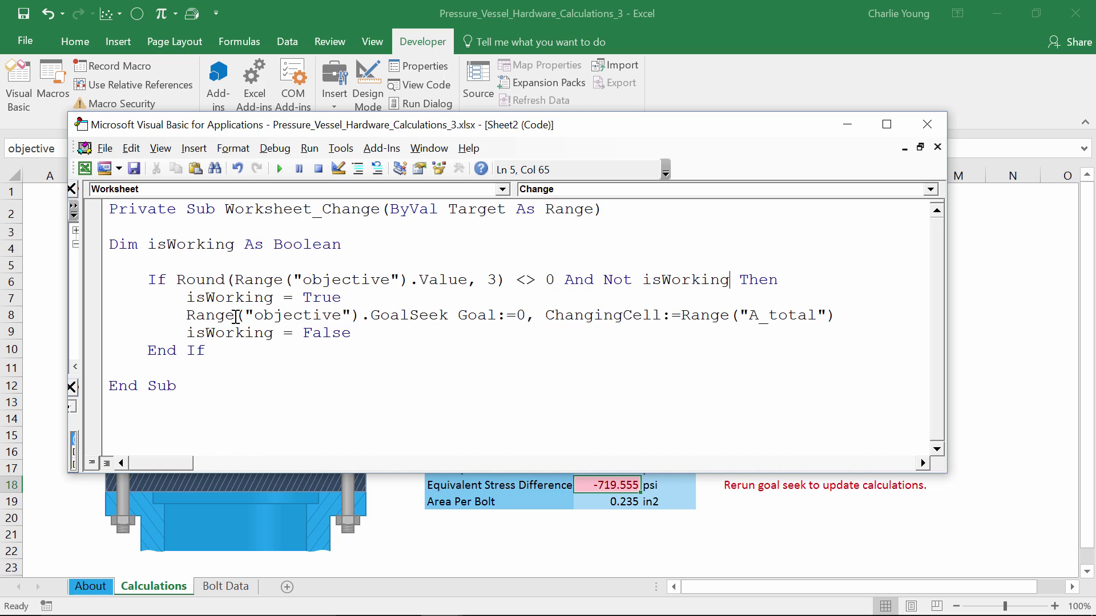
{"action": "left_click_drag", "start_coordinate": [188, 316], "coordinate": [847, 309]}
{"action": "left_click", "coordinate": [656, 282]}
{"action": "left_click_drag", "start_coordinate": [641, 280], "coordinate": [730, 279]}
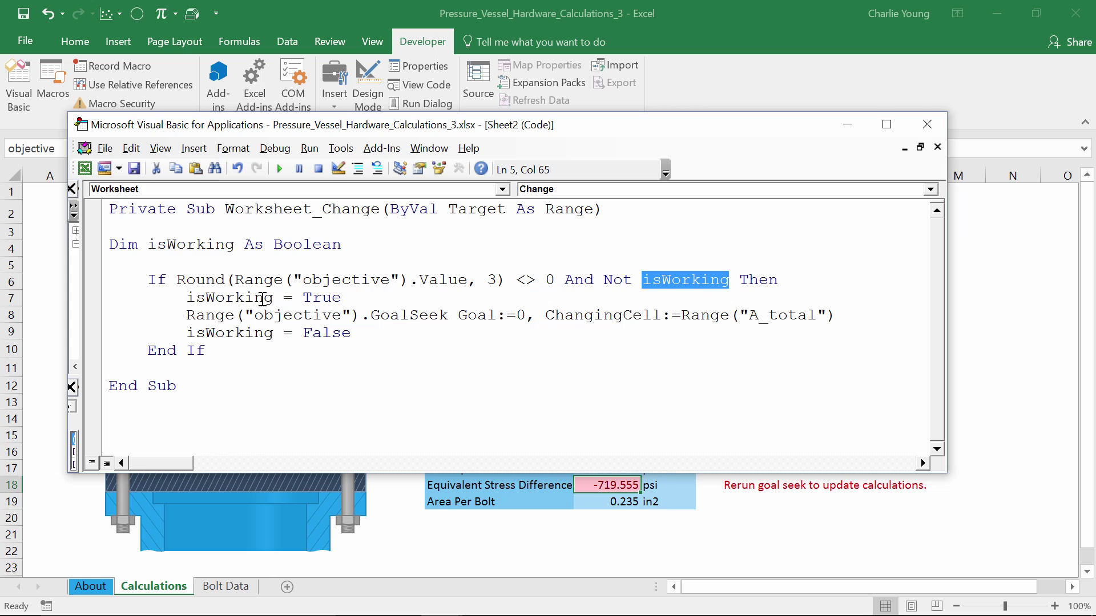
{"action": "left_click_drag", "start_coordinate": [190, 297], "coordinate": [346, 299]}
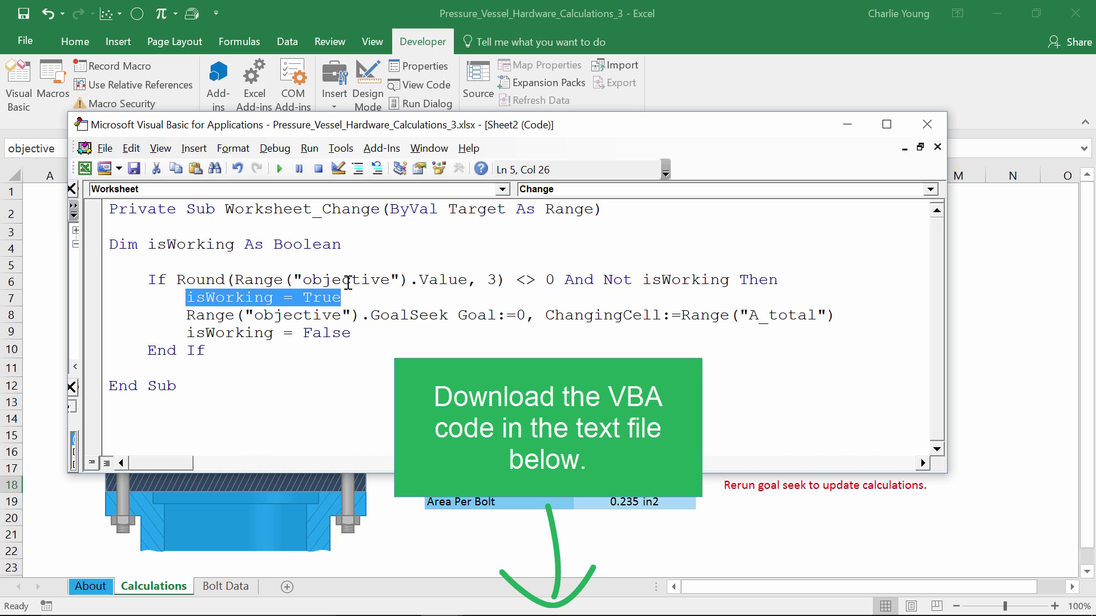
{"action": "double_click", "coordinate": [349, 280]}
{"action": "double_click", "coordinate": [323, 315]}
{"action": "double_click", "coordinate": [778, 316]}
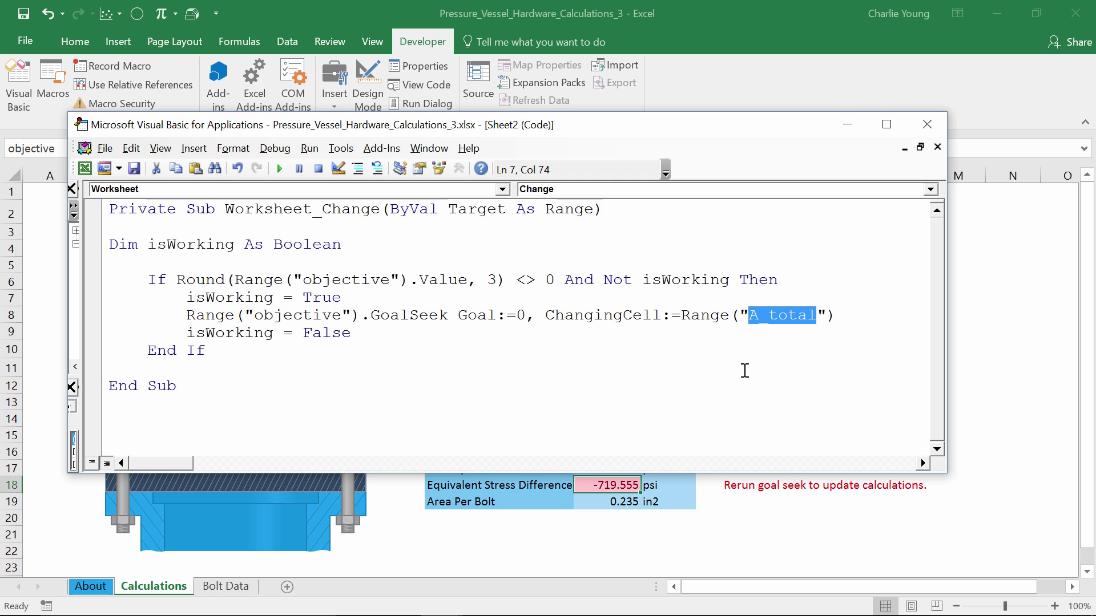
{"action": "left_click_drag", "start_coordinate": [526, 315], "coordinate": [457, 316]}
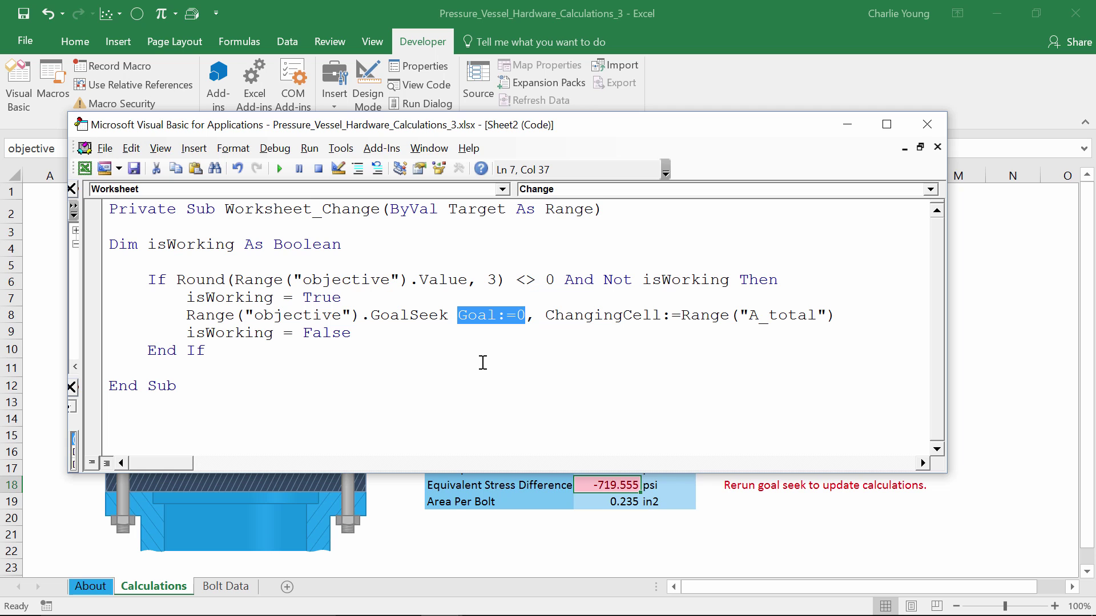
{"action": "left_click", "coordinate": [482, 363]}
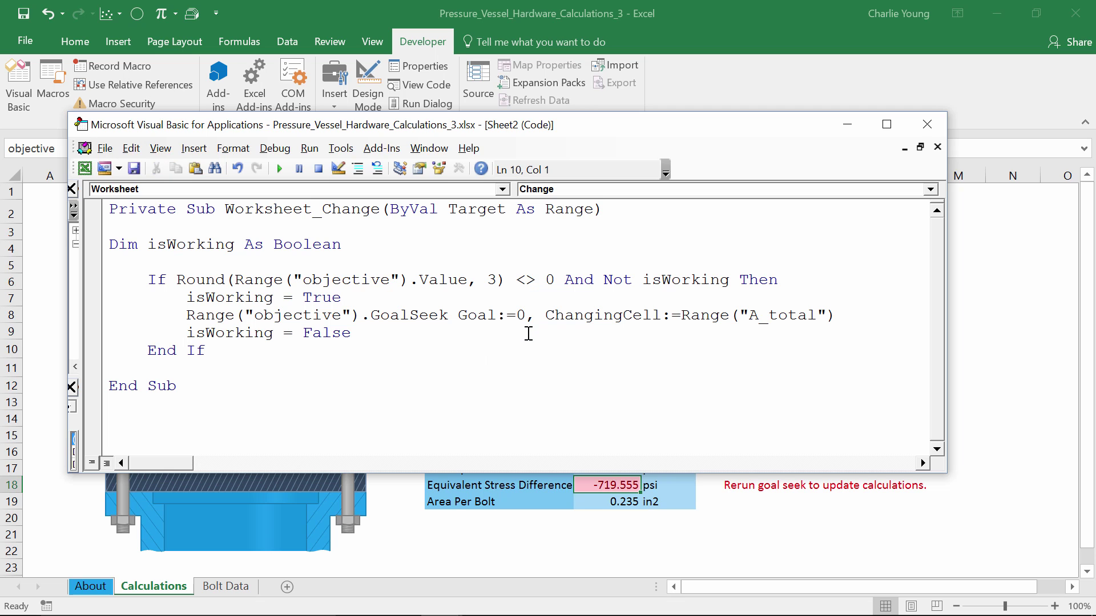
Enter 25 MPa as Maximum Pressure in C7 and check G18 shows 0.000 psi
{"action": "left_click", "coordinate": [848, 125]}
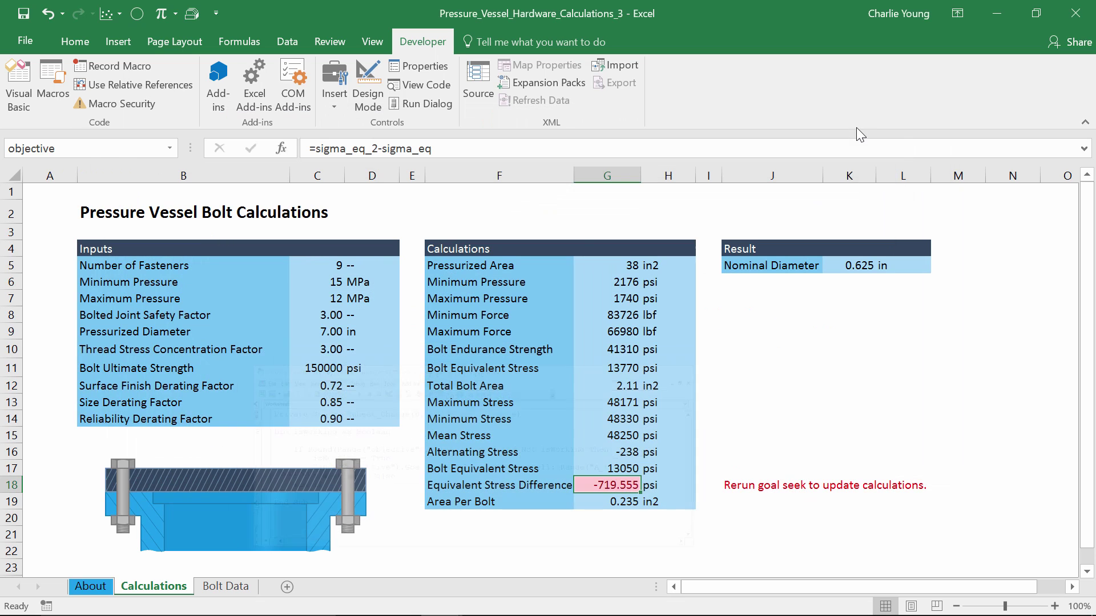
{"action": "left_click", "coordinate": [318, 302]}
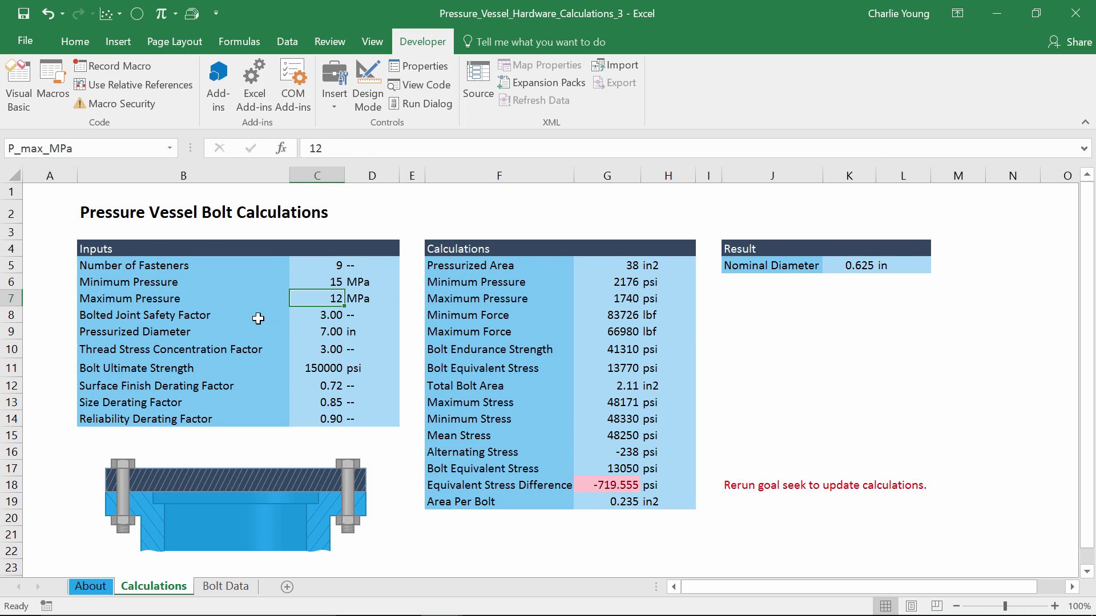
{"action": "type", "text": "25"}
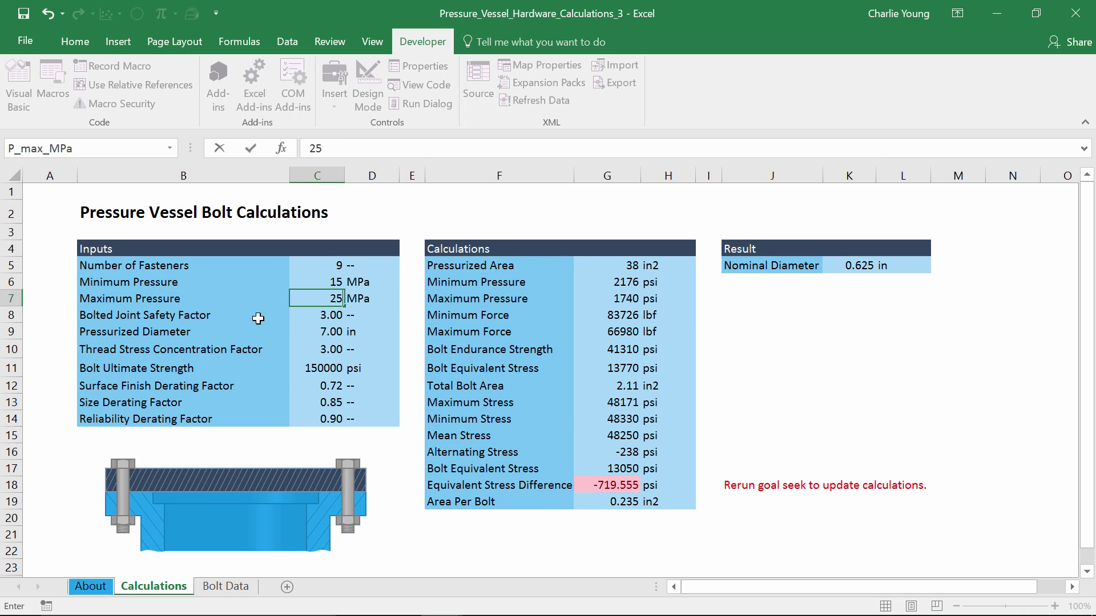
{"action": "key", "text": "Return"}
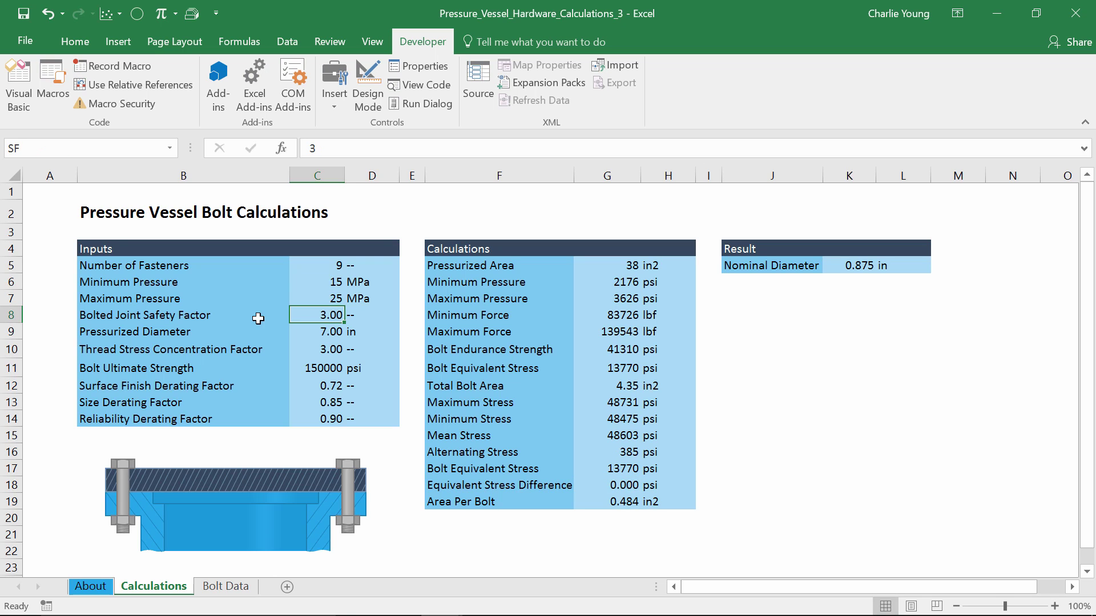
{"action": "left_click", "coordinate": [626, 486]}
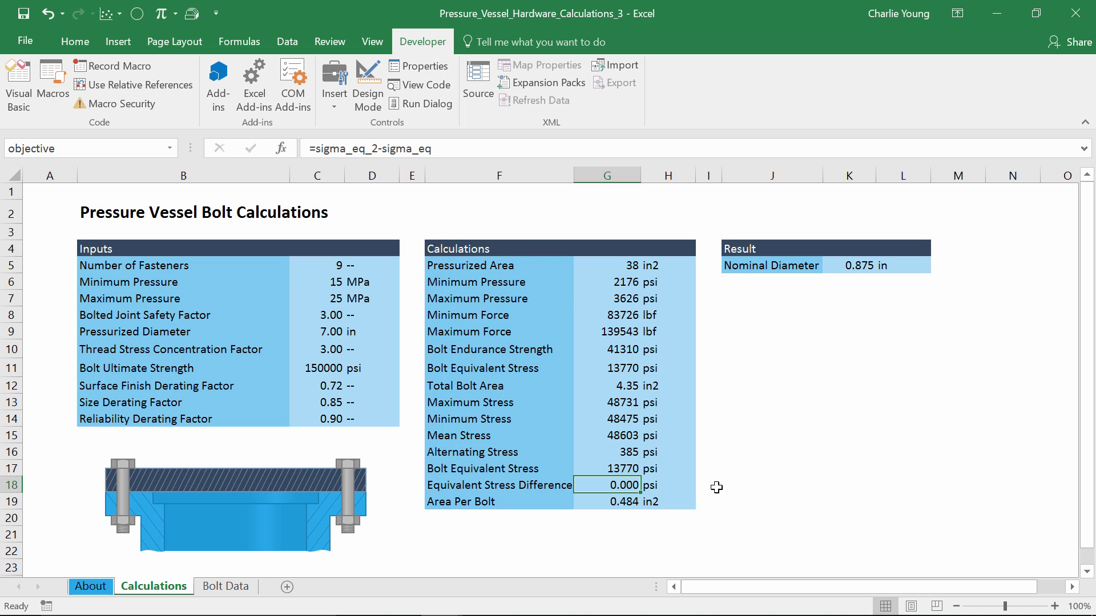